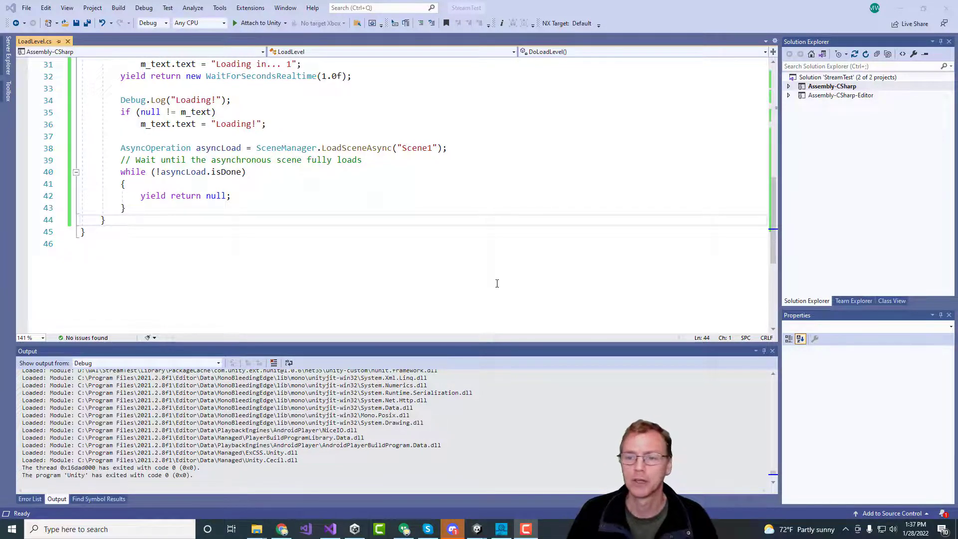
# Switch to Unity and open the Load Level script attached to the Text (TMP) object under the Canvas
pyautogui.hotkey('alt', 'Tab')
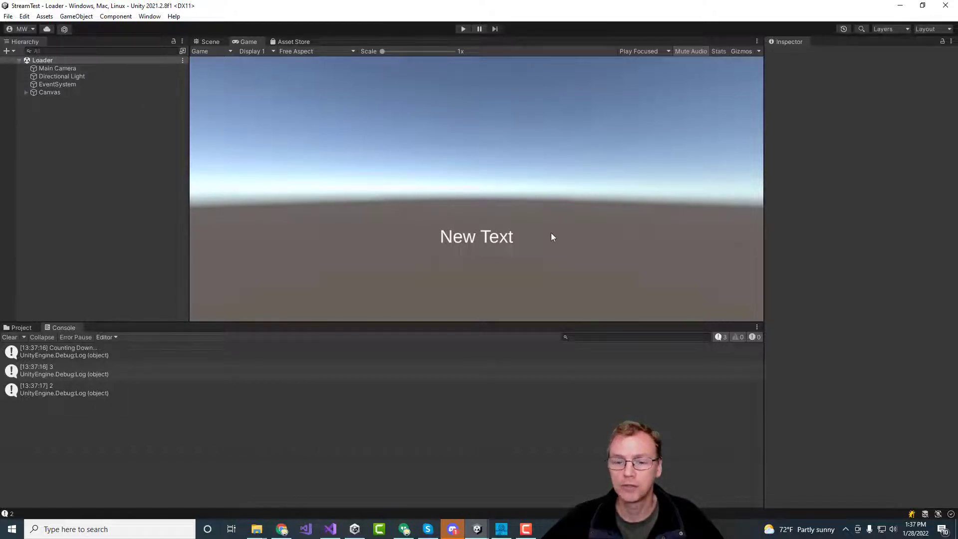
pyautogui.click(26, 92)
pyautogui.click(65, 100)
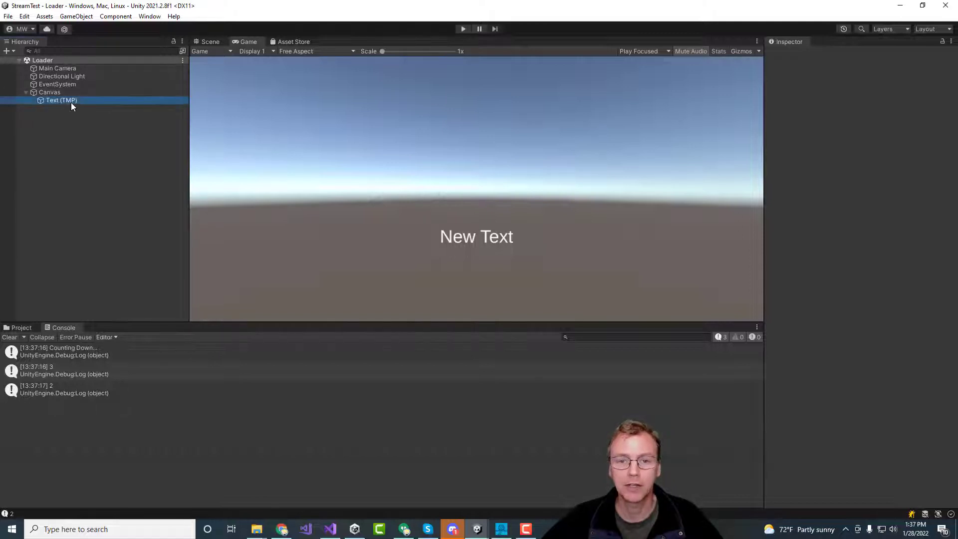
pyautogui.scroll(-8, 839, 362)
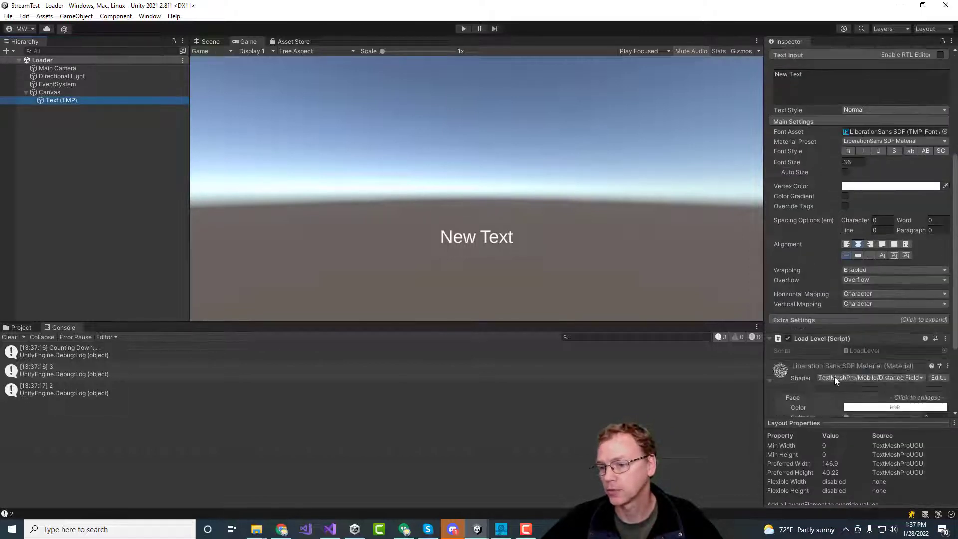
pyautogui.doubleClick(869, 243)
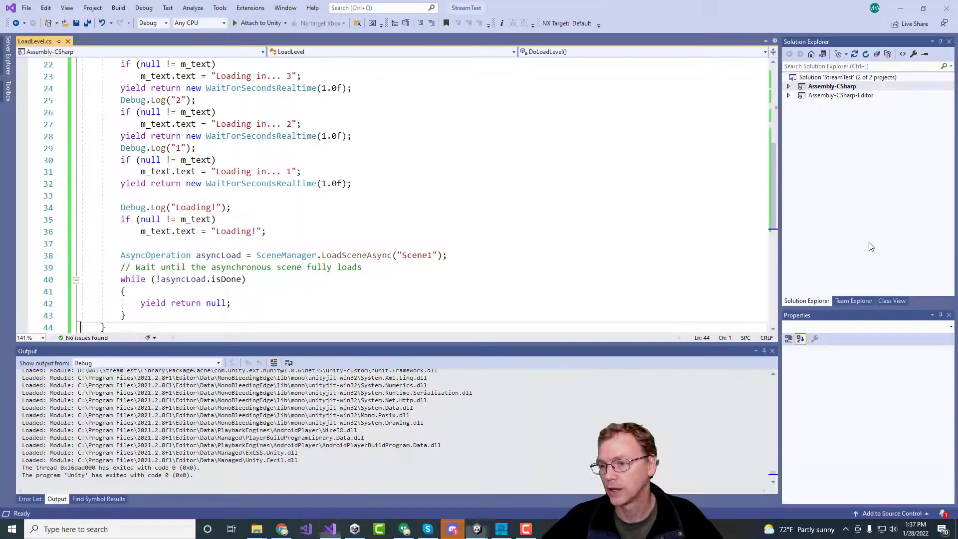
# Examine the LoadLevel script's code from the countdown to the asynchronous loading of Scene1
pyautogui.scroll(12, 495, 169)
pyautogui.scroll(-6, 496, 169)
pyautogui.moveTo(174, 246); pyautogui.dragTo(82, 183)
pyautogui.click(422, 184)
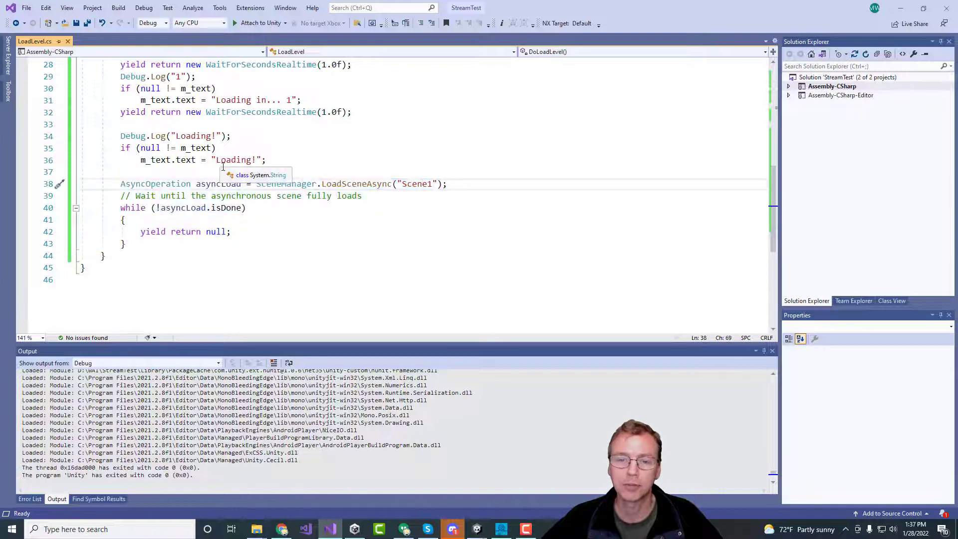
# Return to Unity, play the Loader scene until it switches to Scene1, and stop play mode
pyautogui.click(476, 531)
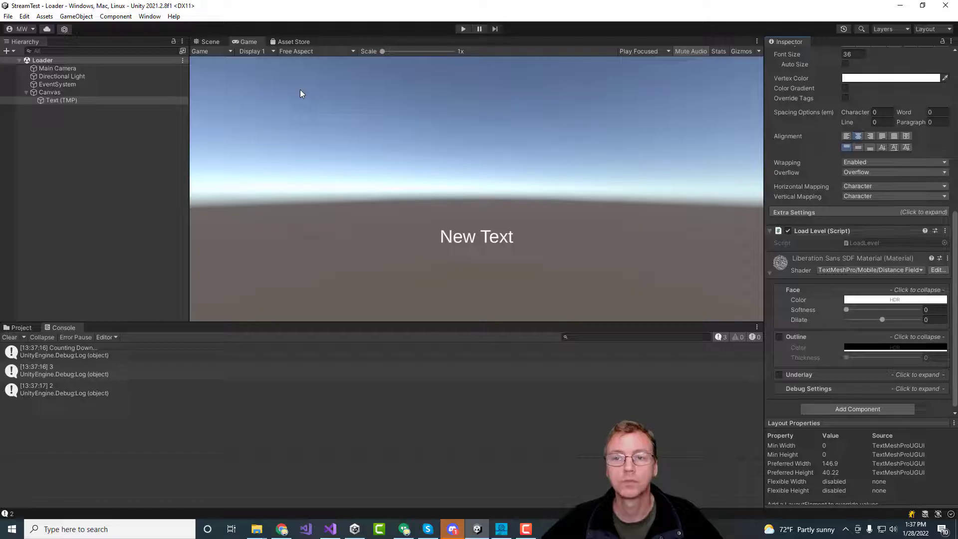
pyautogui.click(462, 28)
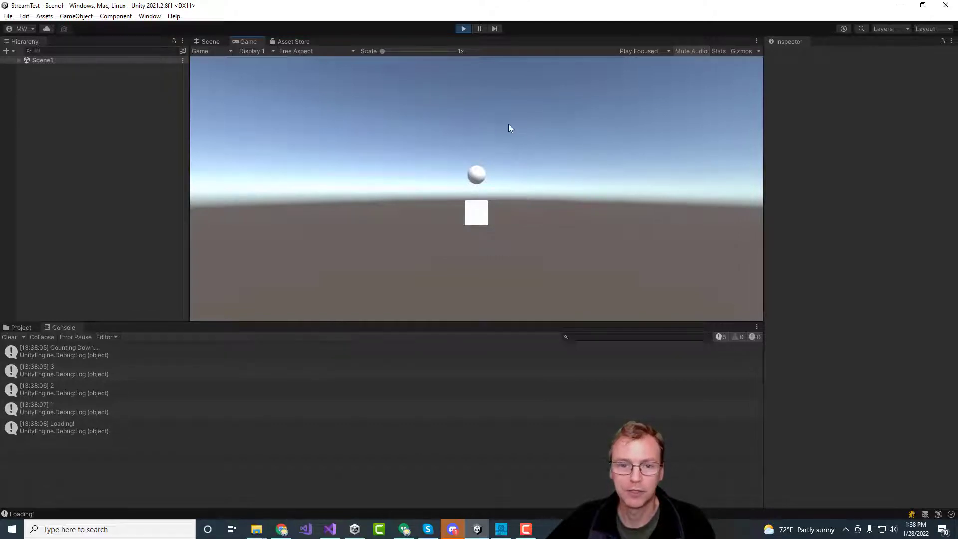
pyautogui.click(463, 29)
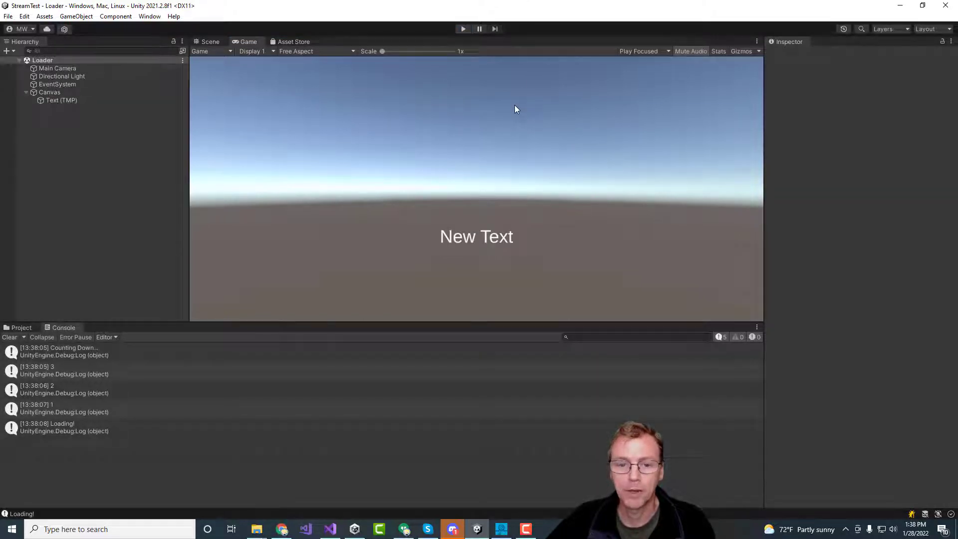
# Delete the SampleScene asset from the project's Scenes folder
pyautogui.click(24, 328)
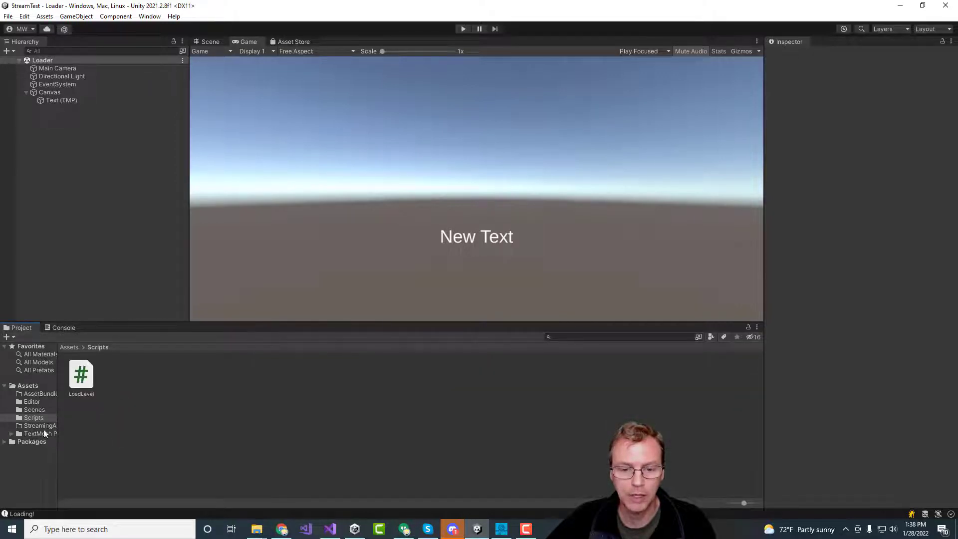
pyautogui.click(38, 409)
pyautogui.click(117, 376)
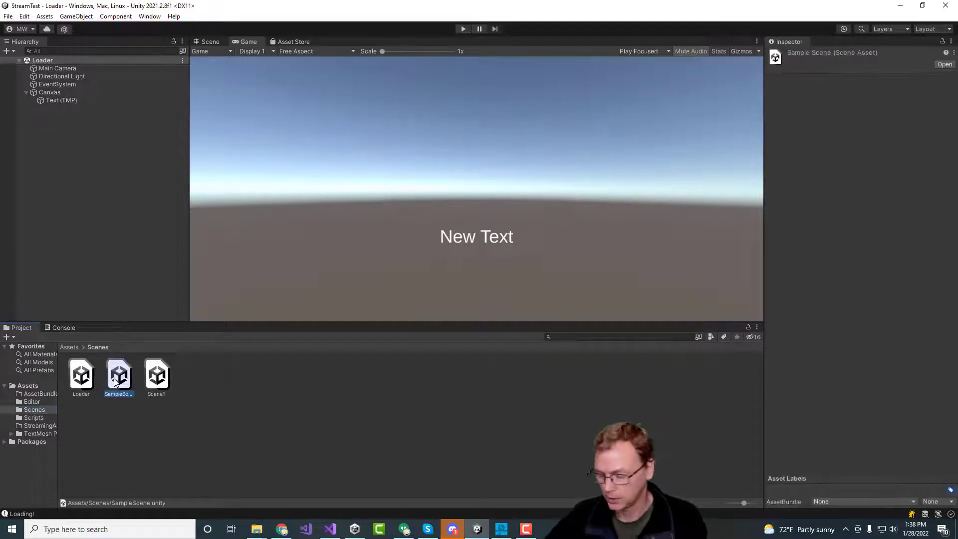
pyautogui.press('Delete')
pyautogui.click(505, 284)
# Assign the Scene1 asset to a new AssetBundle named scene1
pyautogui.click(127, 390)
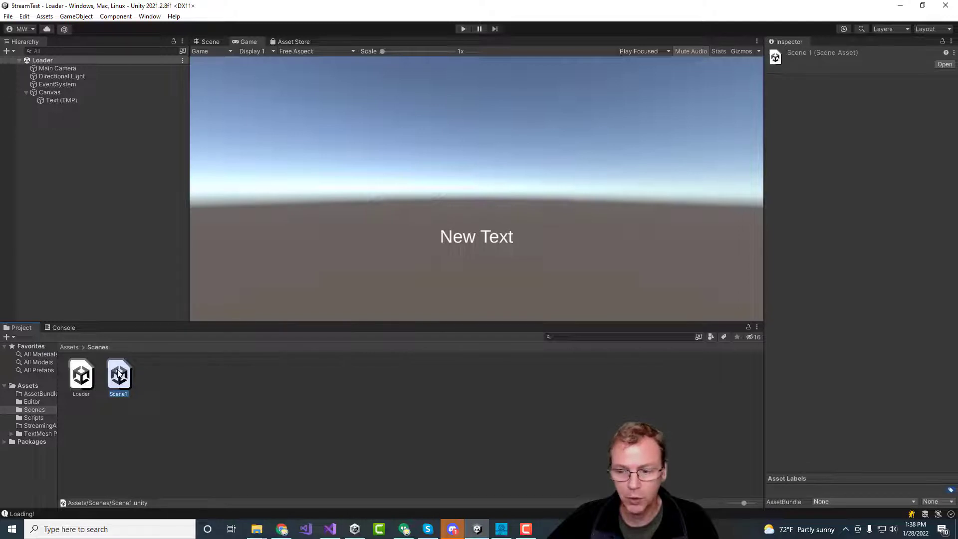
pyautogui.click(827, 501)
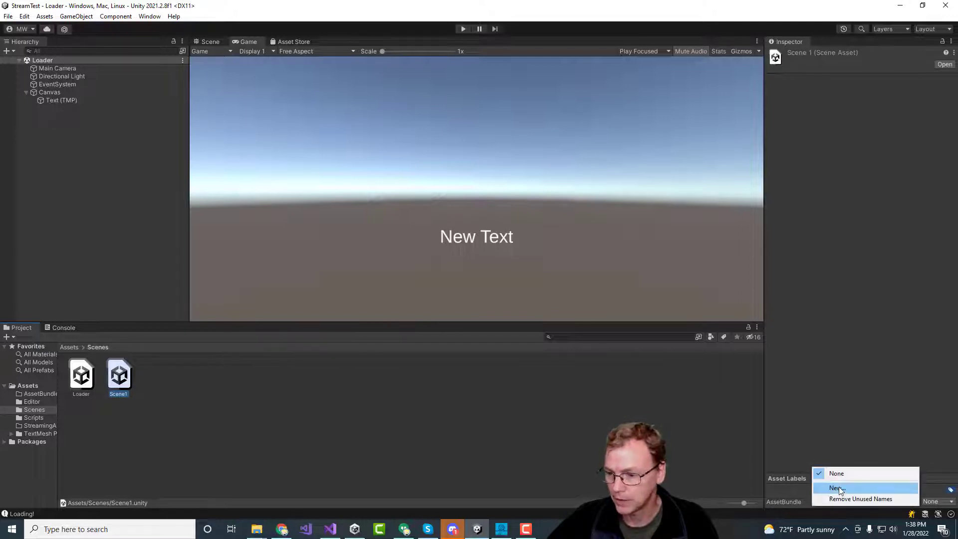
pyautogui.click(841, 486)
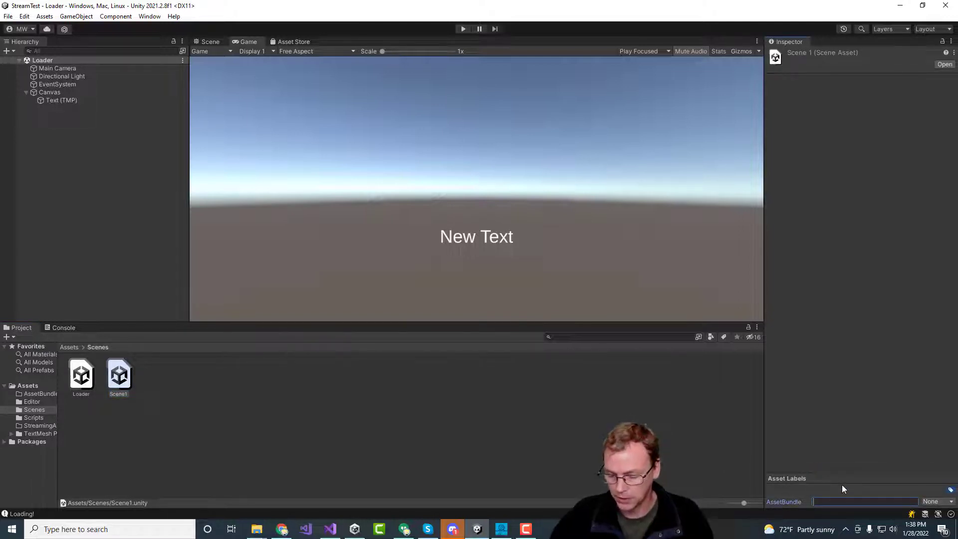
pyautogui.write('Scene1')
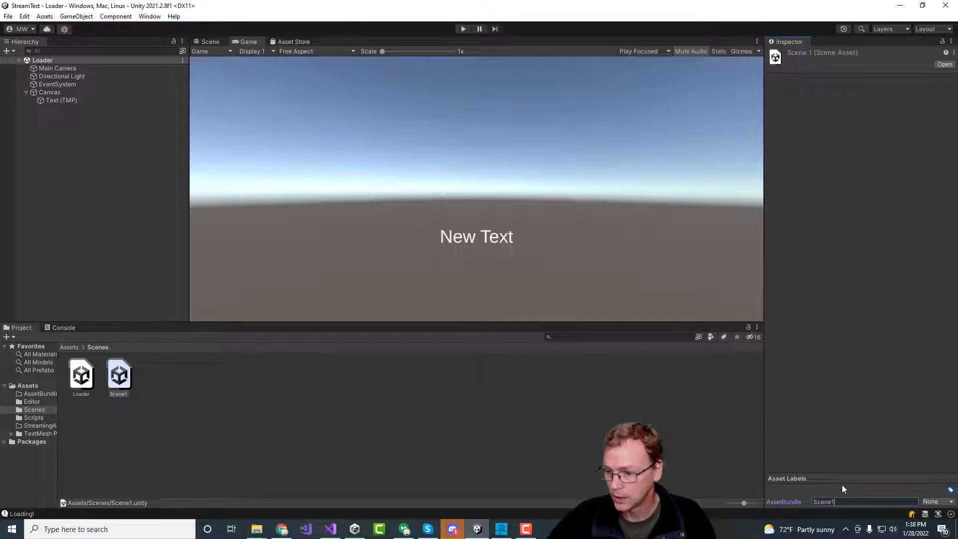
pyautogui.press('Return')
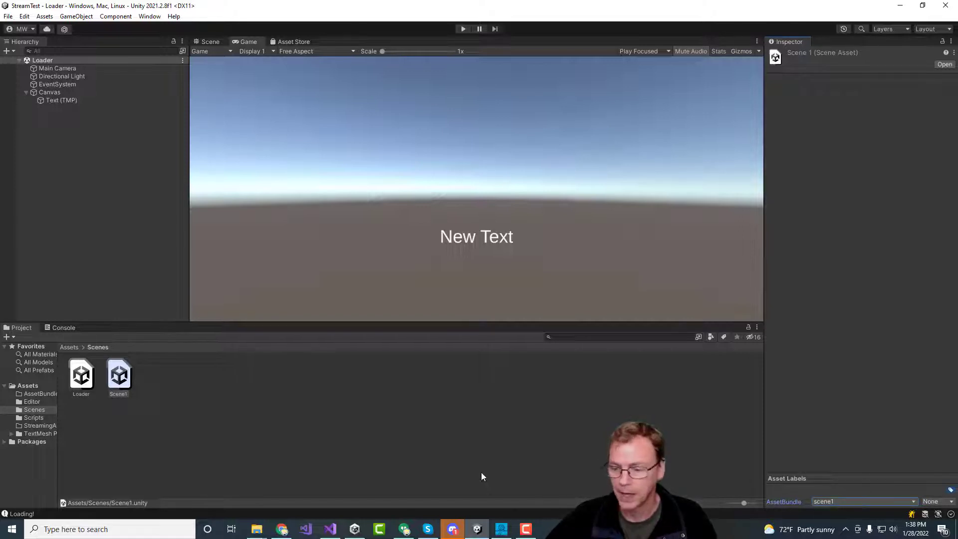
pyautogui.click(307, 472)
# Select the CreateAssetBundles script in the Editor folder to check its code, and run Build AssetBundles
pyautogui.click(33, 402)
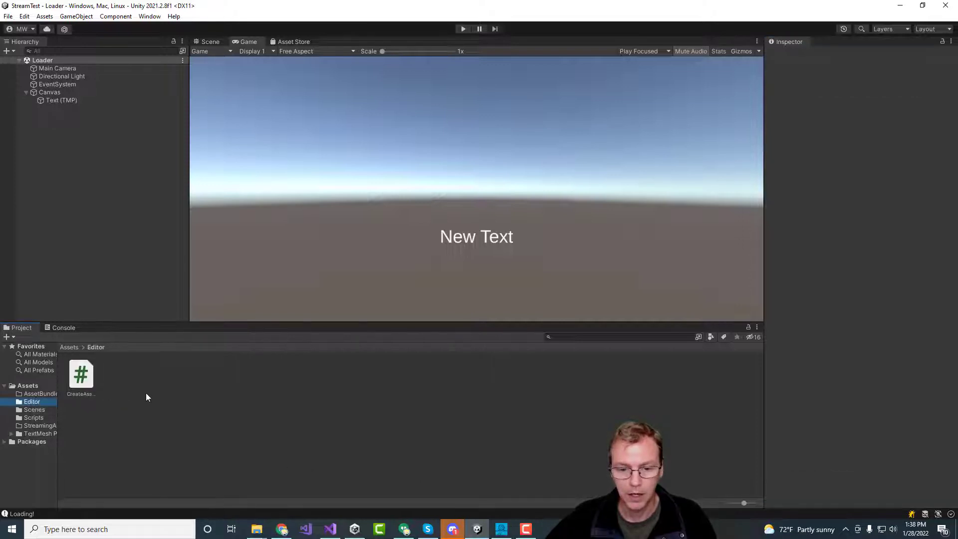
pyautogui.click(81, 377)
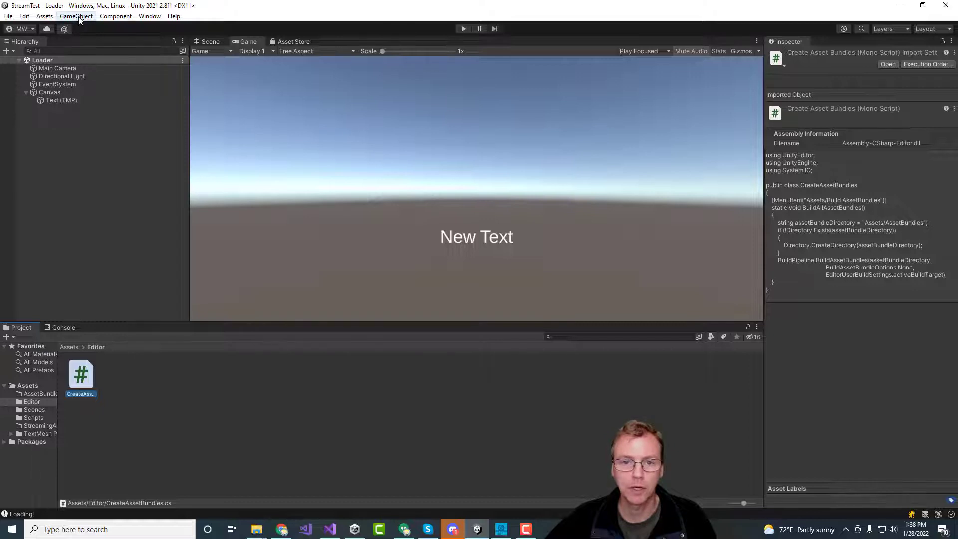
pyautogui.click(45, 16)
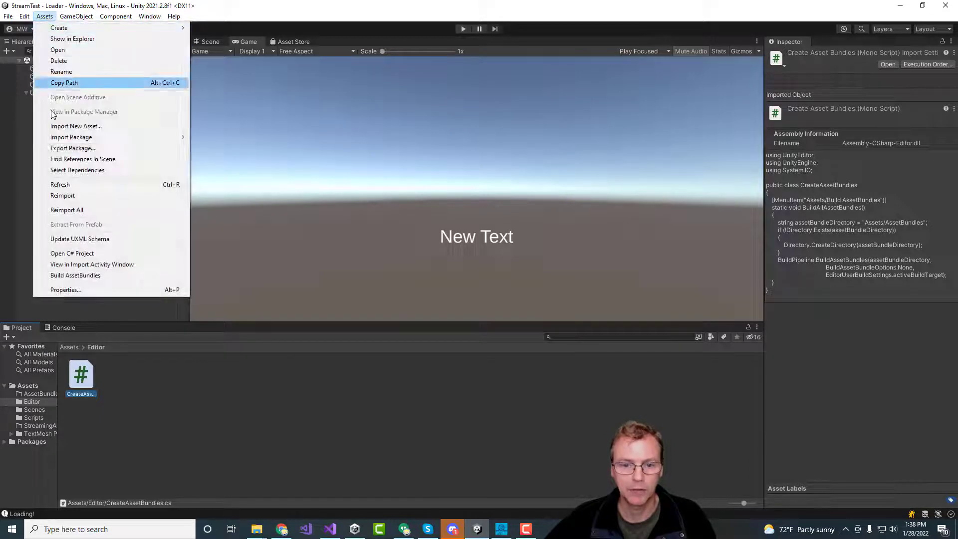
pyautogui.click(82, 275)
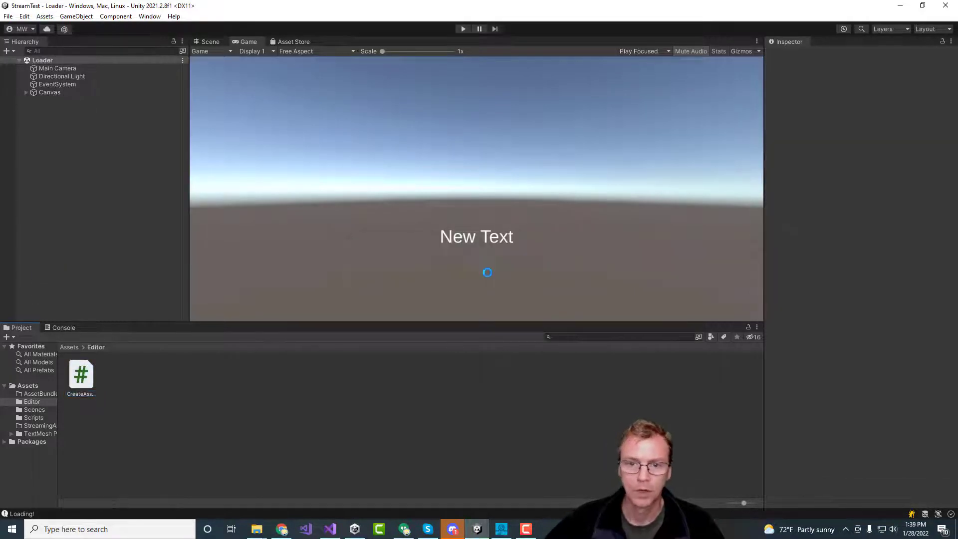
# Check the AssetBundles folder, Scene1's bundle assignment and the console for the outcome of the build
pyautogui.click(44, 394)
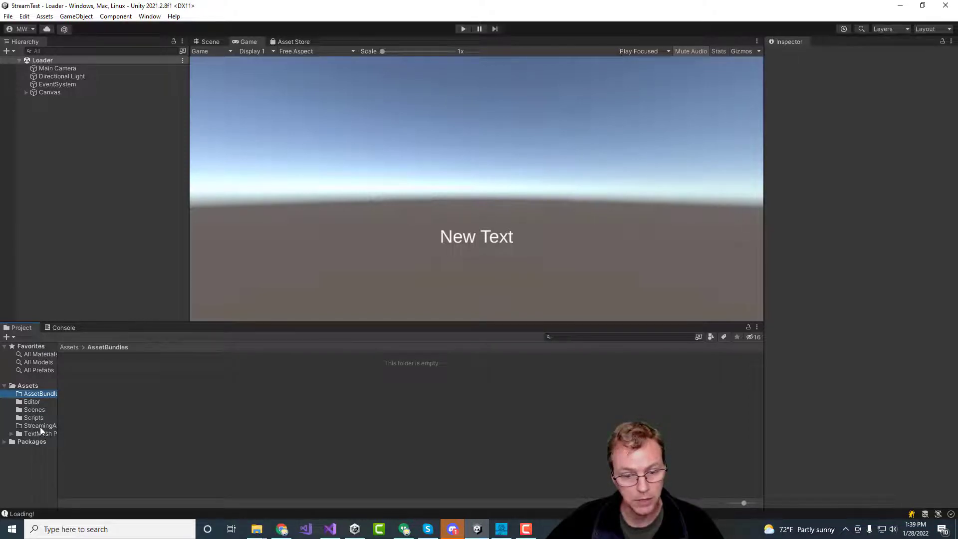
pyautogui.click(37, 409)
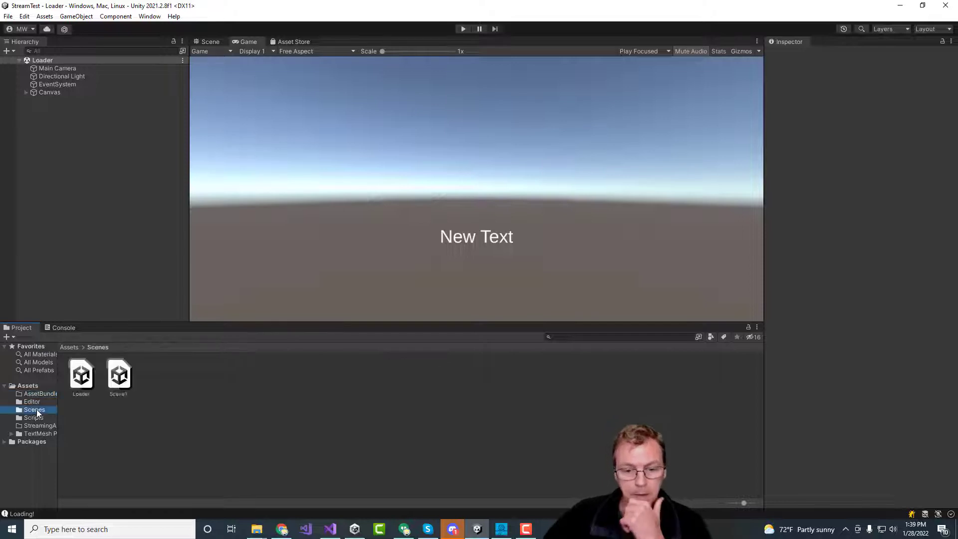
pyautogui.click(118, 378)
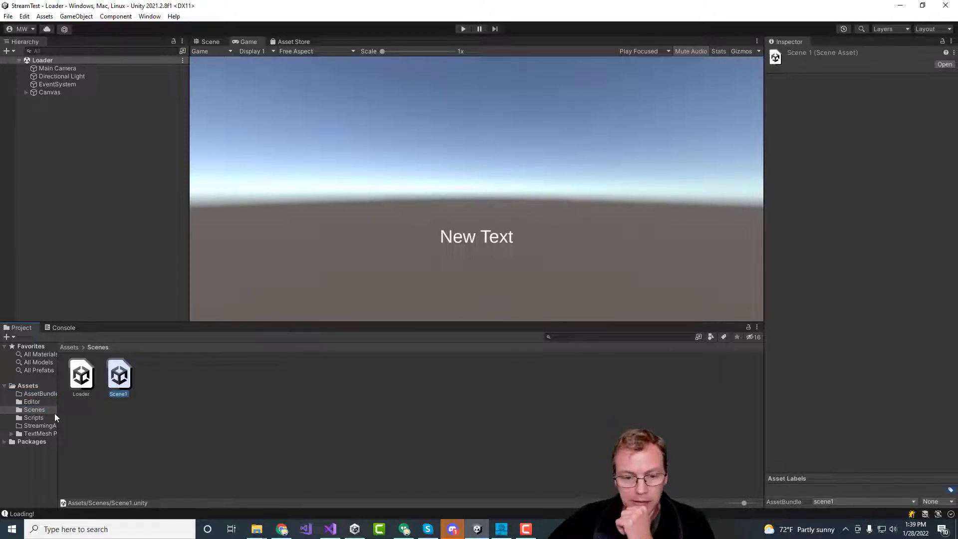
pyautogui.click(43, 394)
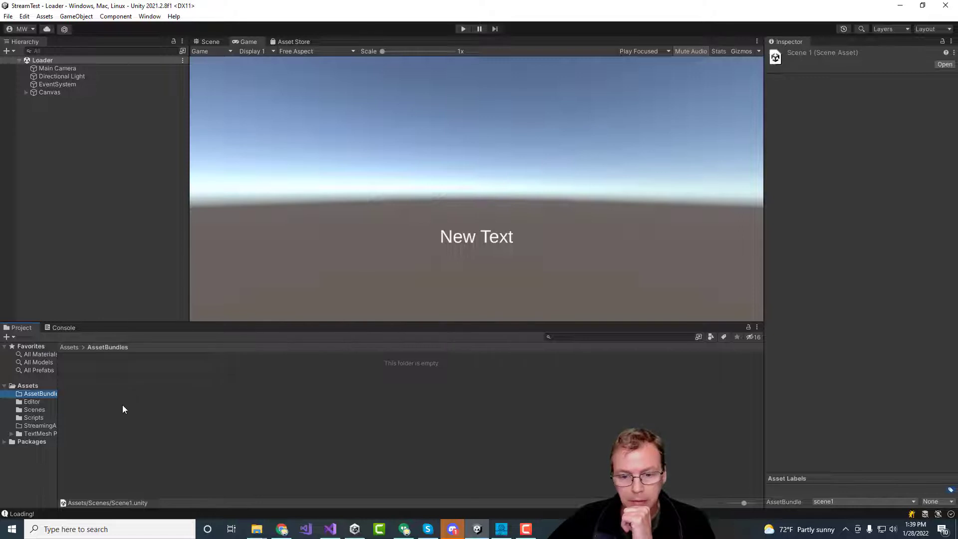
pyautogui.click(53, 328)
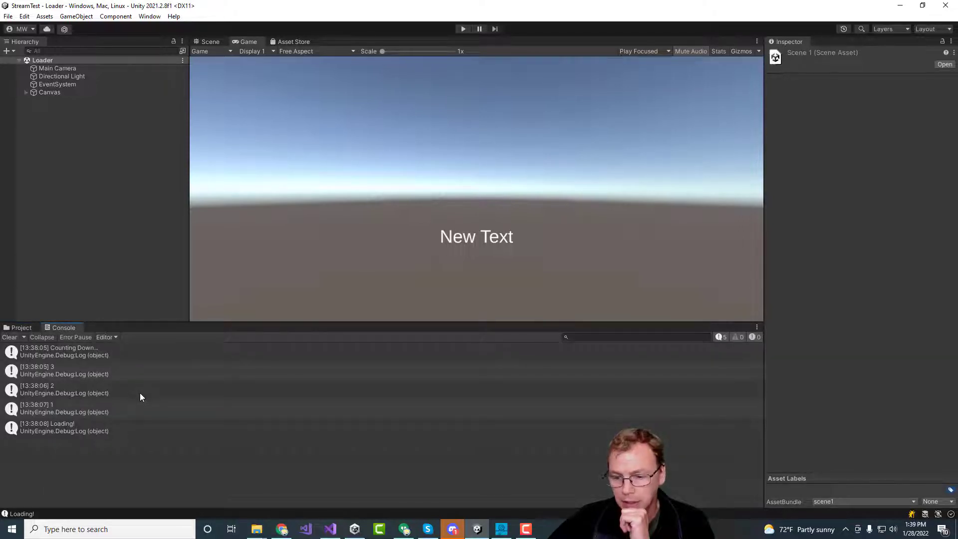
# Open the CreateAssetBundles script from the Editor folder in Visual Studio and review its output directory and build options
pyautogui.click(24, 328)
pyautogui.click(42, 402)
pyautogui.click(85, 380)
pyautogui.doubleClick(85, 380)
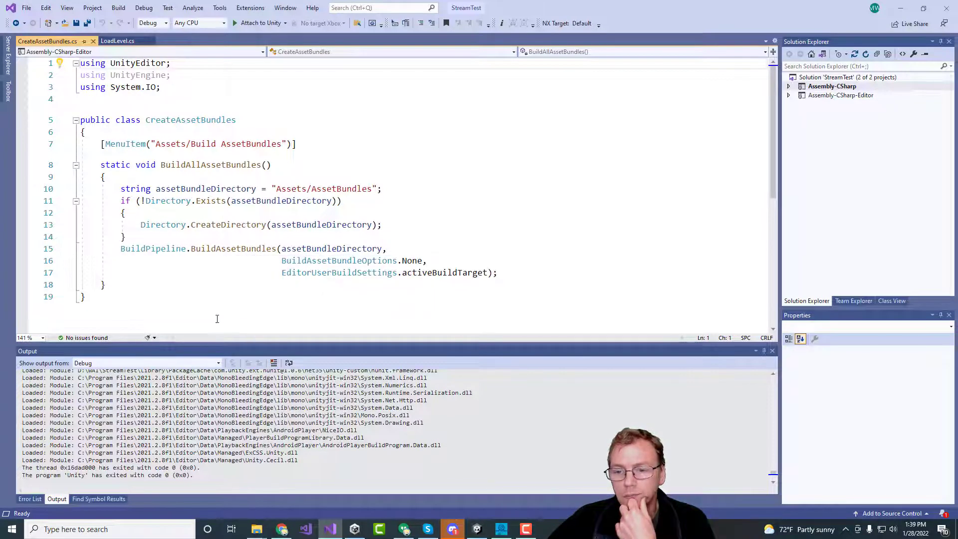
pyautogui.scroll(-2, 217, 318)
# Switch back to Unity and check the scenes and target platform in the Build Settings
pyautogui.click(477, 528)
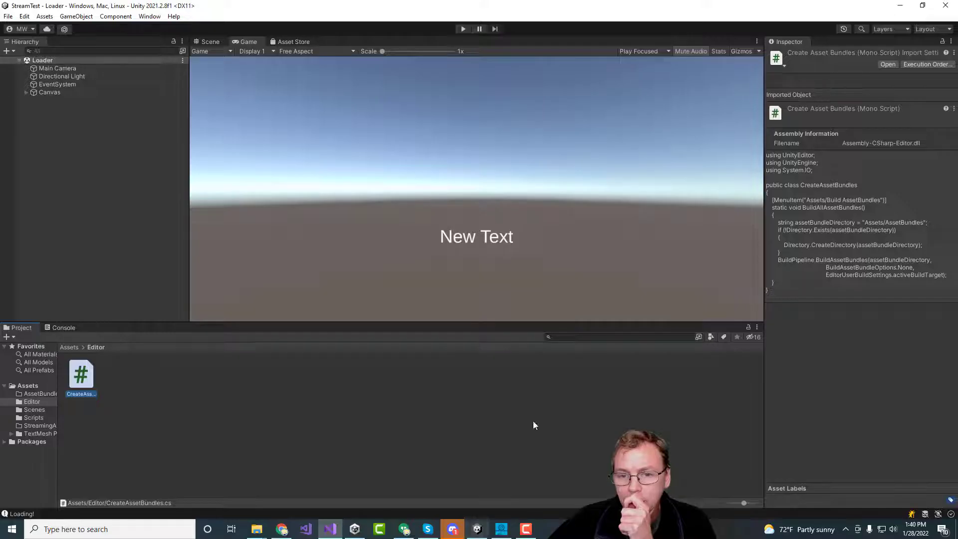
pyautogui.click(8, 16)
pyautogui.click(38, 136)
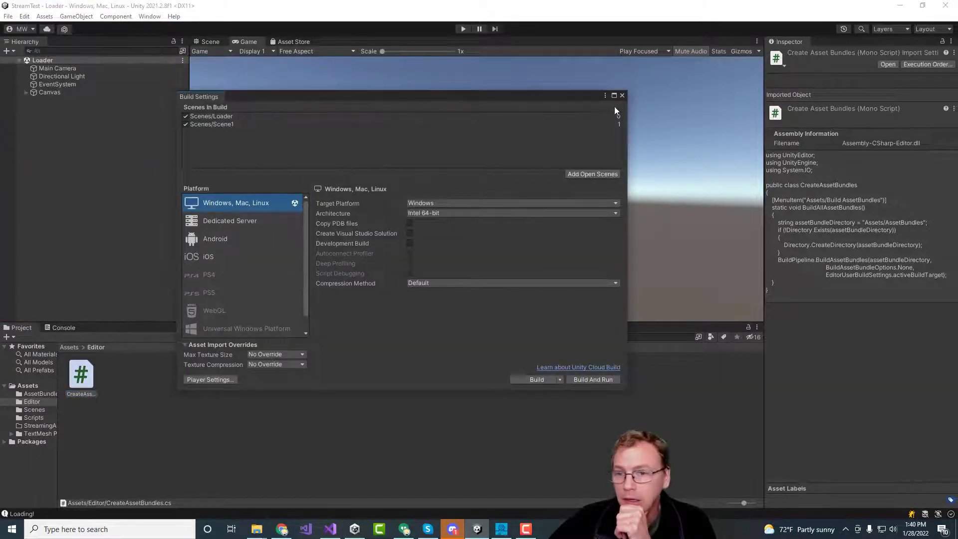
pyautogui.click(621, 96)
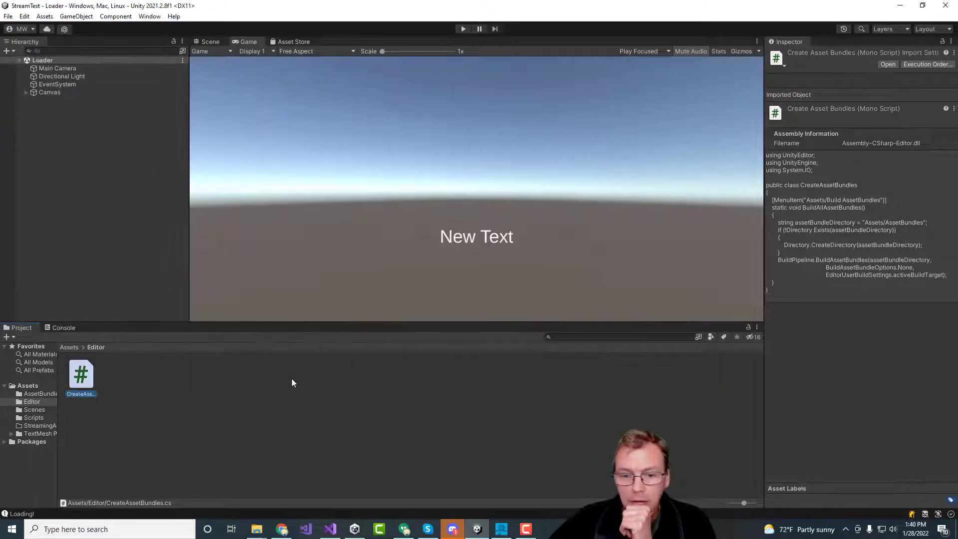
# Reopen the AssetBundles folder in the project and examine the generated bundle and manifest files
pyautogui.click(32, 394)
pyautogui.click(18, 387)
pyautogui.click(32, 394)
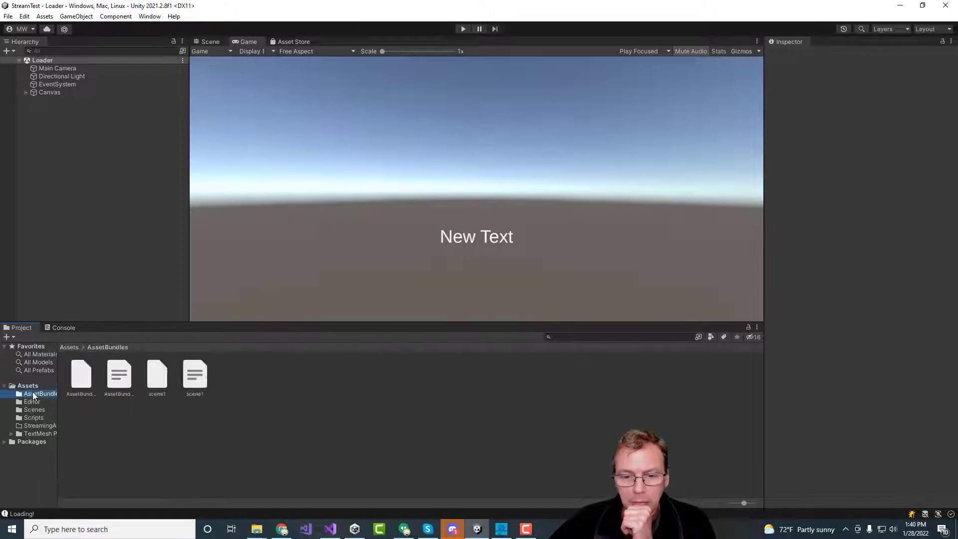
pyautogui.click(152, 411)
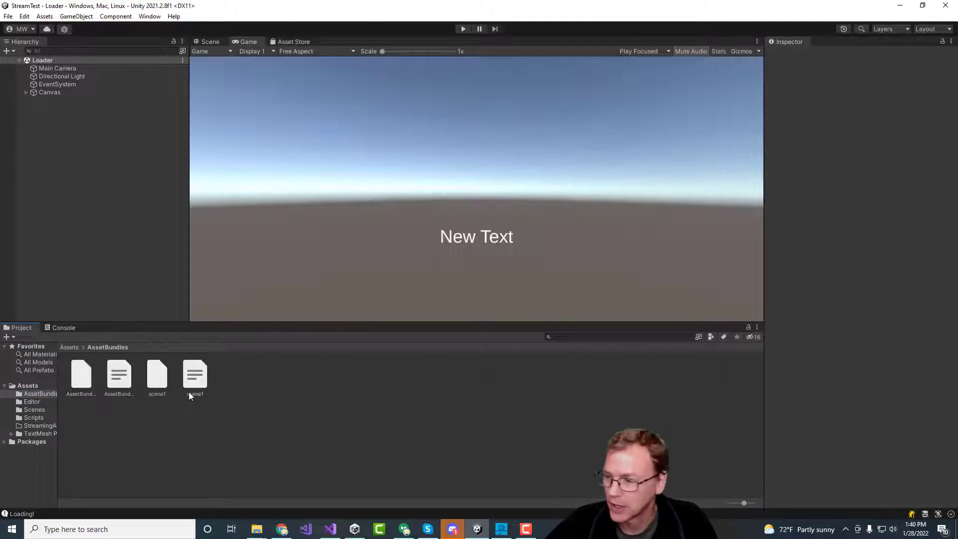
pyautogui.hotkey('alt', 'Tab')
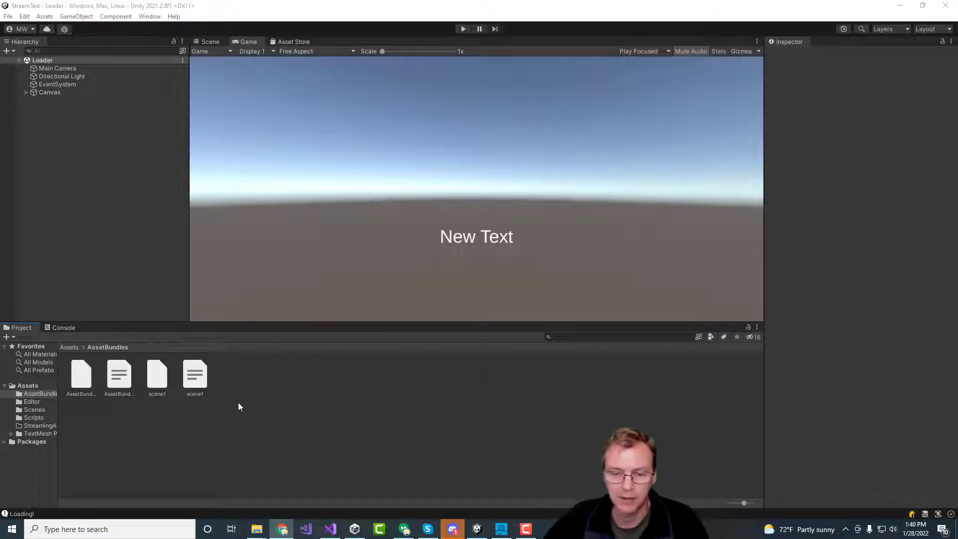
# Show the scene1 bundle file in File Explorer and move the folder window over the middle of the Unity editor
pyautogui.click(156, 375)
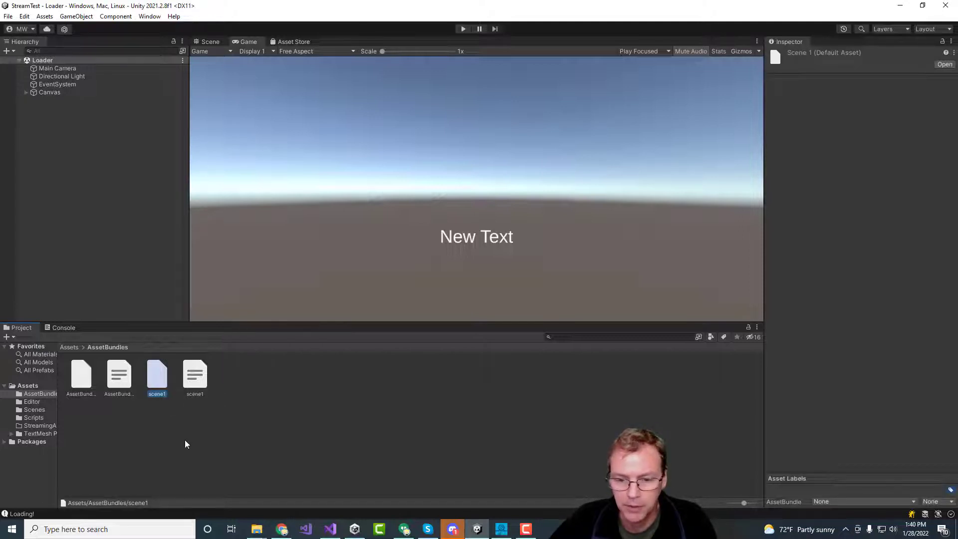
pyautogui.rightClick(158, 383)
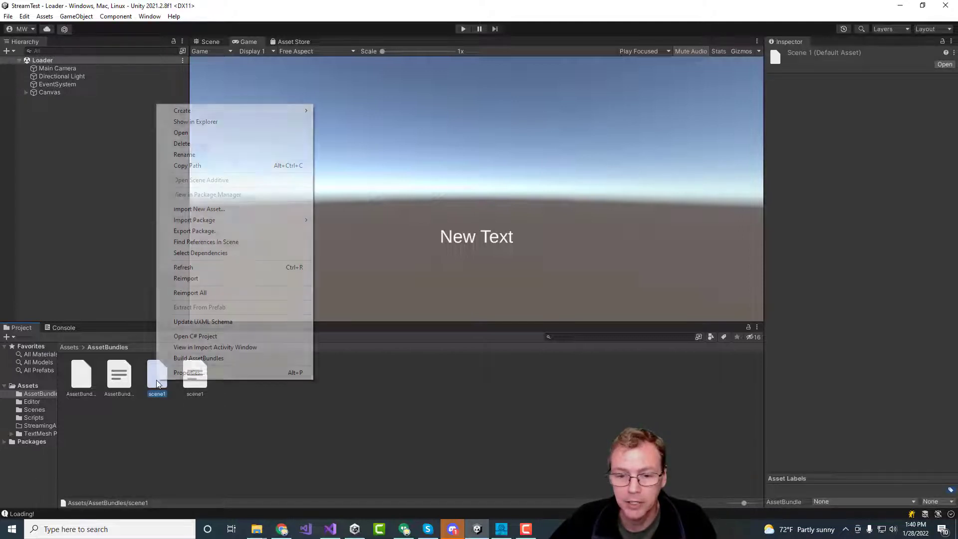
pyautogui.click(199, 122)
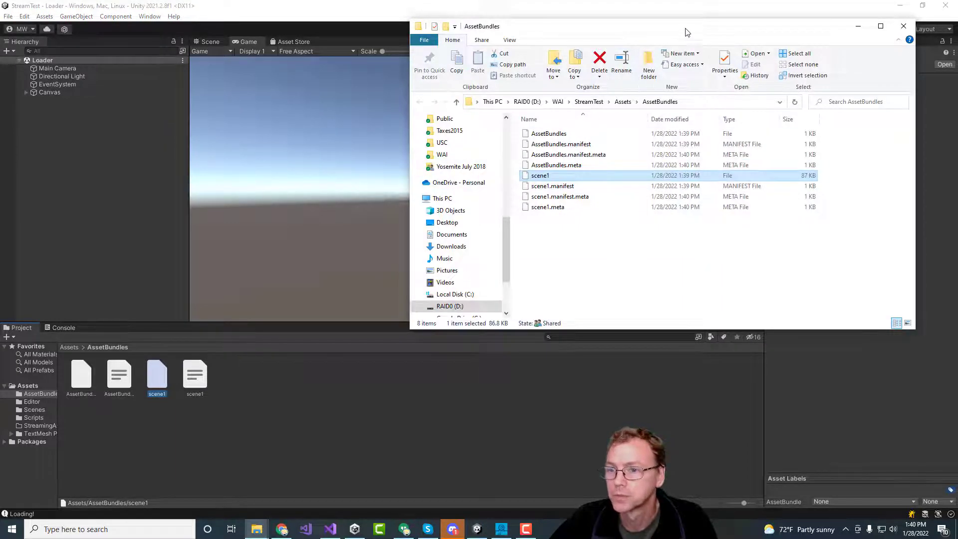
pyautogui.moveTo(683, 30); pyautogui.dragTo(441, 57)
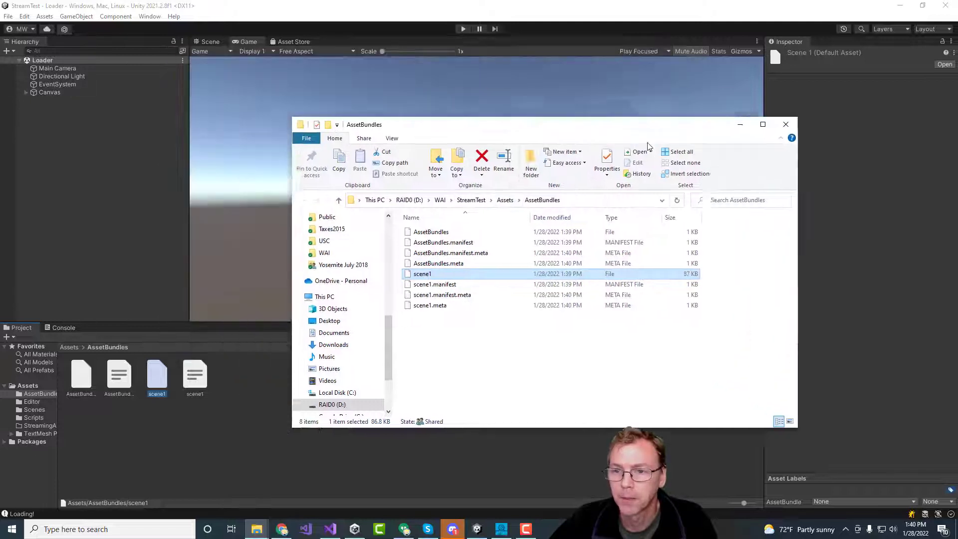
# Switch back to Unity from the AssetBundles folder window and test-run the Loader scene in Play mode, stopping it after Scene1 loads
pyautogui.moveTo(662, 148); pyautogui.dragTo(573, 118)
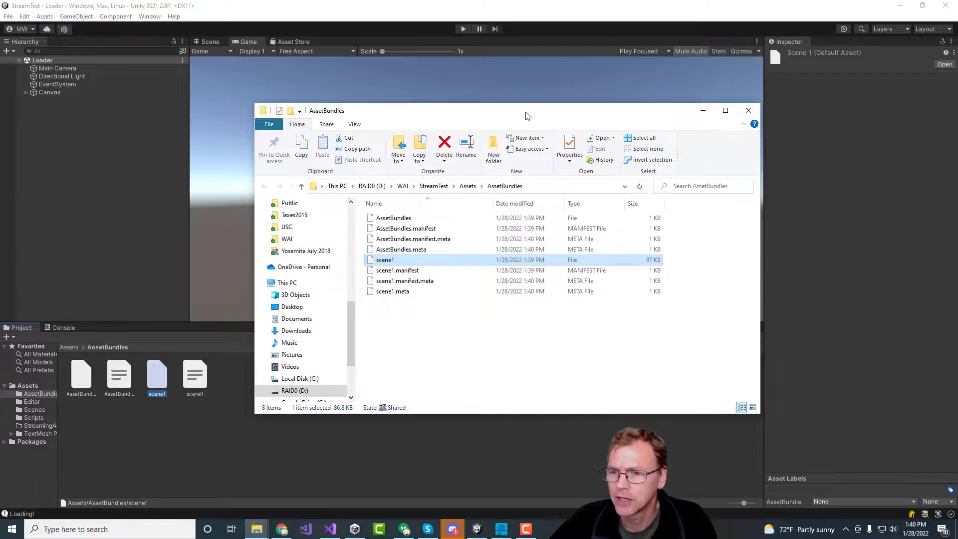
pyautogui.hotkey('alt', 'Tab')
pyautogui.click(463, 28)
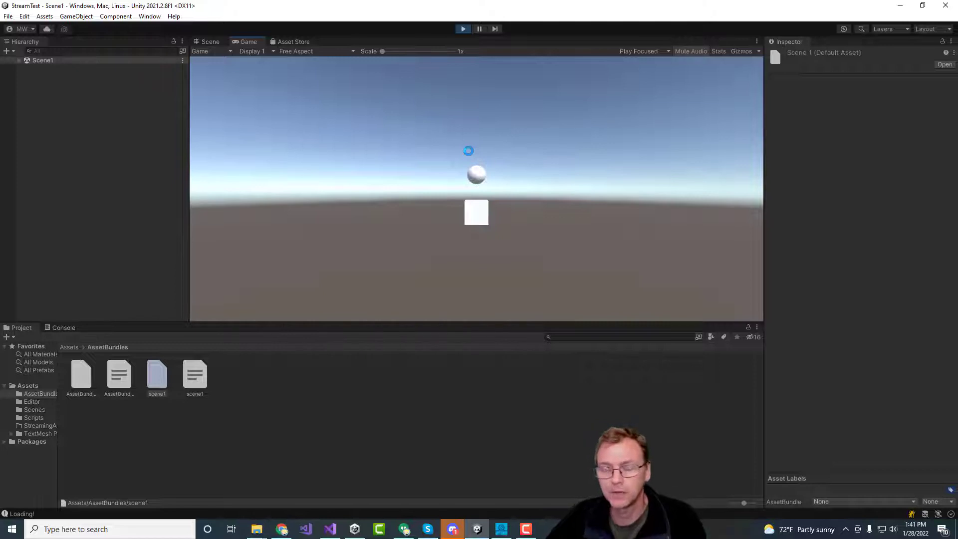
pyautogui.click(462, 28)
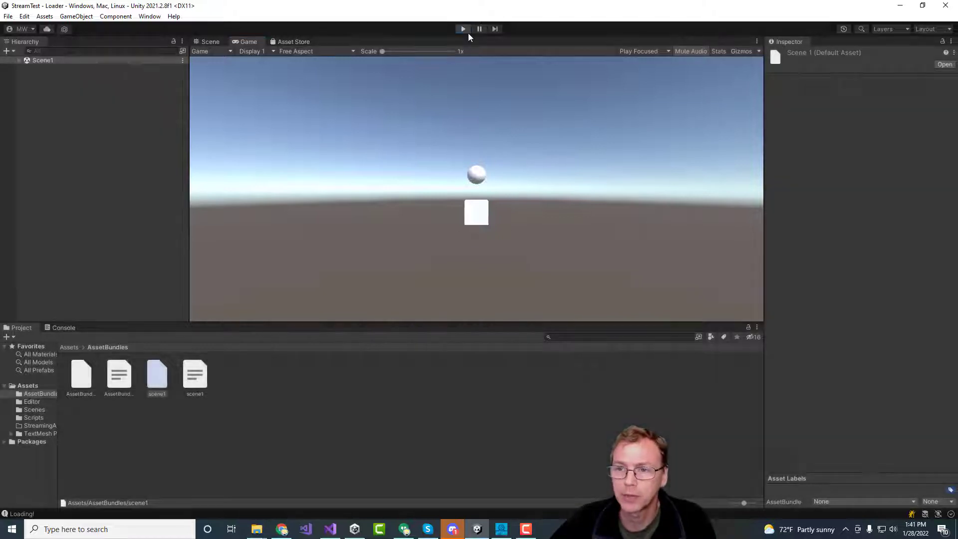
# Build the Windows player with both the Loader and Scene1 scenes into a new project folder named BuildPC
pyautogui.click(10, 17)
pyautogui.click(32, 136)
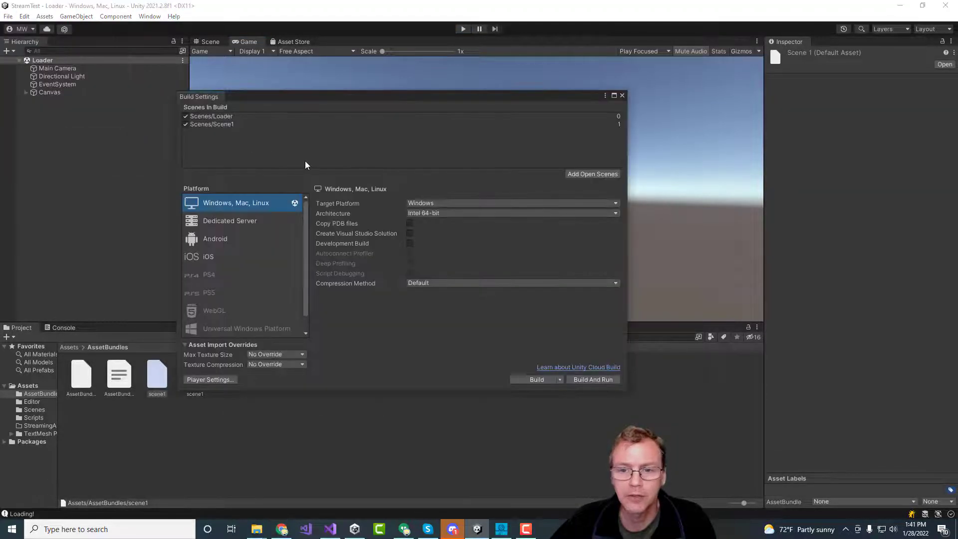
pyautogui.click(529, 380)
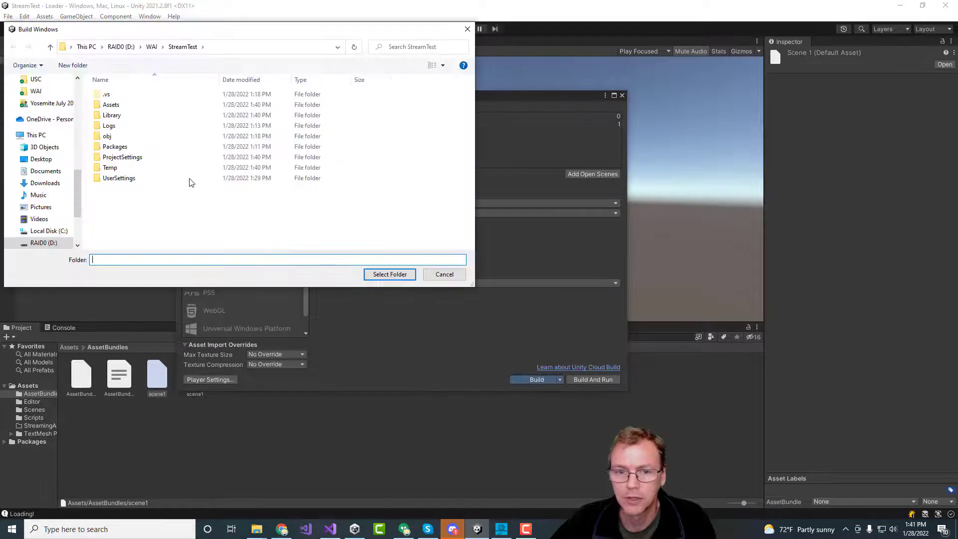
pyautogui.click(71, 64)
pyautogui.write('BuildPC')
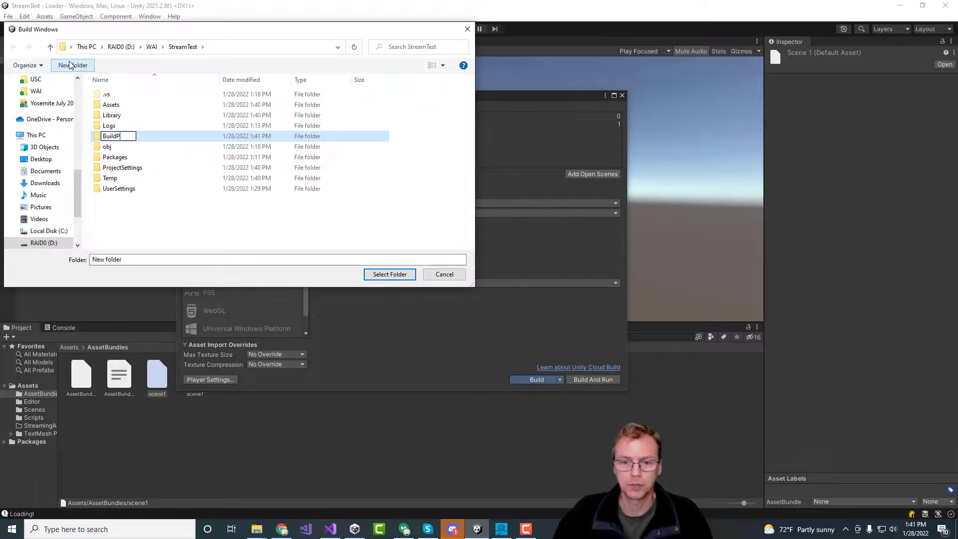
pyautogui.press('Return')
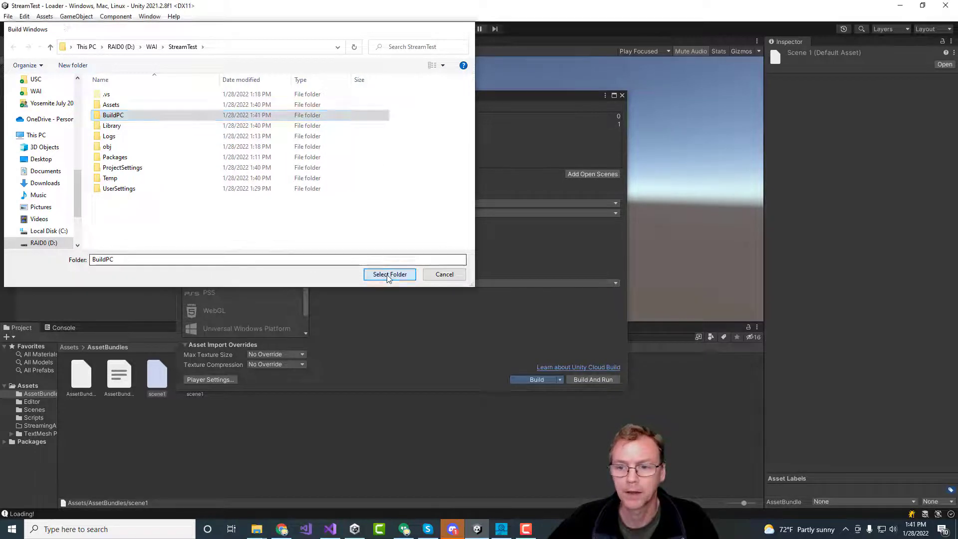
pyautogui.click(387, 274)
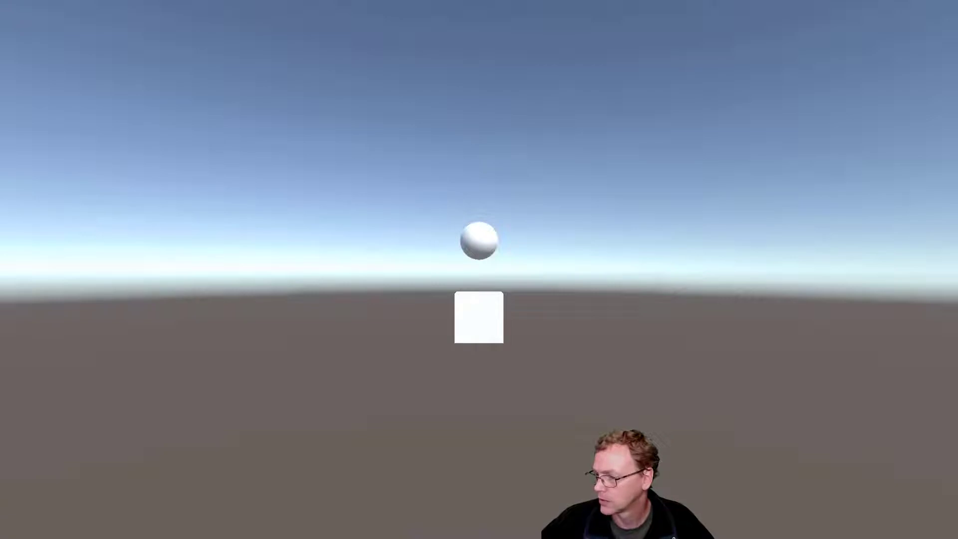
# Close the running build and examine the level0 and level1 files in the StreamTest_Data folder of BuildPC
pyautogui.hotkey('alt', 'F4')
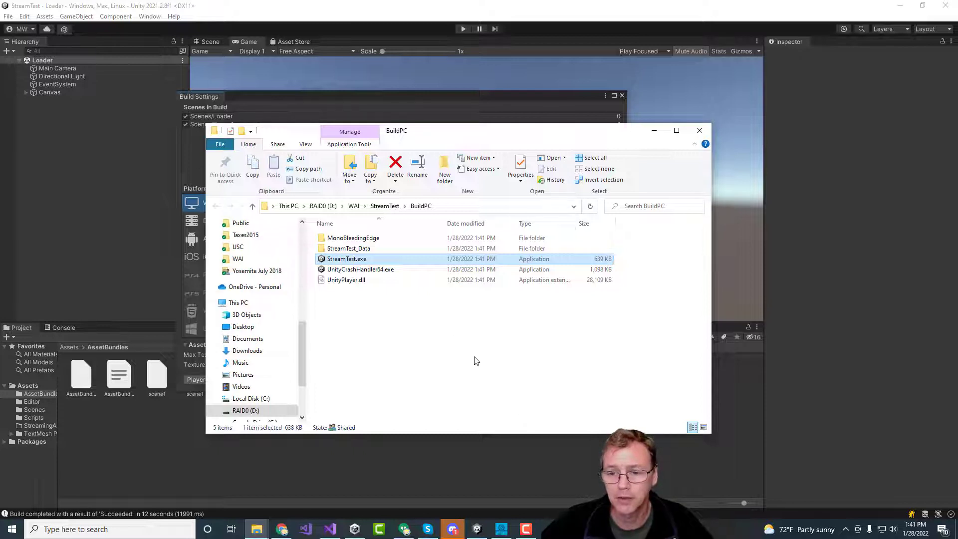
pyautogui.doubleClick(362, 249)
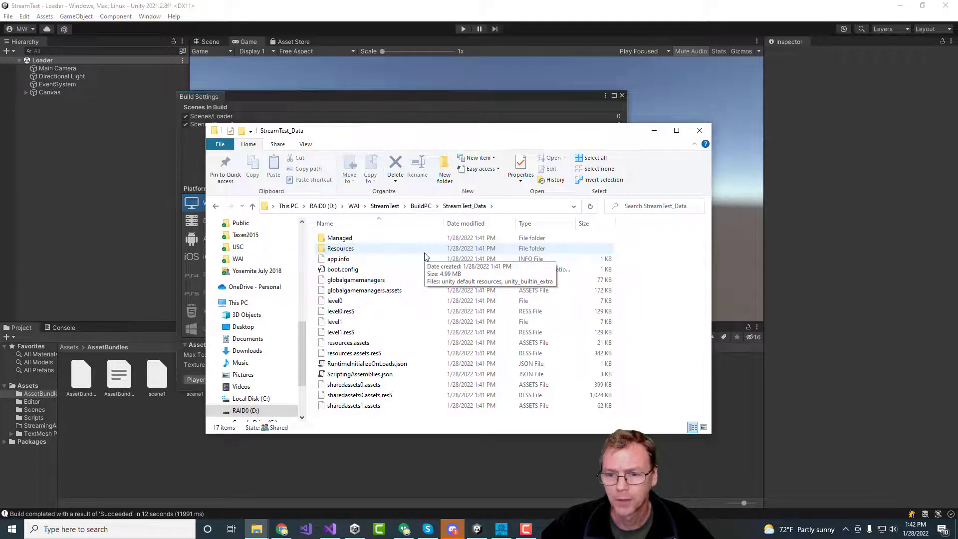
pyautogui.click(338, 301)
pyautogui.click(339, 322)
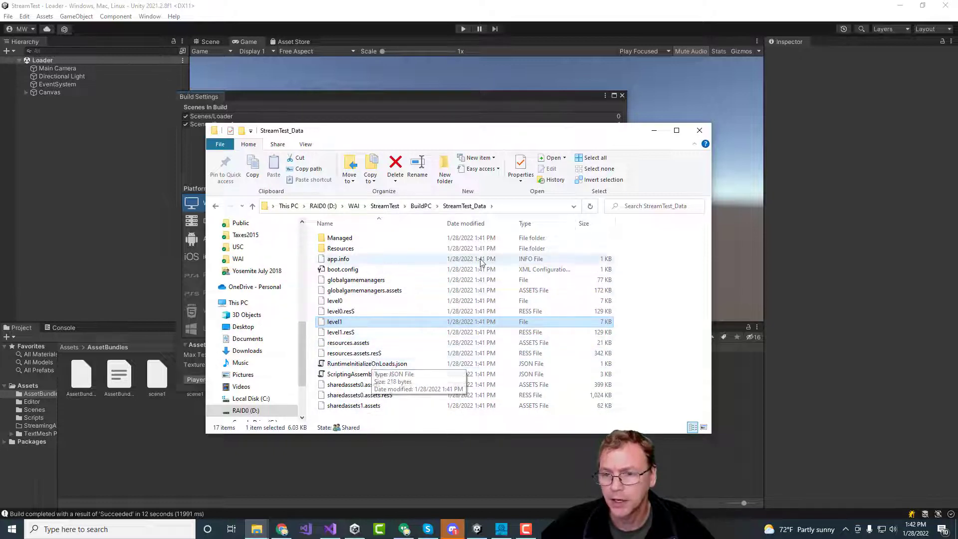
# Exclude Scenes/Scene1 from the build and build the Windows player into a new project folder named BuildPC2
pyautogui.click(371, 96)
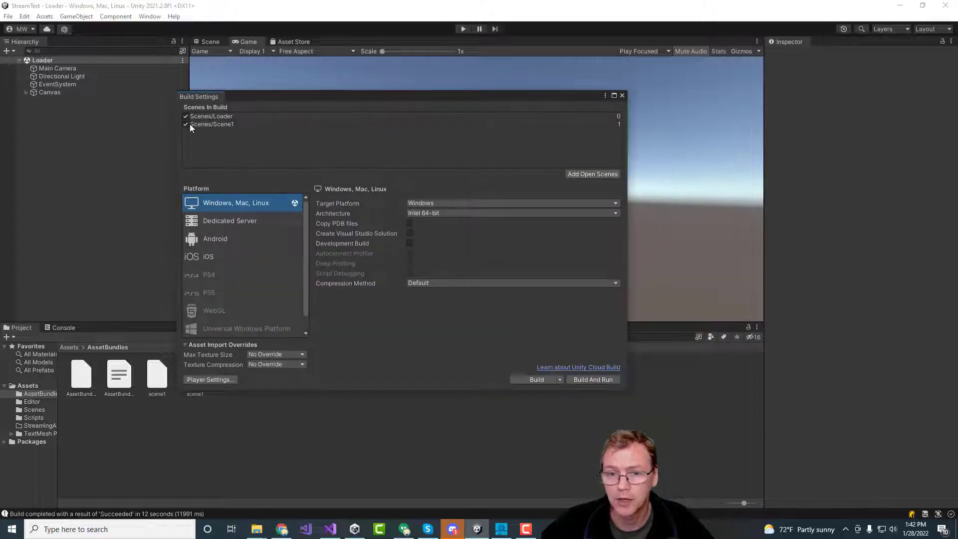
pyautogui.click(529, 379)
pyautogui.click(117, 117)
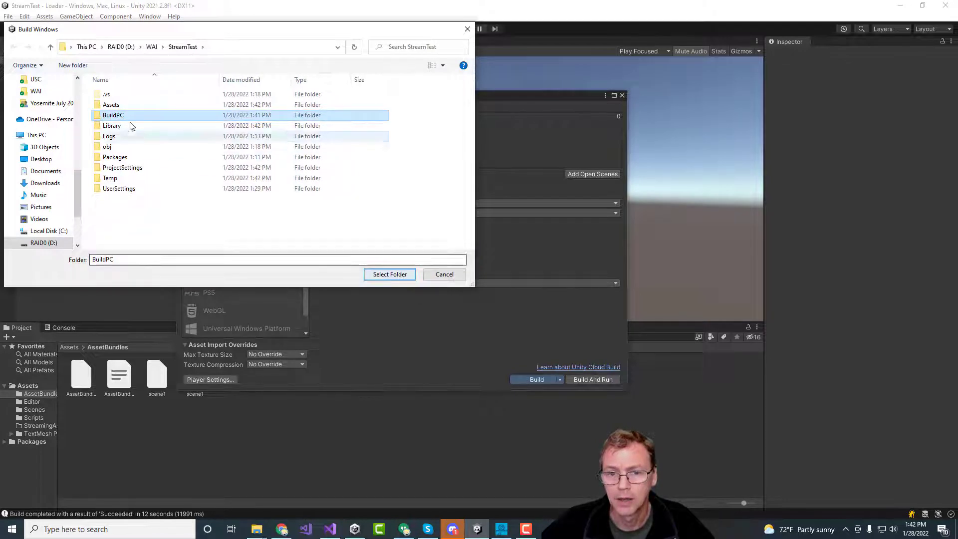
pyautogui.click(73, 64)
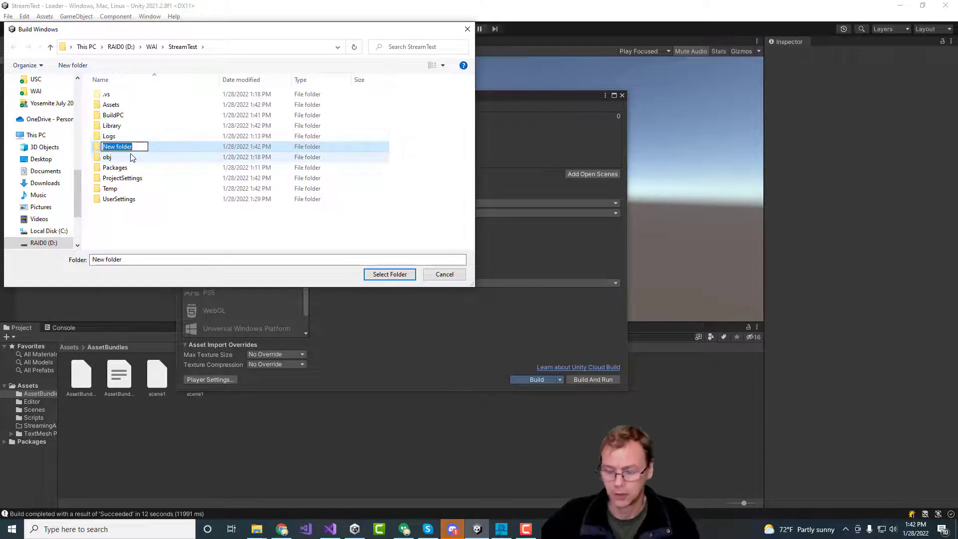
pyautogui.write('BuildPC2')
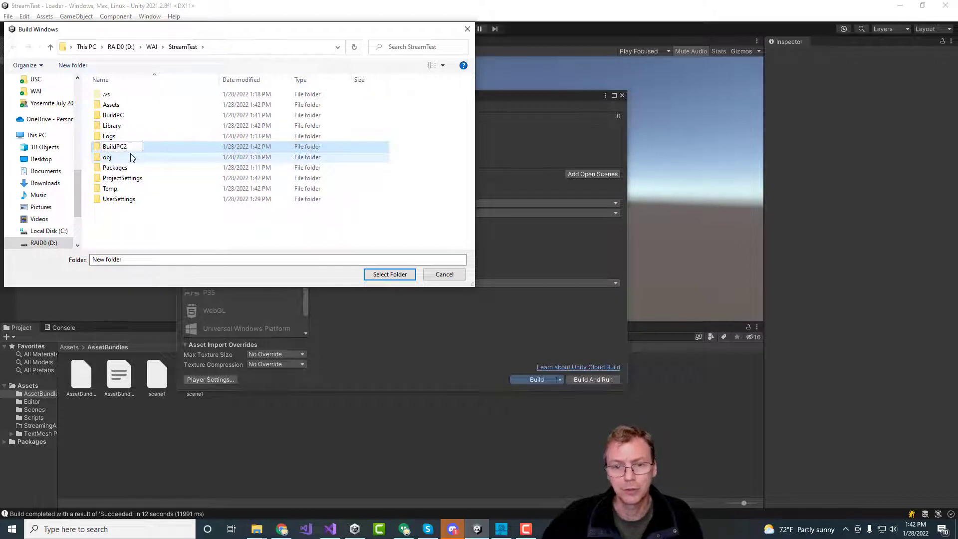
pyautogui.press('Return')
pyautogui.click(371, 274)
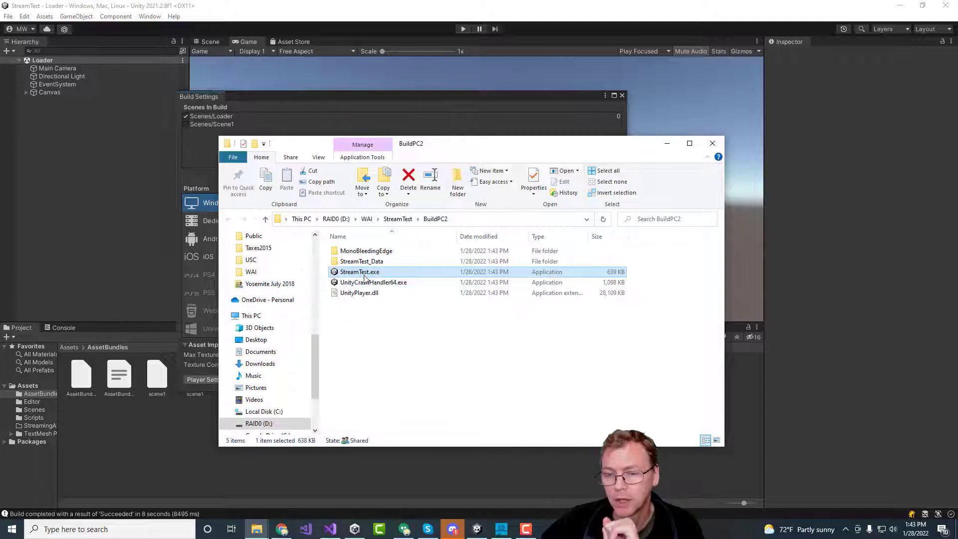
# Run StreamTest.exe from the BuildPC2 folder, dismissing the Helix Core password request, and switch away from the running player
pyautogui.doubleClick(364, 273)
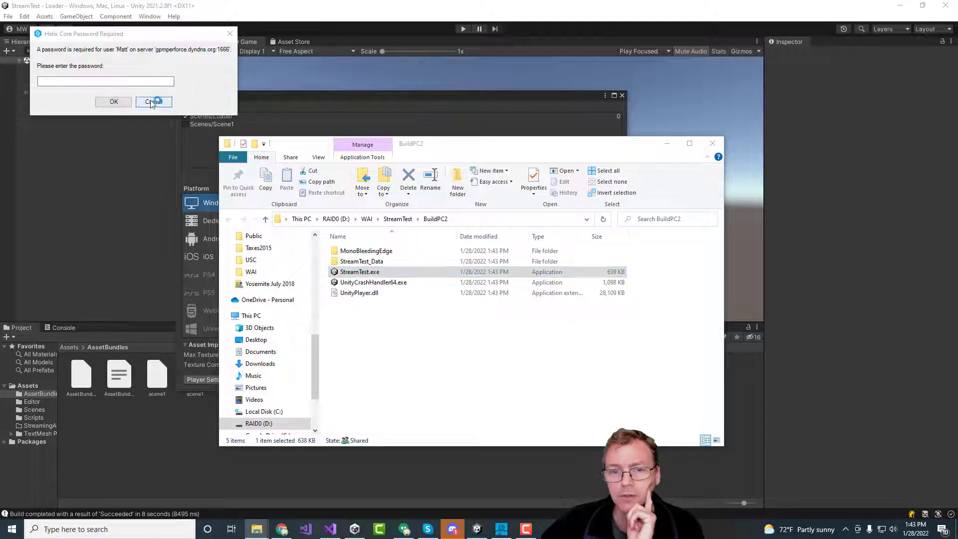
pyautogui.click(152, 101)
pyautogui.doubleClick(362, 273)
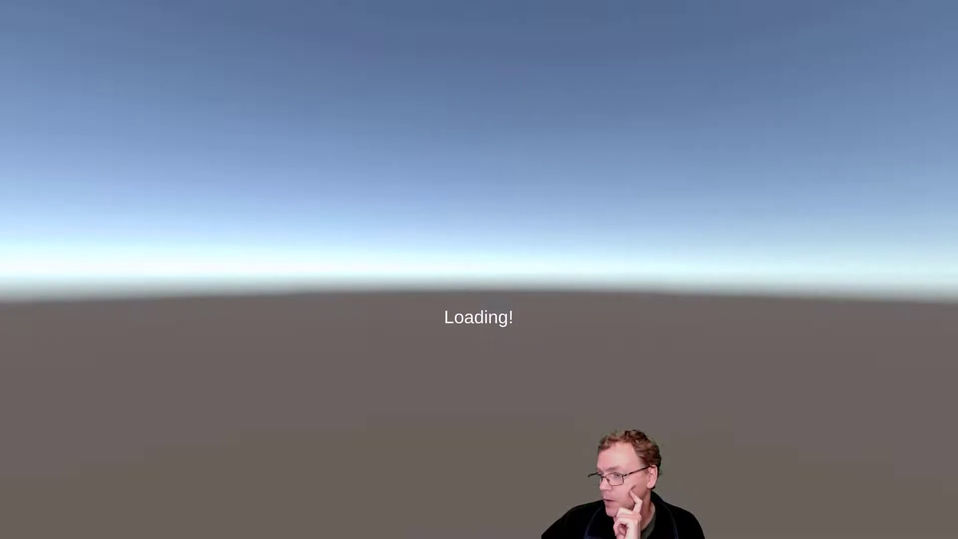
pyautogui.hotkey('alt', 'Tab')
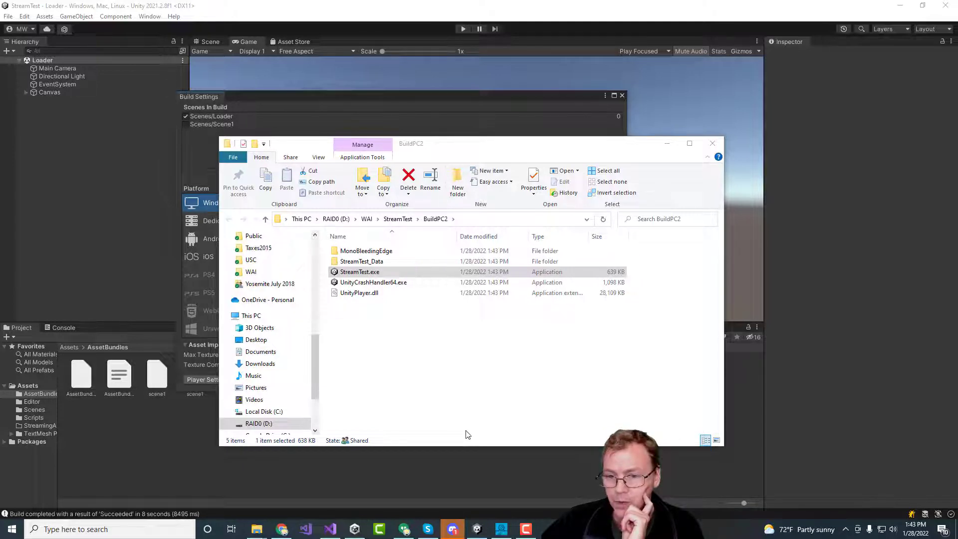
# Switch to Visual Studio and review how DoLoadLevel in LoadLevel.cs builds the streamingAssetsPath bundle path, loads the bundle and handles failure
pyautogui.click(330, 528)
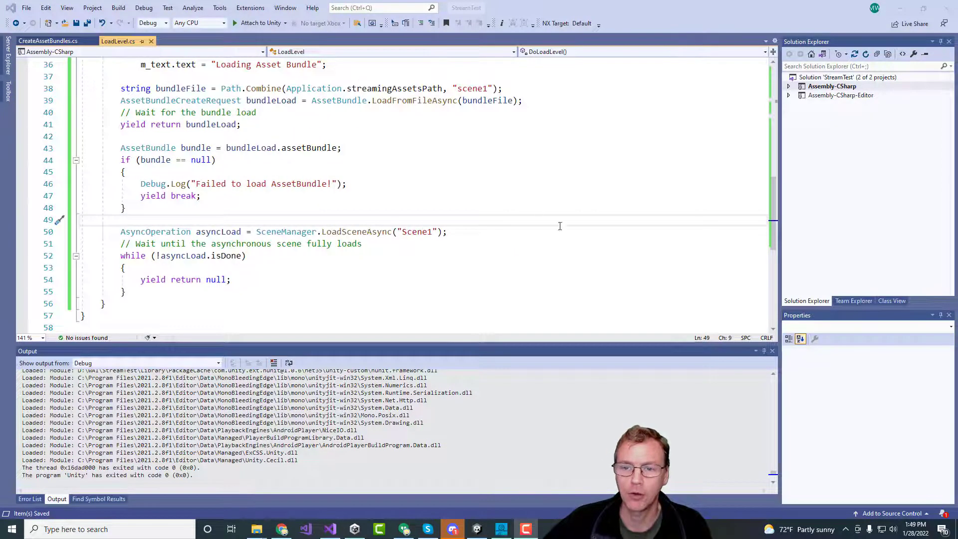
pyautogui.scroll(6, 370, 149)
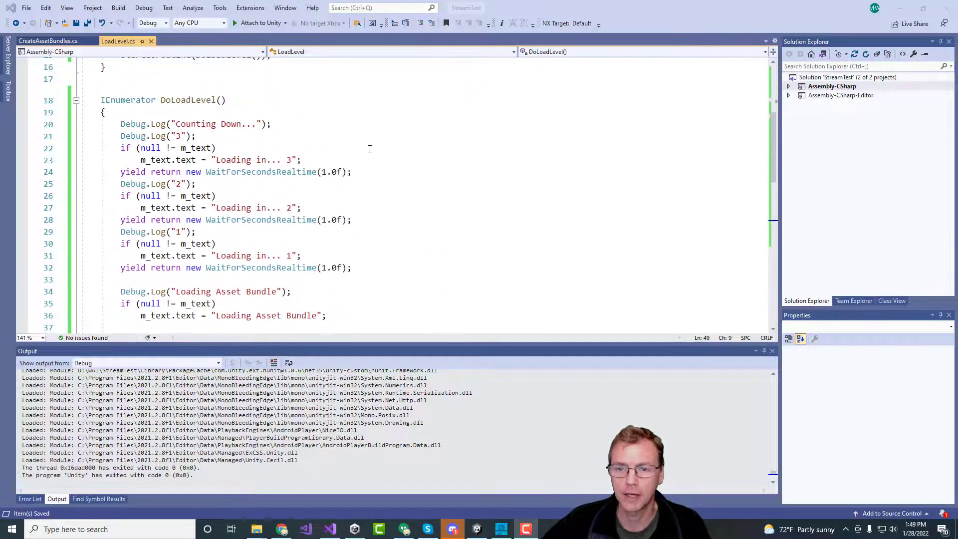
pyautogui.scroll(-4, 370, 149)
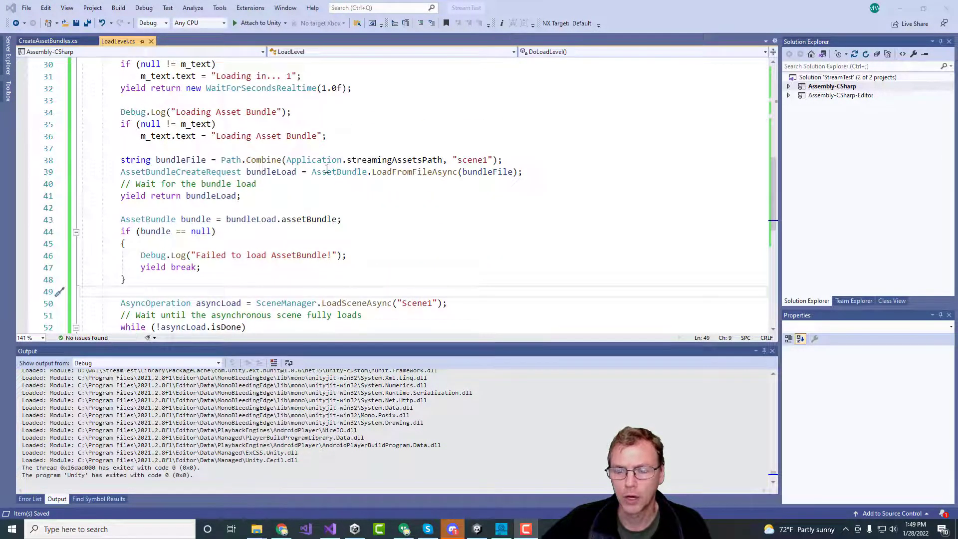
pyautogui.doubleClick(398, 162)
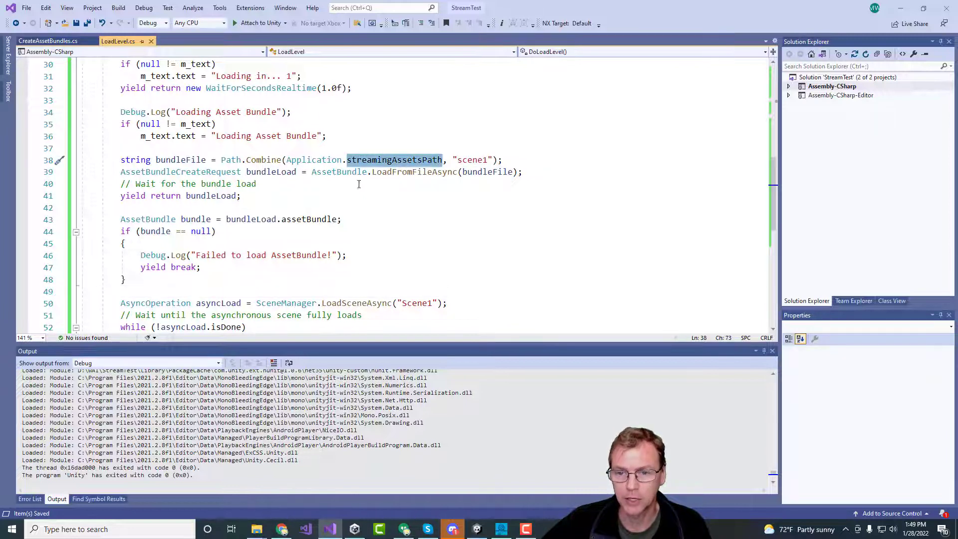
pyautogui.moveTo(522, 174); pyautogui.dragTo(80, 161)
pyautogui.click(302, 220)
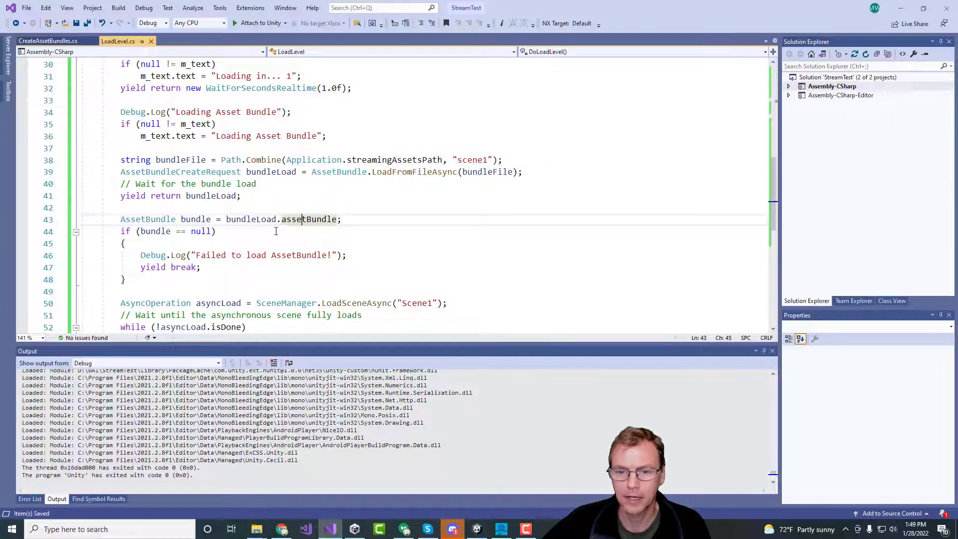
pyautogui.moveTo(357, 225); pyautogui.dragTo(111, 221)
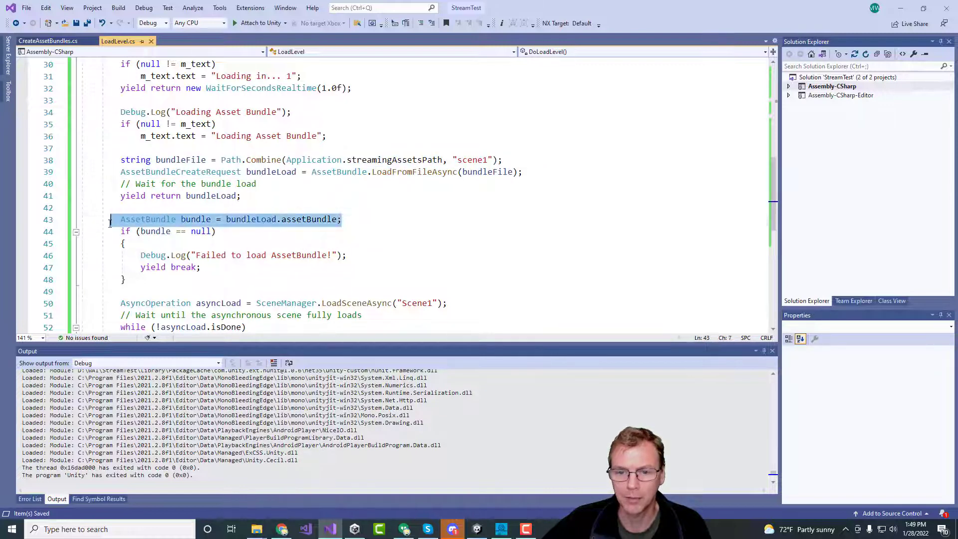
pyautogui.click(150, 278)
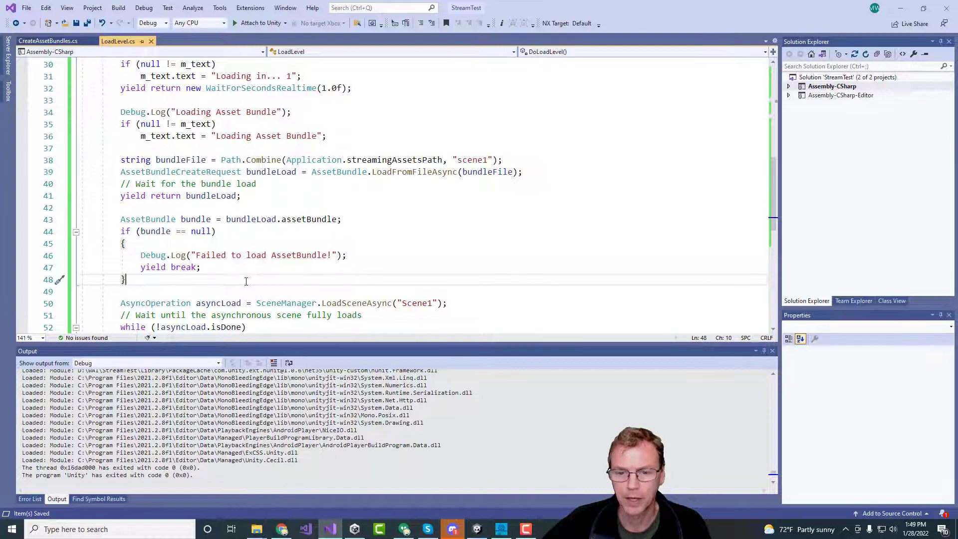
pyautogui.scroll(-1, 251, 275)
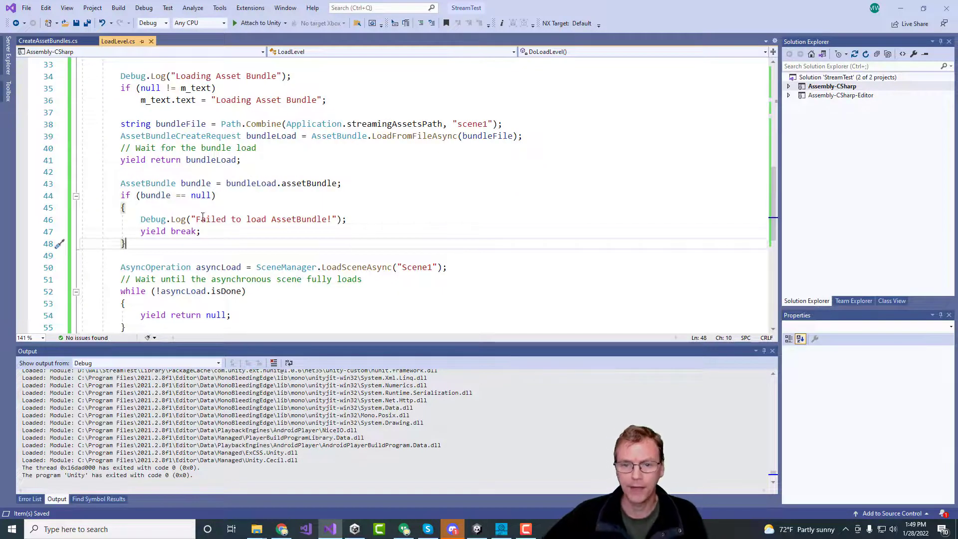
pyautogui.scroll(1, 189, 210)
# Add the statement Debug.Log("AssetBundle Loaded"); on a new line above the AssetBundle bundle assignment in DoLoadLevel
pyautogui.click(262, 206)
pyautogui.press('Return')
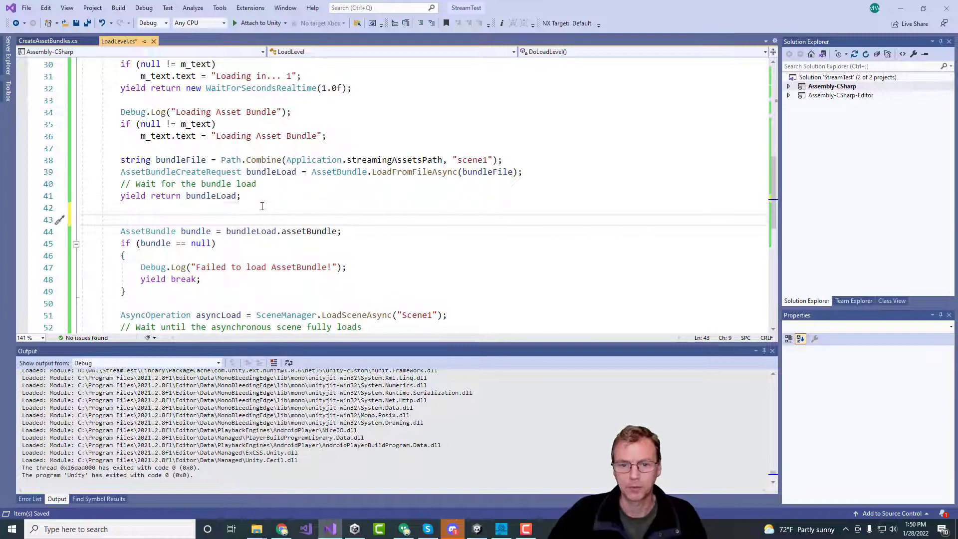
pyautogui.write('Debug')
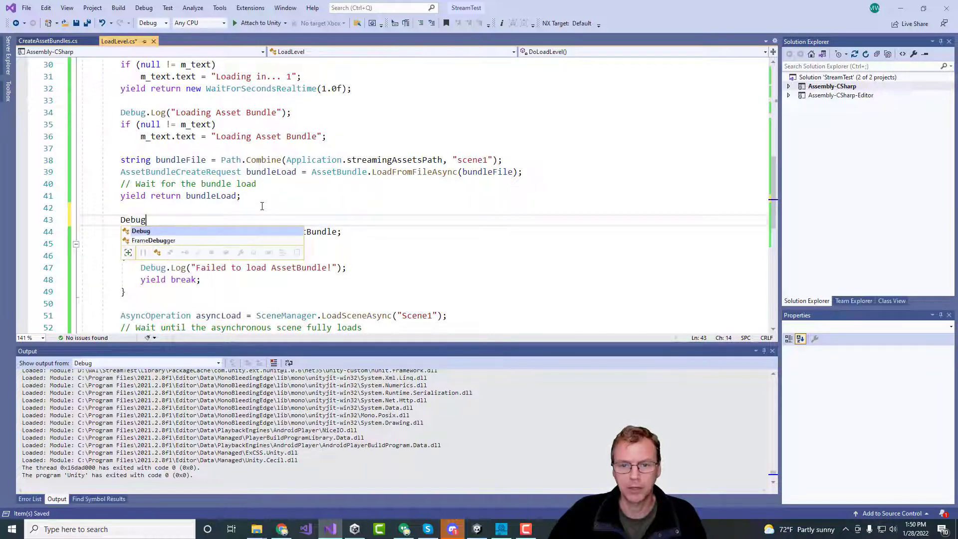
pyautogui.write('.Log("')
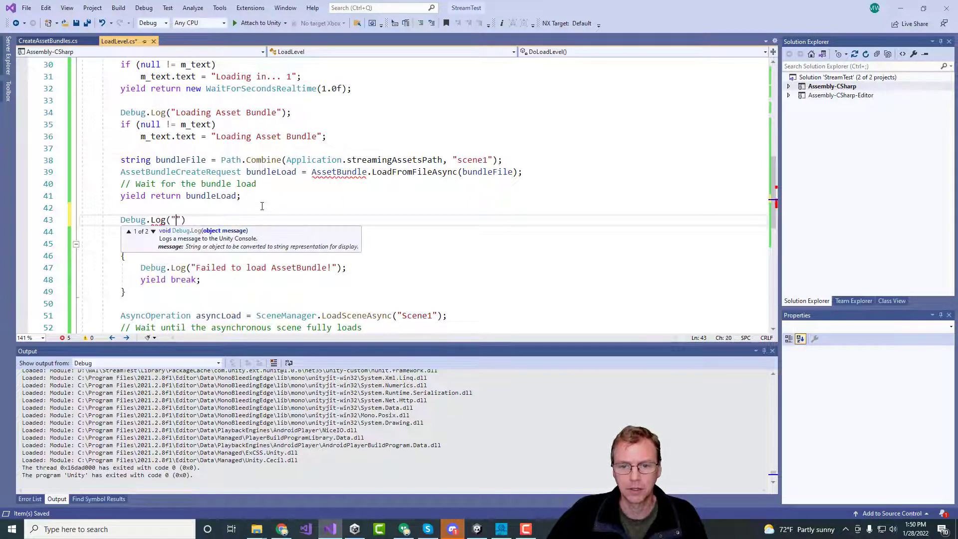
pyautogui.write('AssetBundle')
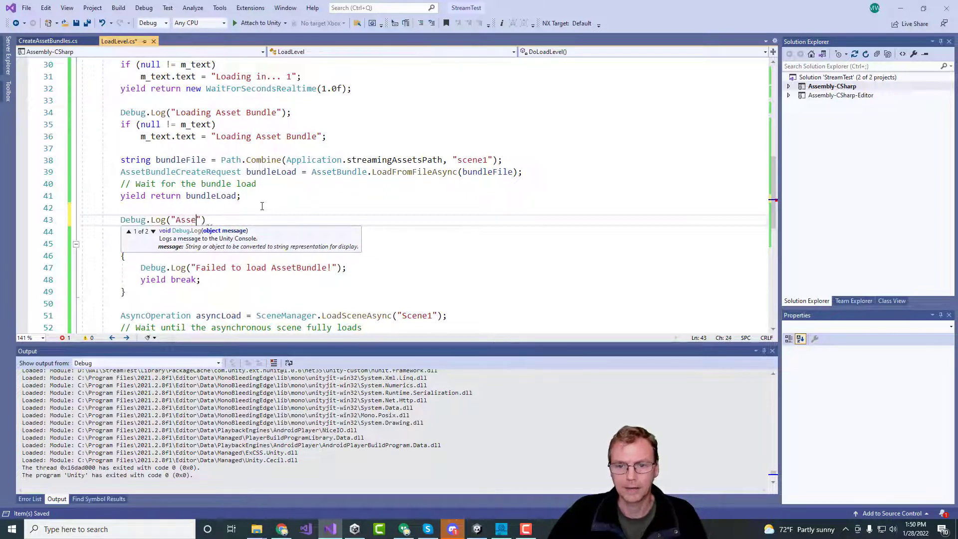
pyautogui.write(' Loaded')
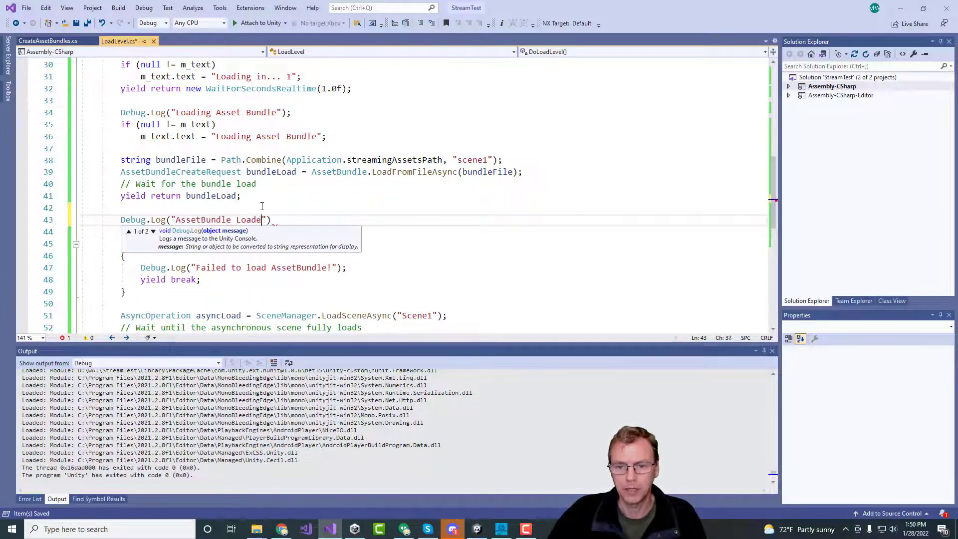
pyautogui.write('");')
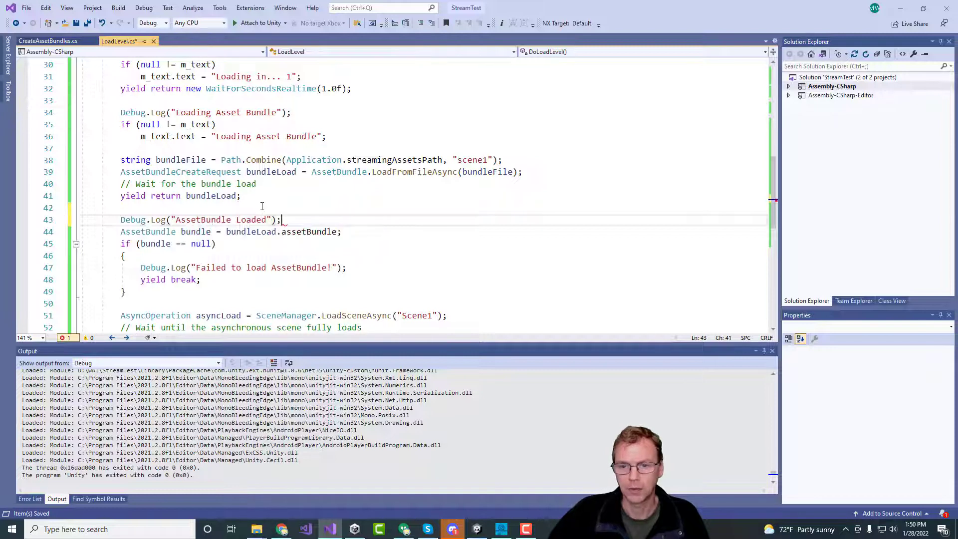
# Place the "AssetBundle Loaded" log line directly beneath yield return bundleLoad, fix its indentation, and leave a blank line after it
pyautogui.click(262, 205)
pyautogui.press('Delete')
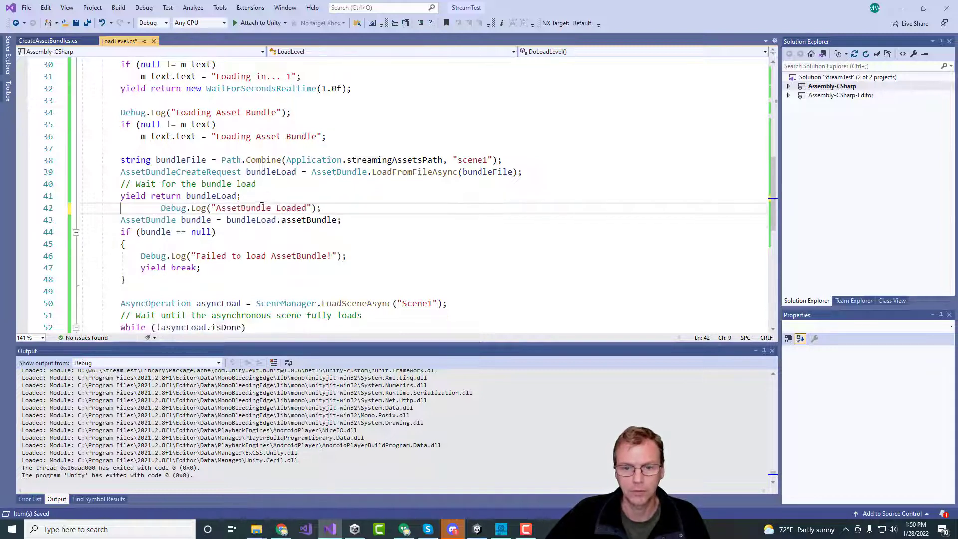
pyautogui.press('Delete')
pyautogui.press('Delete')
pyautogui.press('Delete')
pyautogui.press('Delete')
pyautogui.press('End')
pyautogui.press('Return')
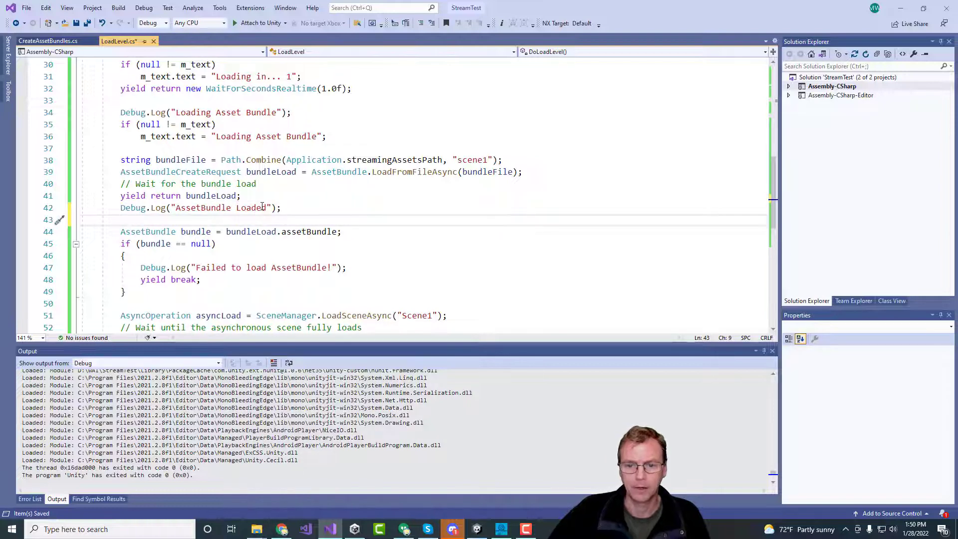
# Add Debug.Log("Attempting to create scene"); on a new line above the LoadSceneAsync call in DoLoadLevel and save the script
pyautogui.press('Down')
pyautogui.press('Down')
pyautogui.press('Down')
pyautogui.press('Down')
pyautogui.press('Down')
pyautogui.press('Down')
pyautogui.press('Down')
pyautogui.press('Return')
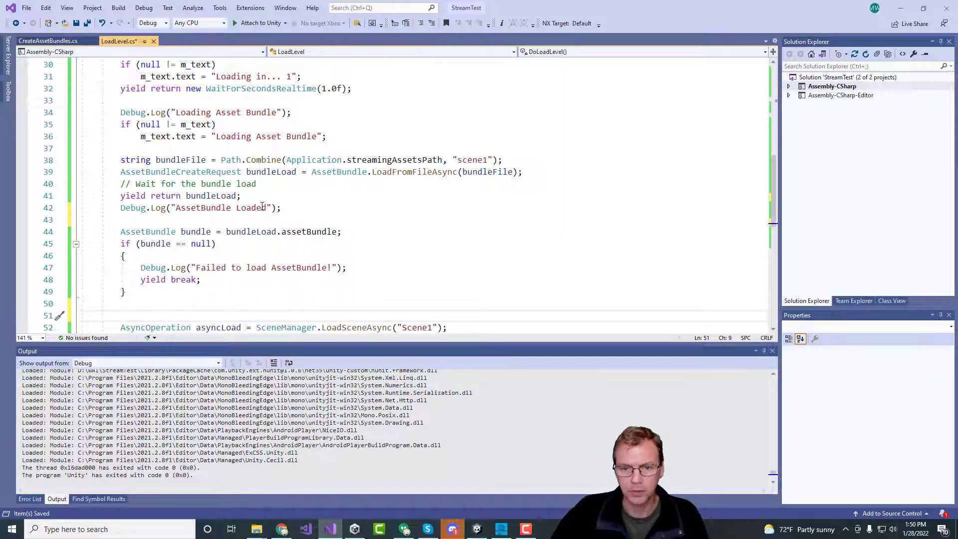
pyautogui.write('Debug.L')
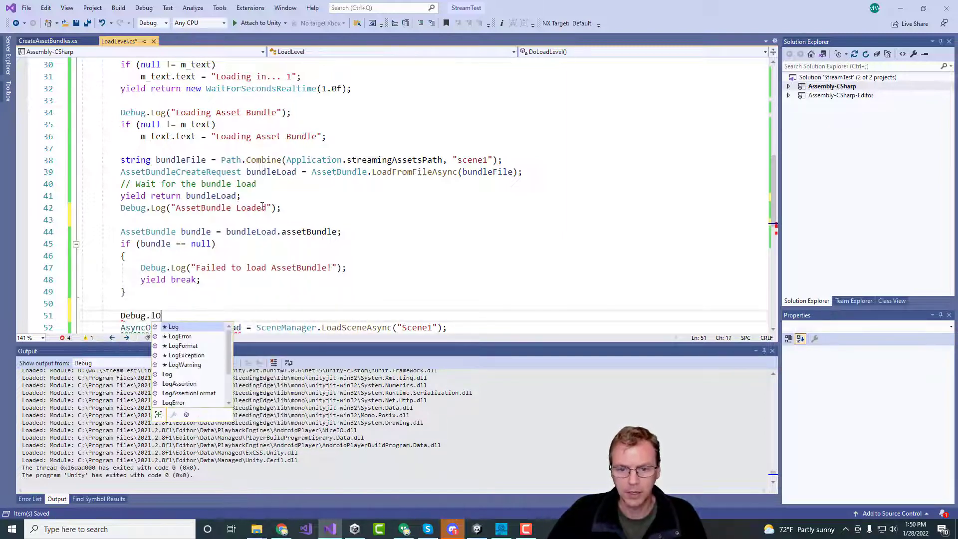
pyautogui.write('og("Attempt')
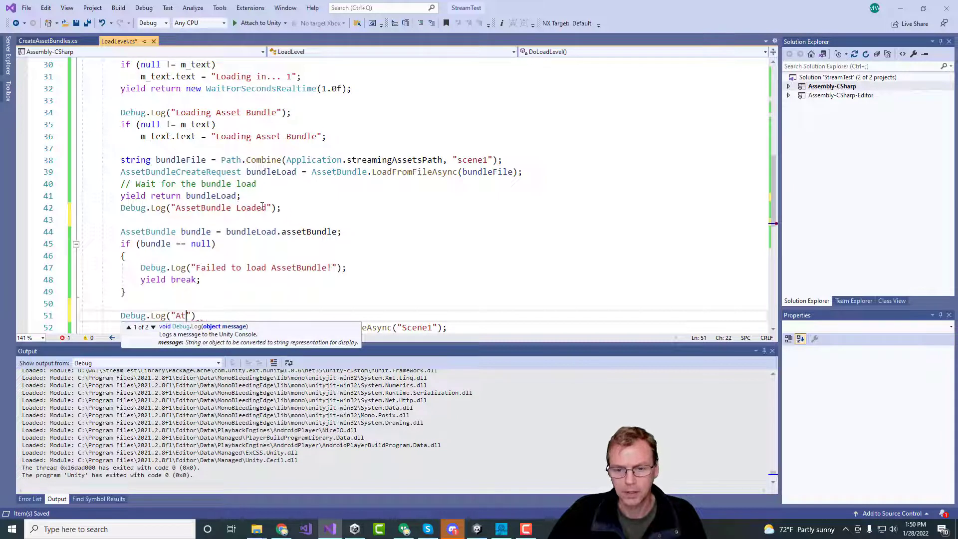
pyautogui.write('ed to')
pyautogui.press('BackSpace')
pyautogui.press('BackSpace')
pyautogui.press('BackSpace')
pyautogui.press('BackSpace')
pyautogui.press('BackSpace')
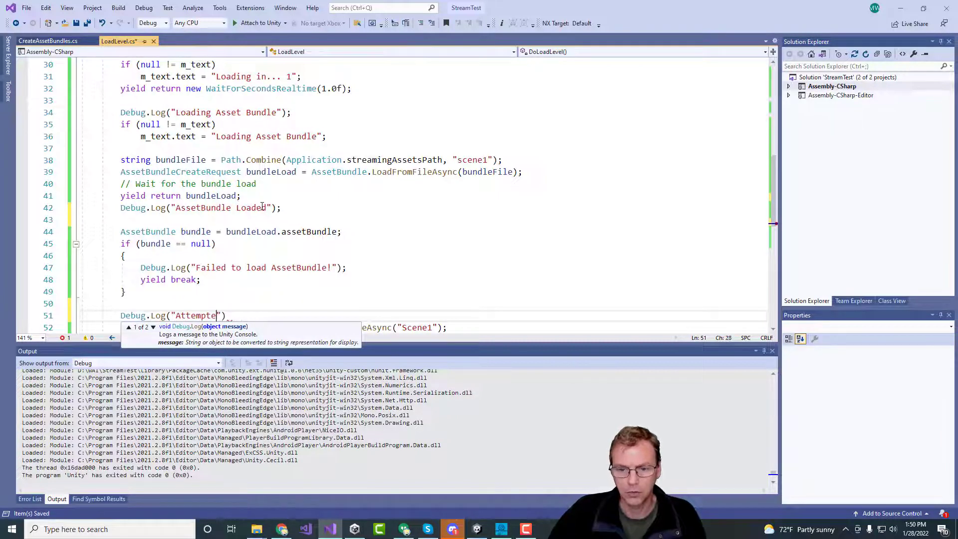
pyautogui.write('ing to create sce')
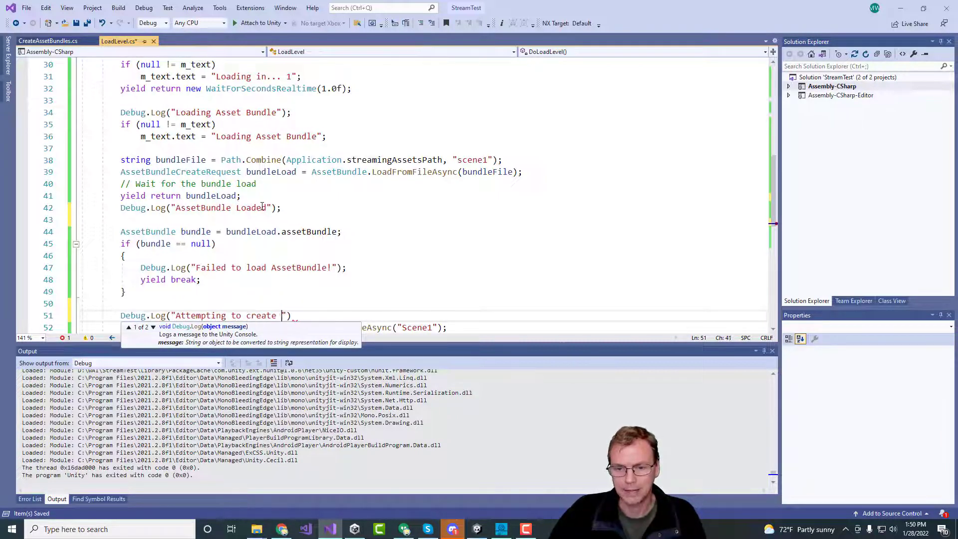
pyautogui.write('ne");')
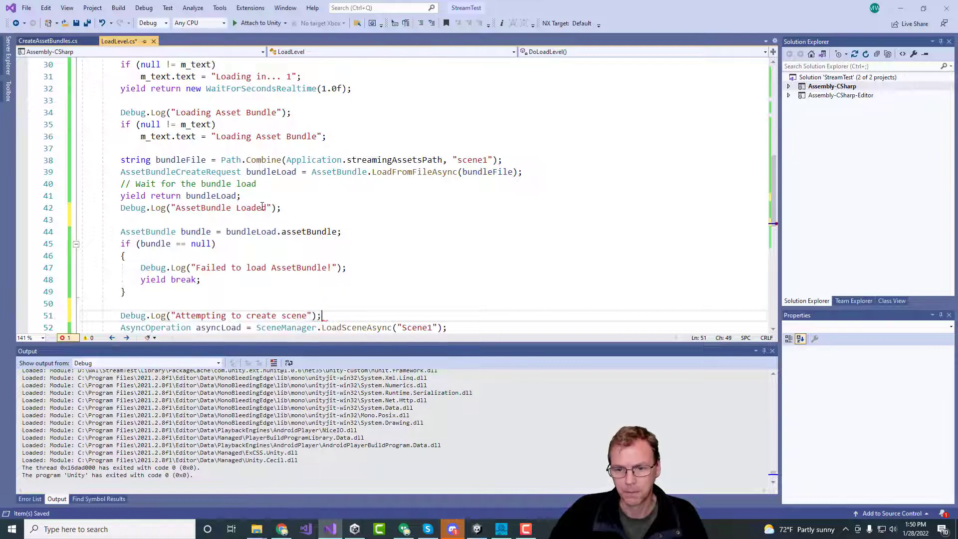
pyautogui.press('Up')
pyautogui.press('Up')
pyautogui.press('Up')
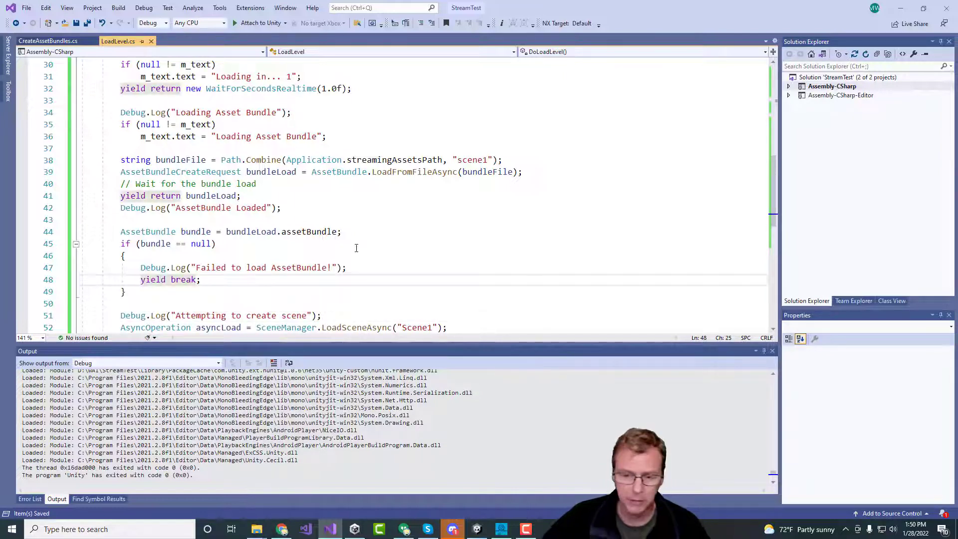
pyautogui.scroll(-2, 356, 248)
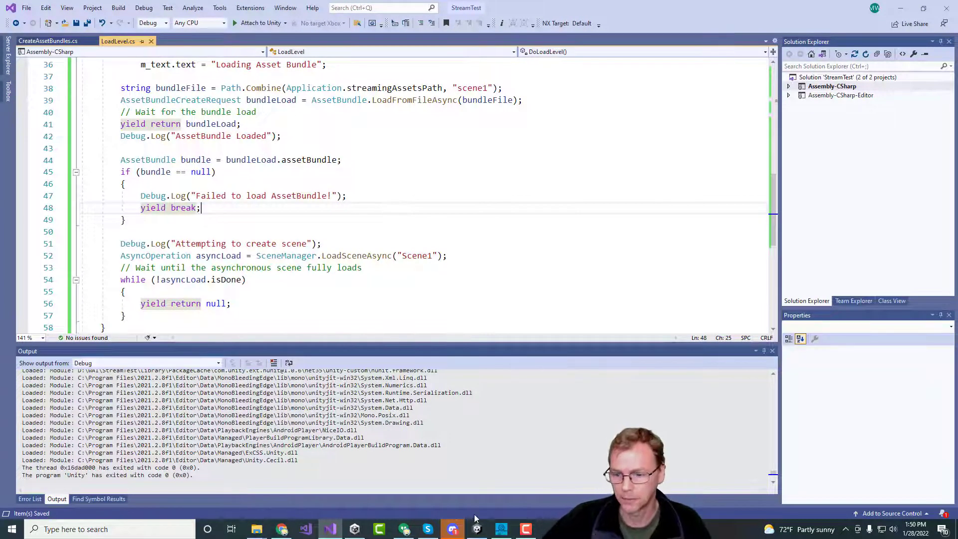
# Switch to Unity, close Build Settings, play the Loader scene to check its console messages, and stop playback
pyautogui.click(476, 528)
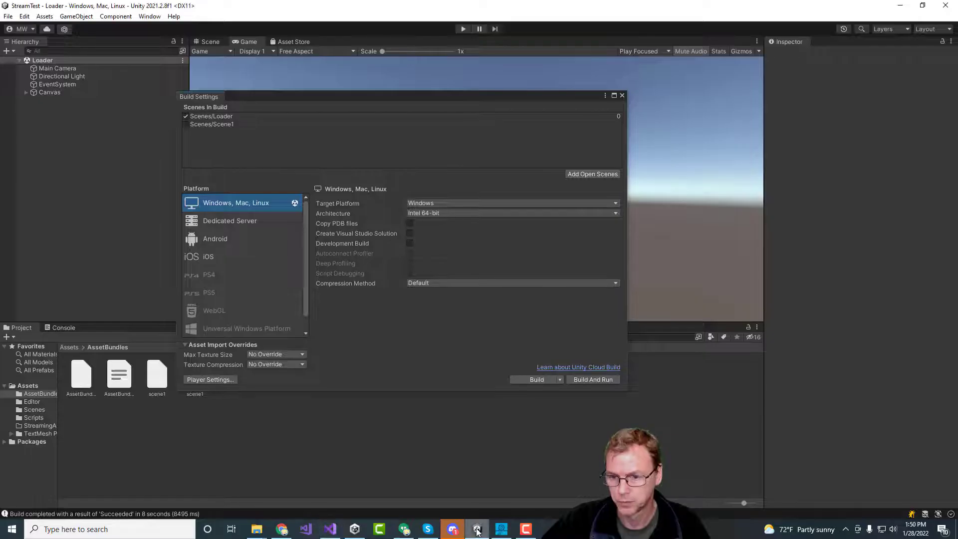
pyautogui.click(621, 96)
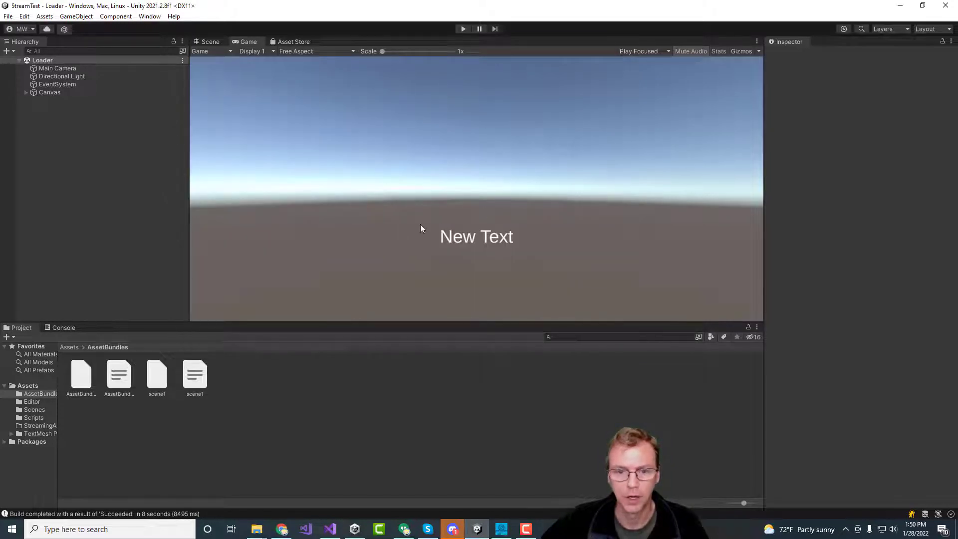
pyautogui.click(462, 29)
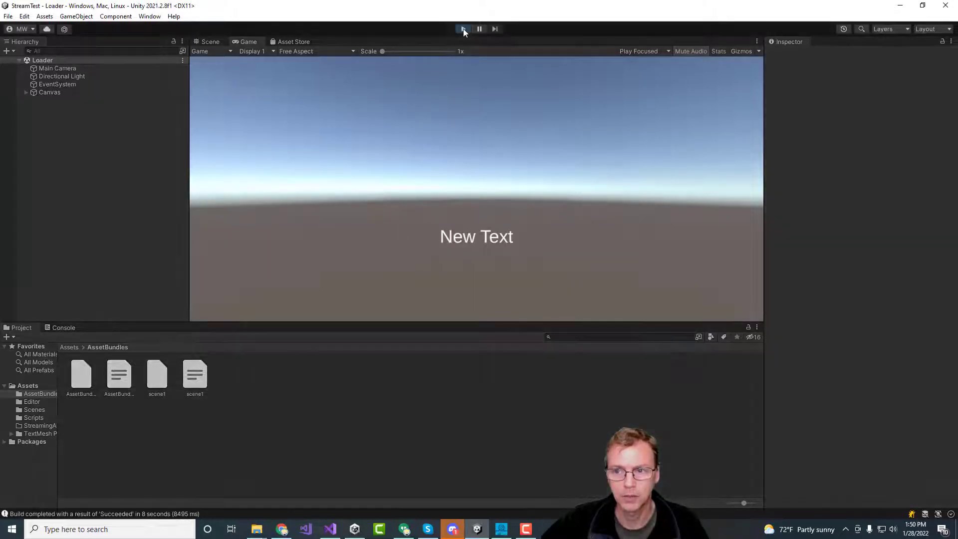
pyautogui.click(63, 328)
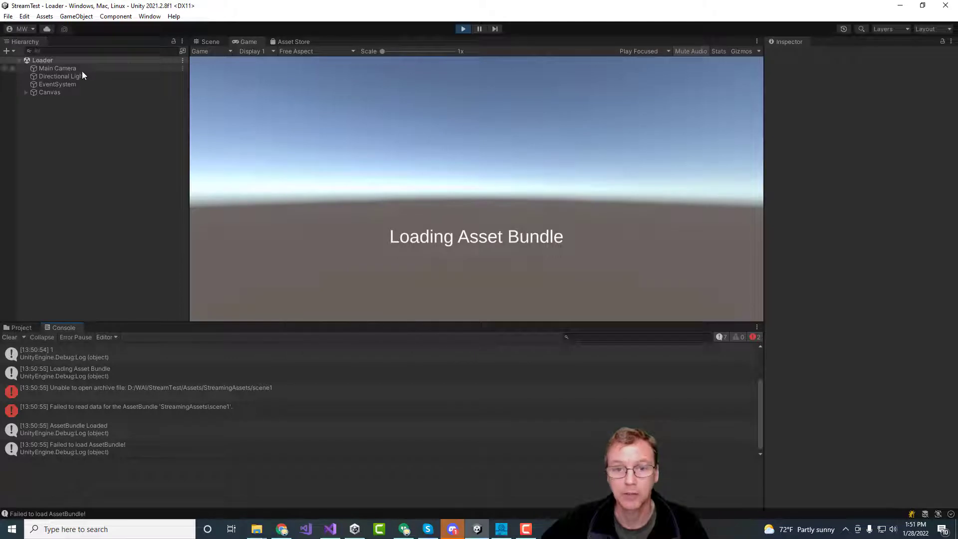
pyautogui.click(463, 31)
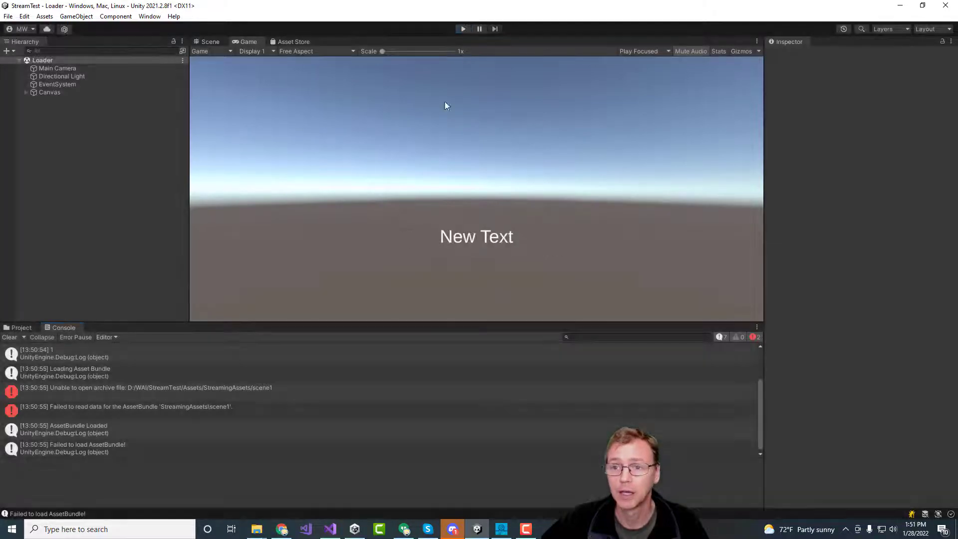
# Move the scene1 bundle file from Assets/AssetBundles into the Assets/StreamingAssets folder using File Explorer
pyautogui.click(21, 327)
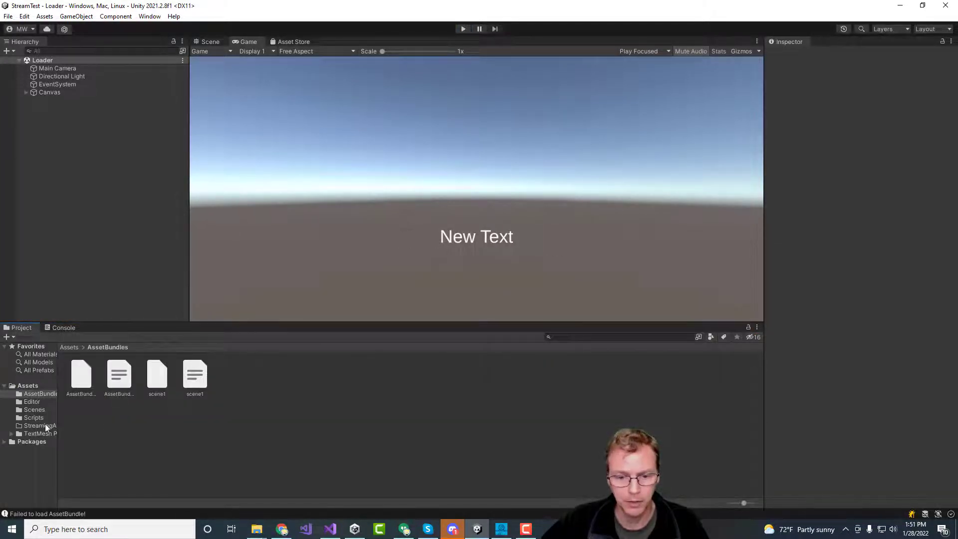
pyautogui.moveTo(165, 382); pyautogui.dragTo(43, 427)
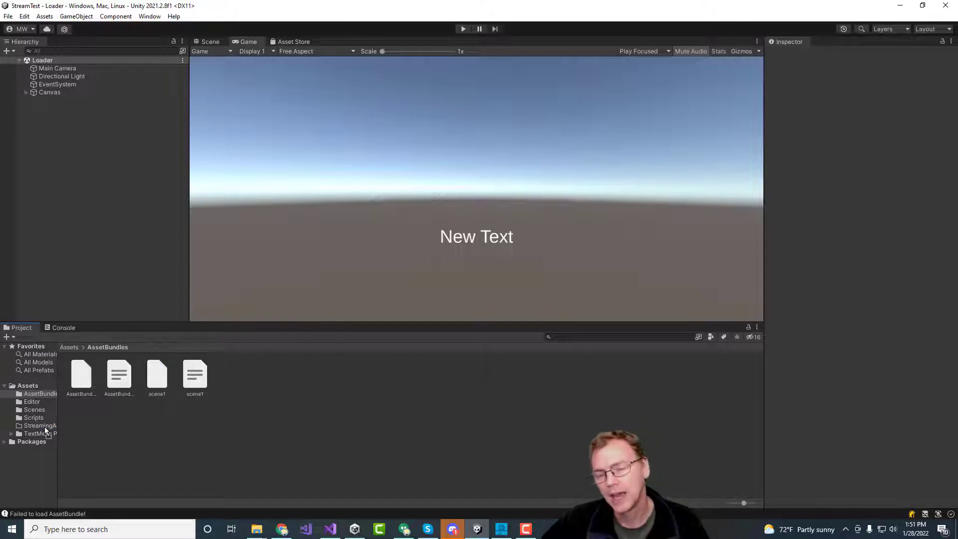
pyautogui.rightClick(156, 374)
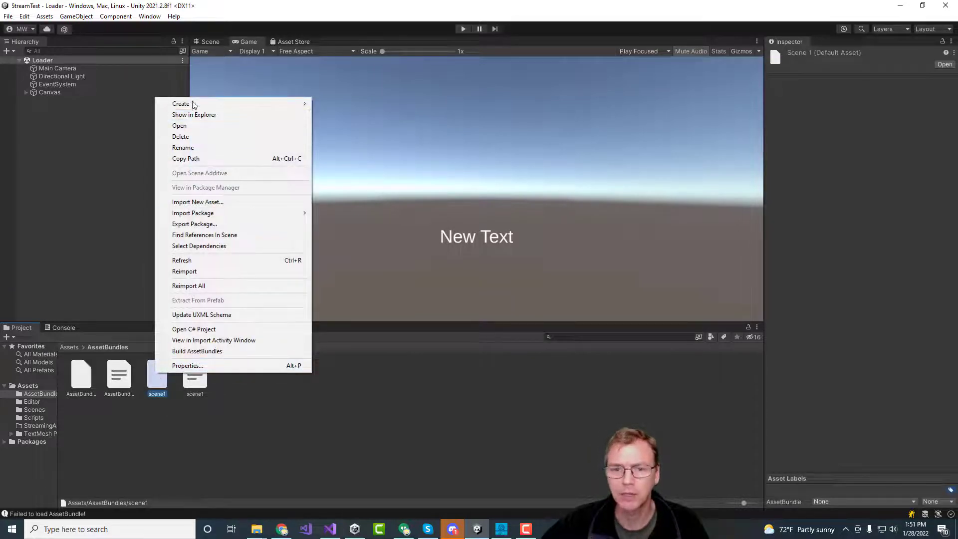
pyautogui.click(193, 114)
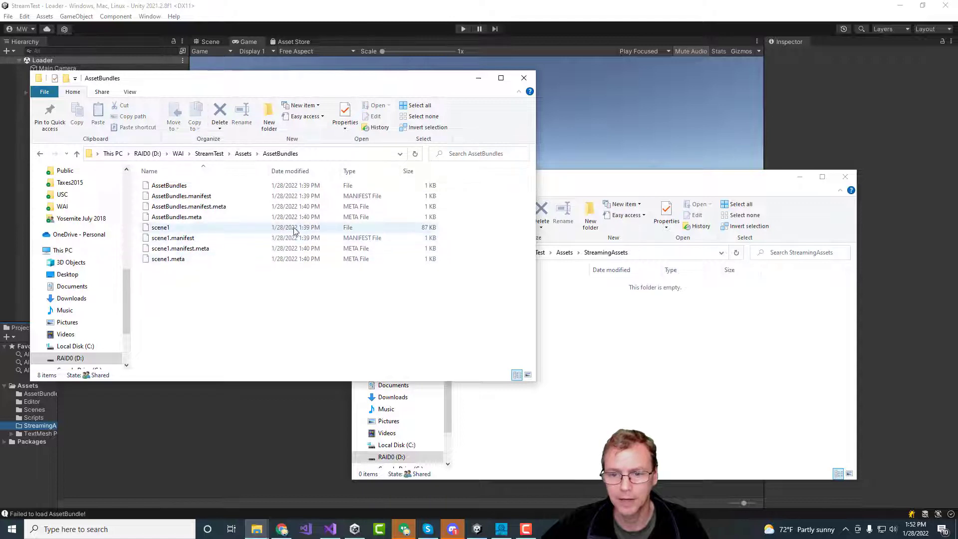
pyautogui.moveTo(162, 230); pyautogui.dragTo(648, 350)
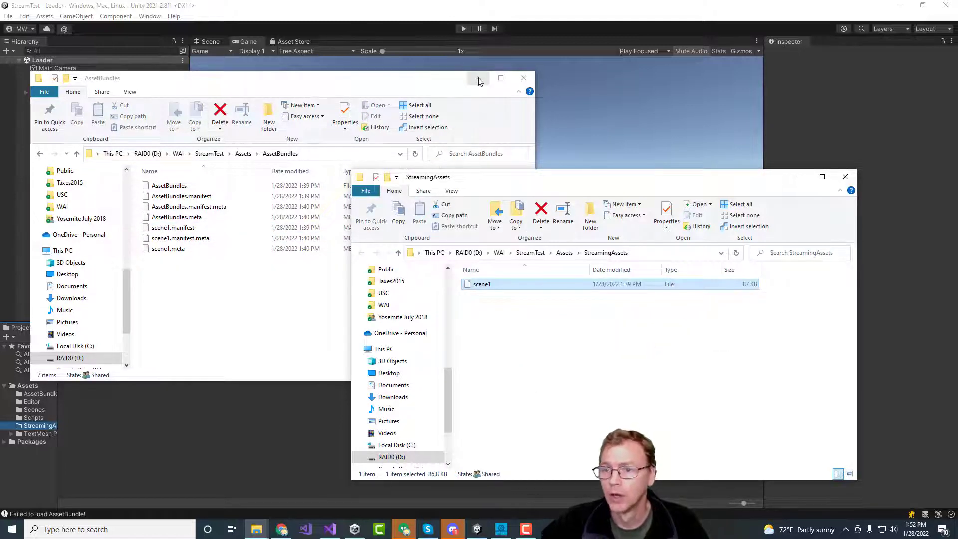
# Return to Unity, run the Loader scene with the bundle in StreamingAssets, review the console log, and stop playback
pyautogui.click(463, 22)
pyautogui.click(462, 27)
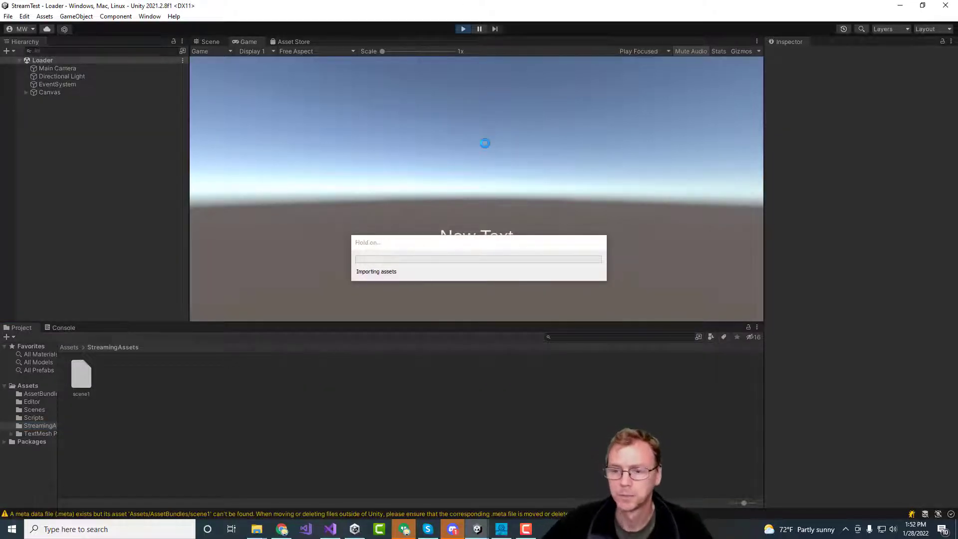
pyautogui.click(62, 327)
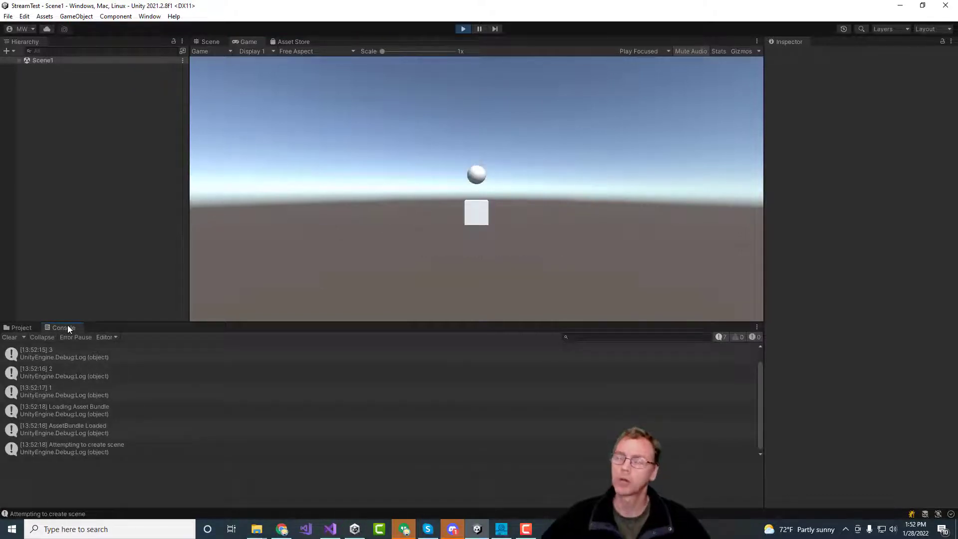
pyautogui.click(463, 29)
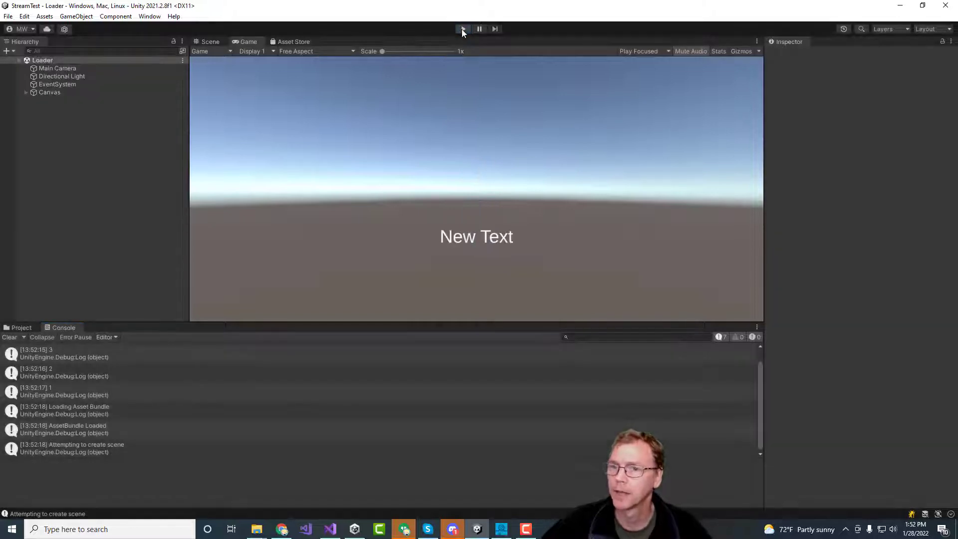
# Switch to Visual Studio, wrap the asset bundle loading block of DoLoadLevel in #if false and #endif, and save LoadLevel.cs
pyautogui.click(327, 531)
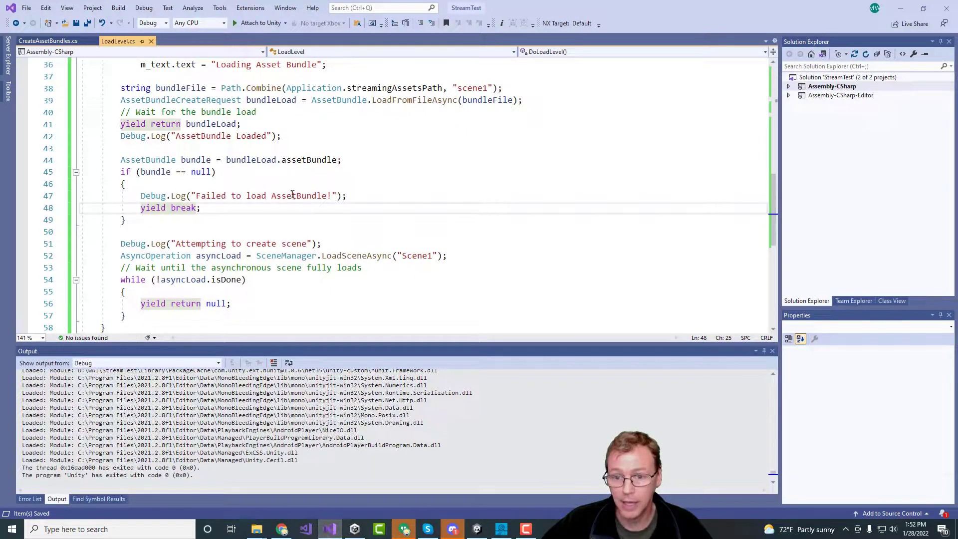
pyautogui.scroll(2, 201, 214)
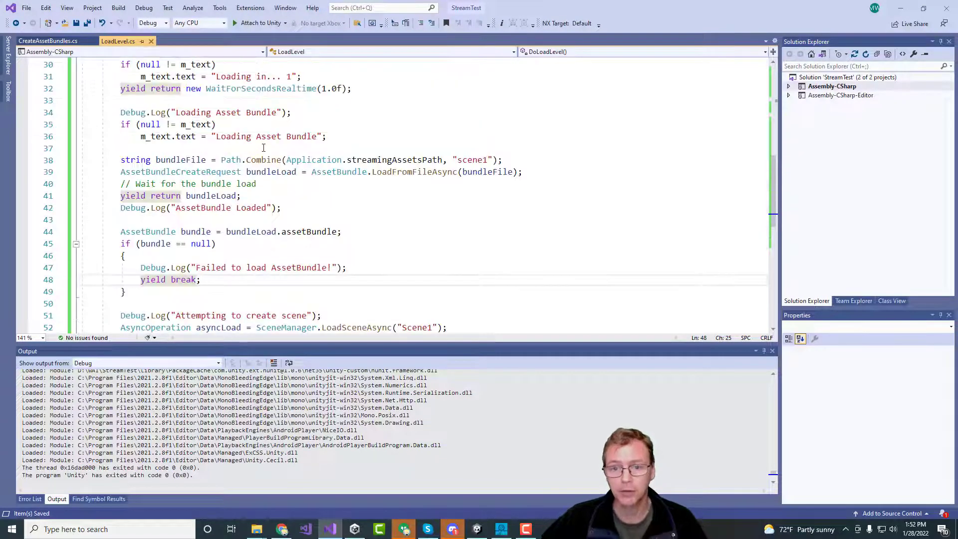
pyautogui.click(391, 150)
pyautogui.press('Up')
pyautogui.press('Up')
pyautogui.press('Up')
pyautogui.press('Up')
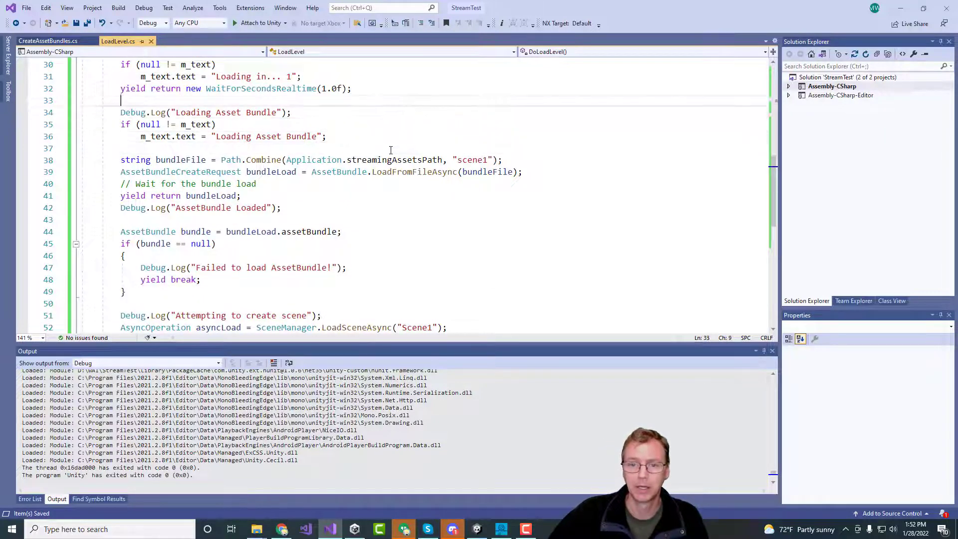
pyautogui.press('Return')
pyautogui.write('#if false')
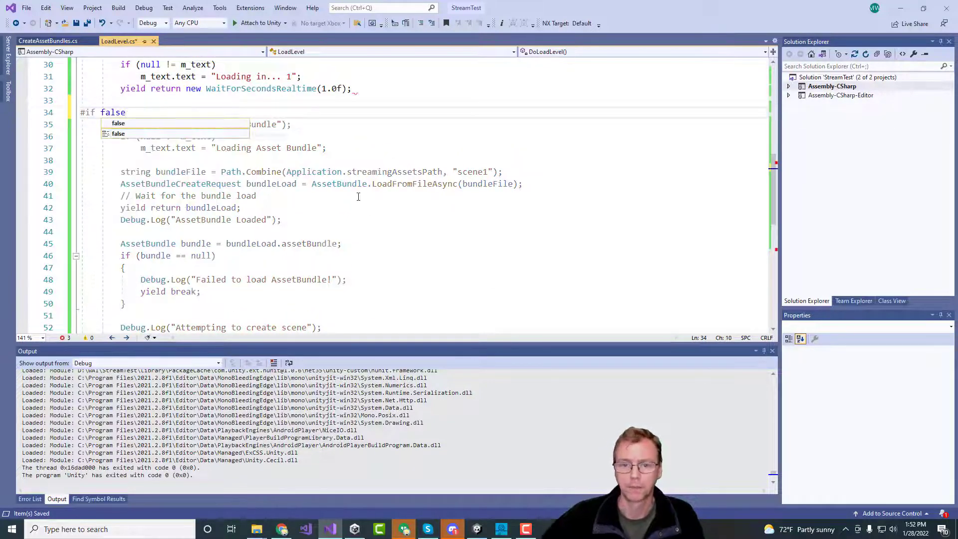
pyautogui.click(162, 310)
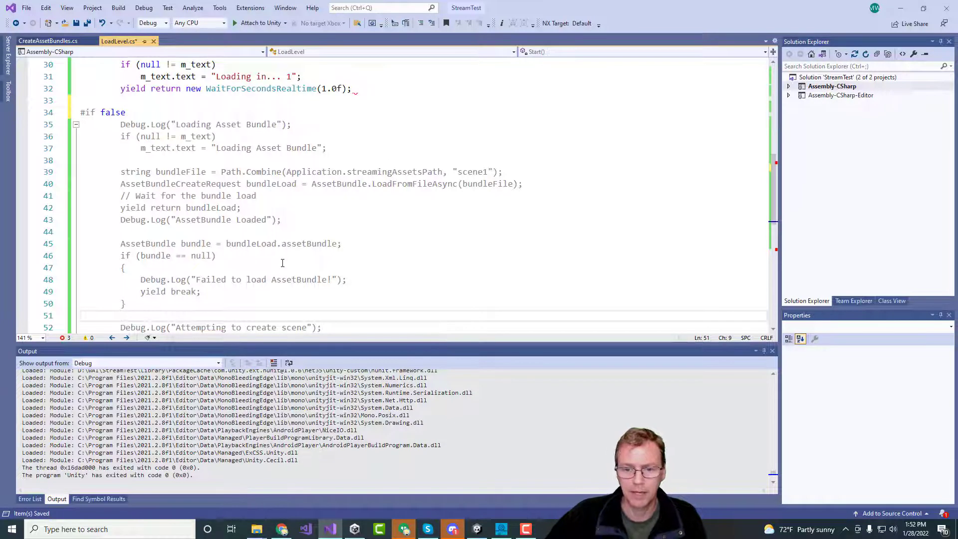
pyautogui.hotkey('ctrl', 'Return')
pyautogui.write('#endif')
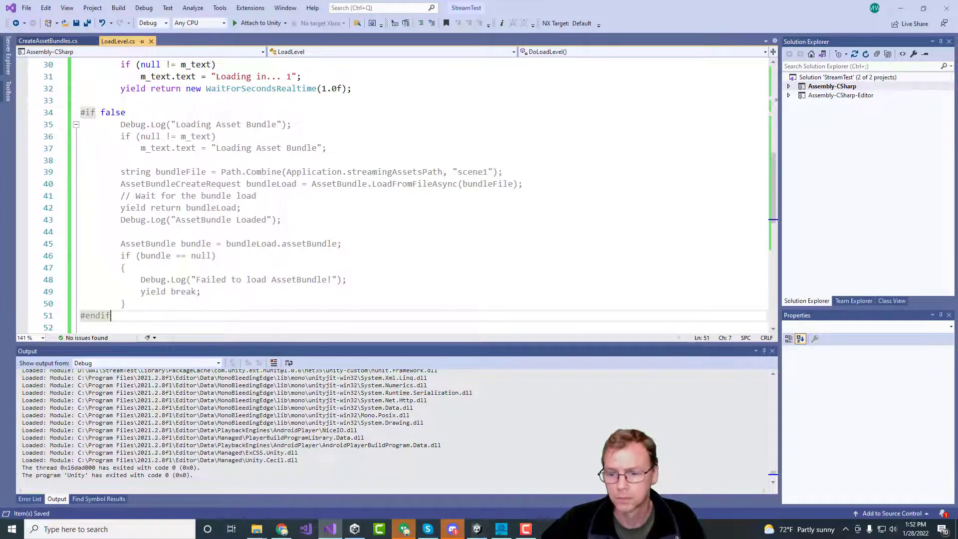
# Switch to Unity, let the scripts reload, and play the Loader scene with the bundle loading code disabled
pyautogui.click(476, 529)
pyautogui.click(509, 501)
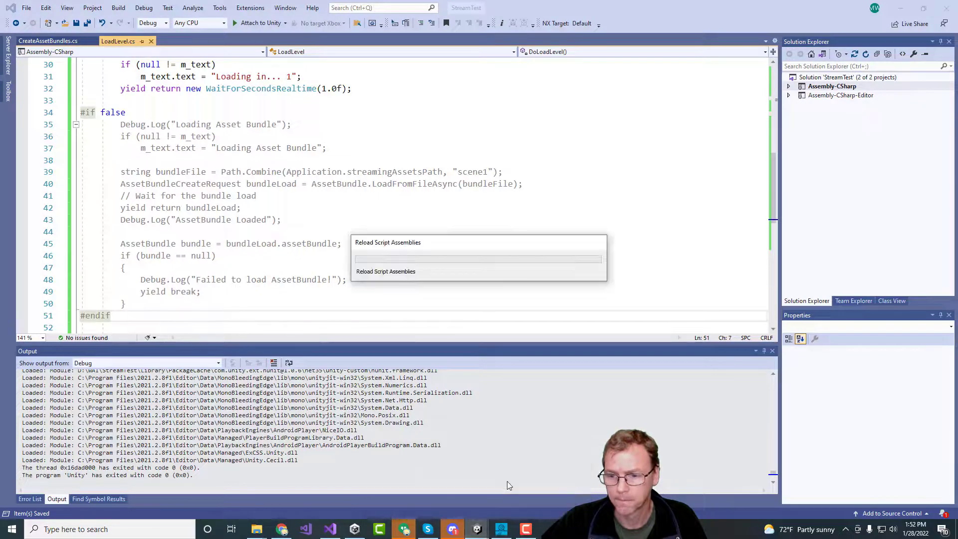
pyautogui.click(438, 495)
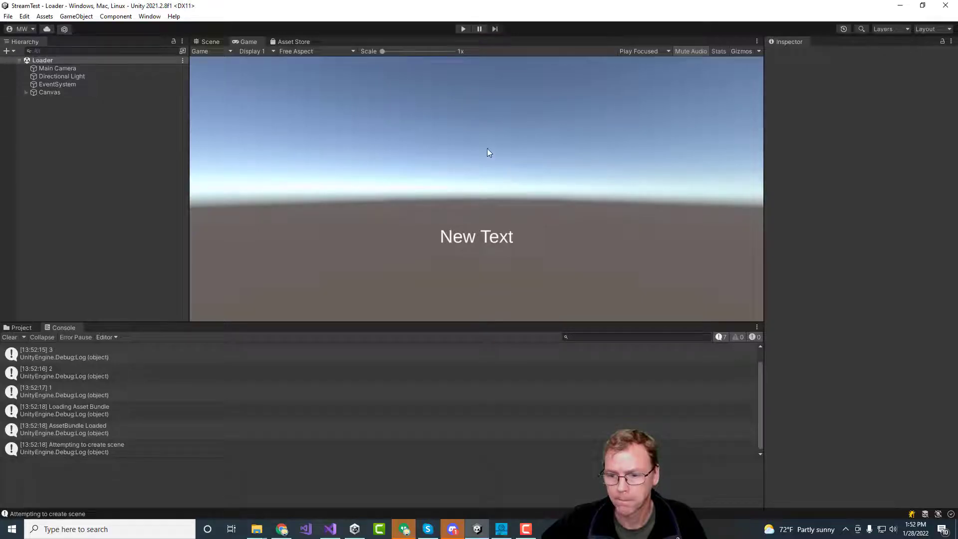
pyautogui.click(463, 29)
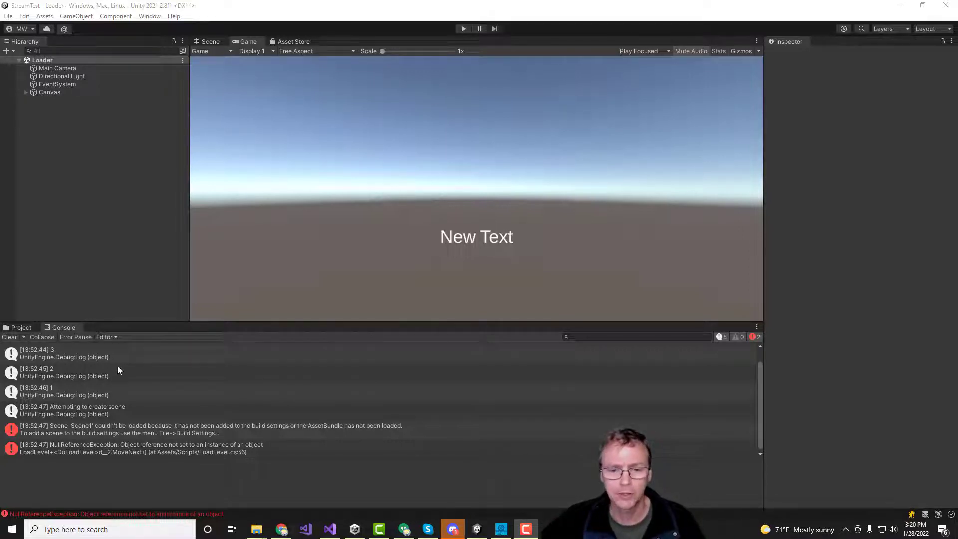
# Switch from Unity to File Explorer, bring up the StreamTest_Data window, and open the RAID0 (D:) drive
pyautogui.click(24, 327)
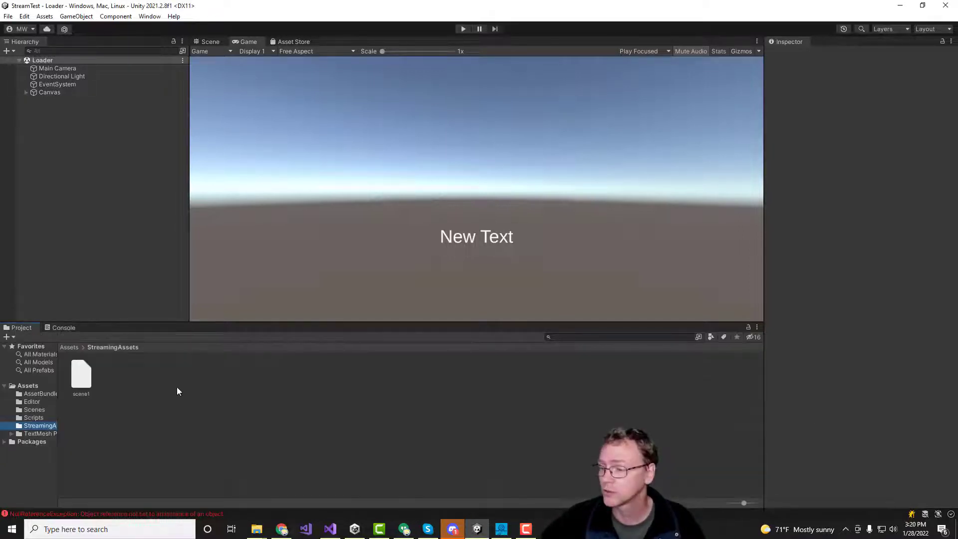
pyautogui.click(257, 530)
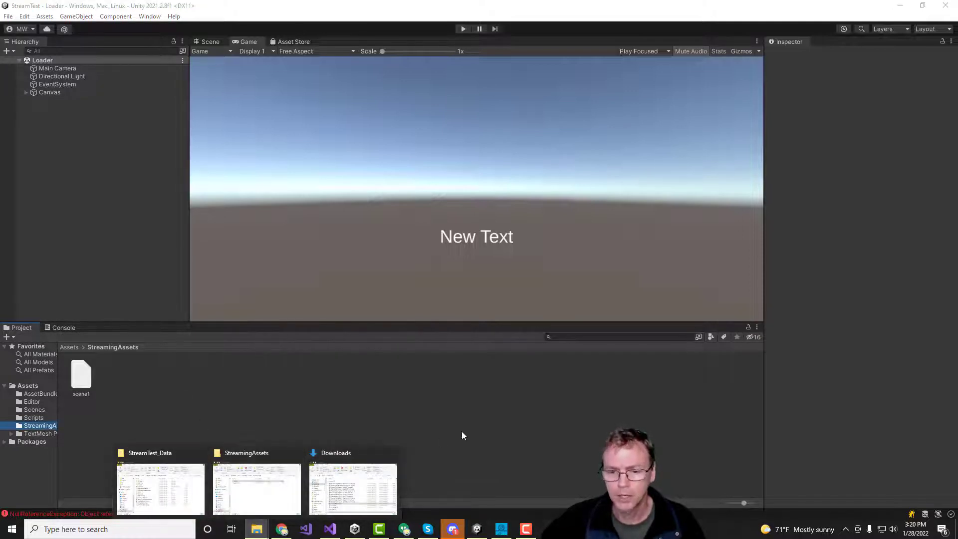
pyautogui.moveTo(149, 458)
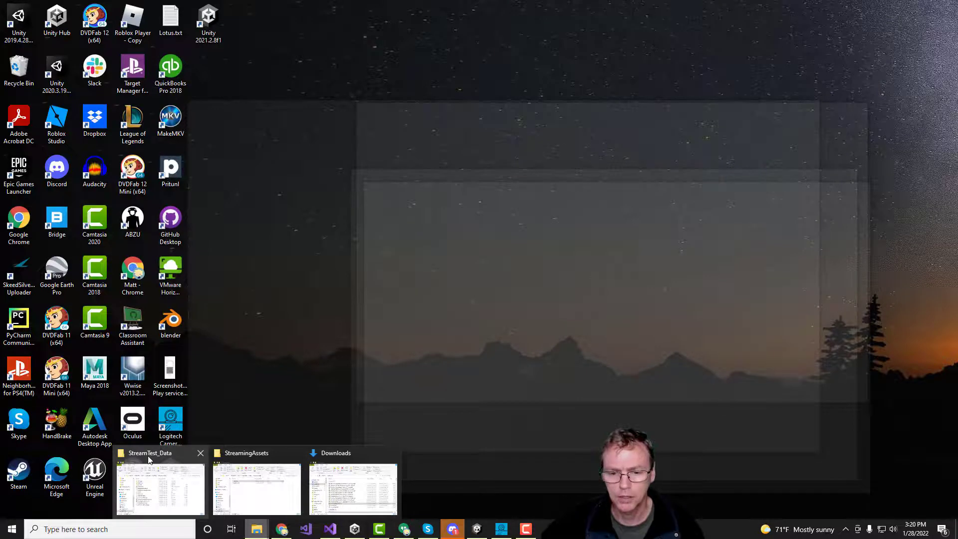
pyautogui.click(554, 198)
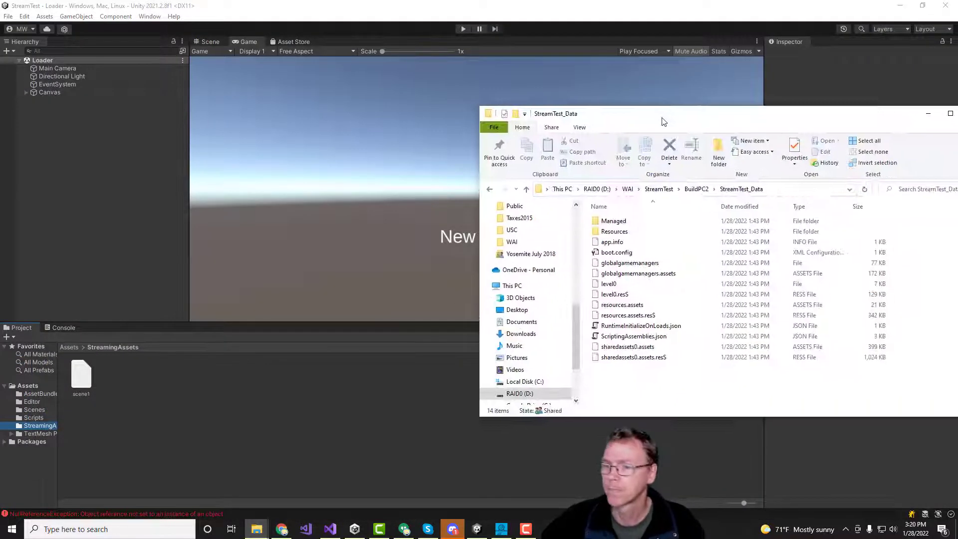
pyautogui.moveTo(659, 114); pyautogui.dragTo(535, 110)
pyautogui.click(406, 393)
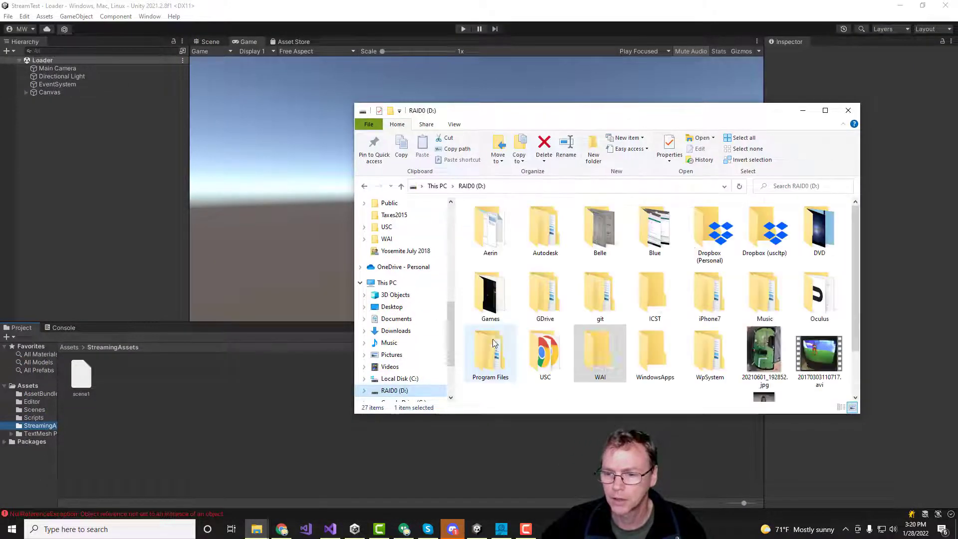
# Browse to USC/ITP-485/itp485-20213-solution/Lab11_Bloom/Assets/Textures on the D: drive
pyautogui.doubleClick(545, 353)
pyautogui.doubleClick(497, 344)
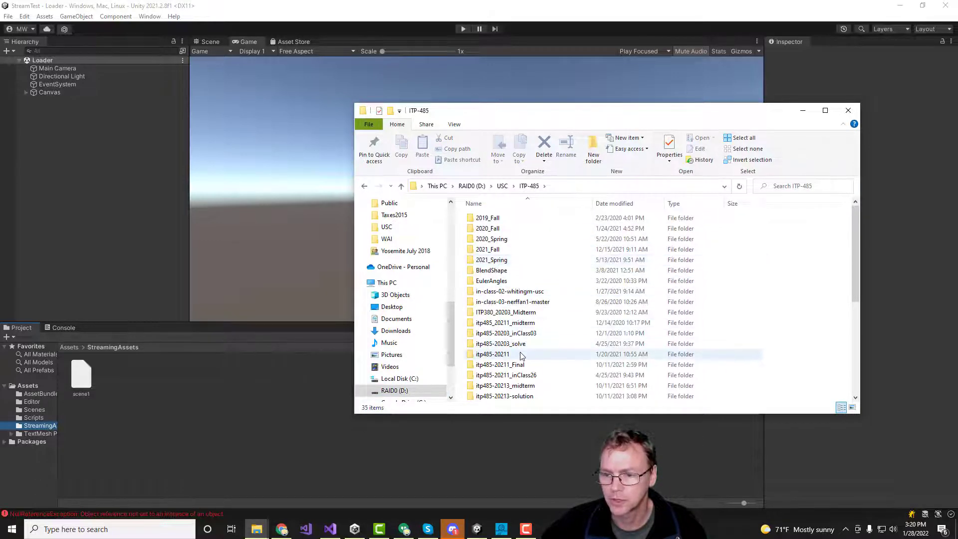
pyautogui.scroll(-3, 548, 350)
pyautogui.doubleClick(572, 303)
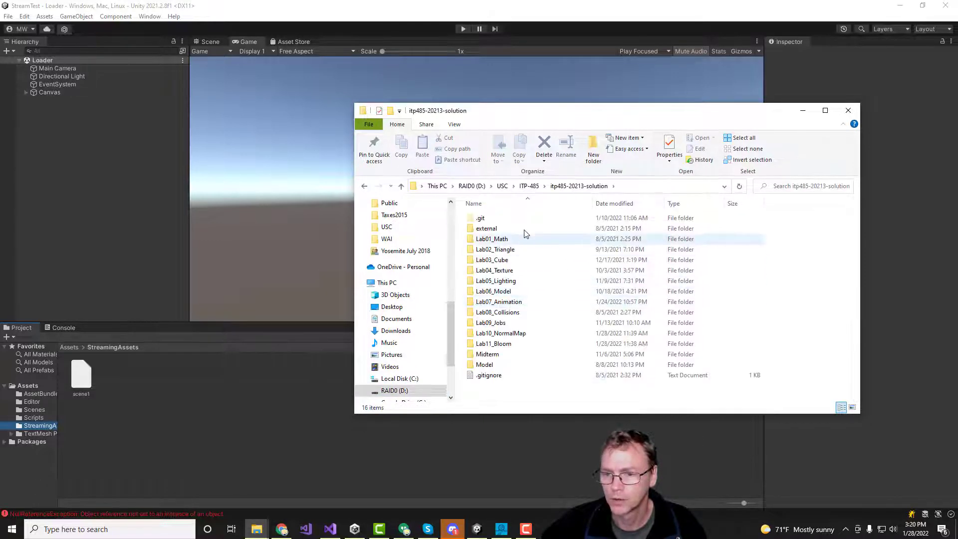
pyautogui.doubleClick(529, 343)
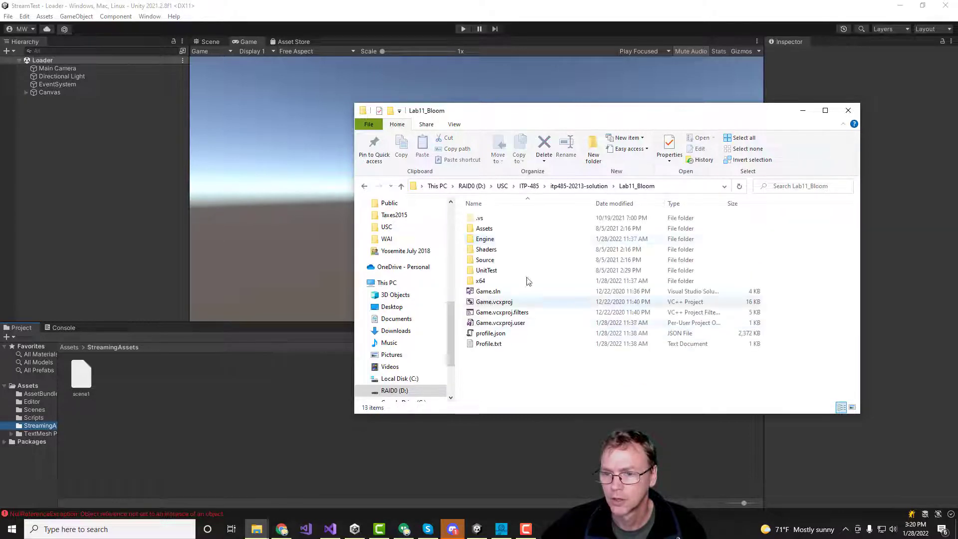
pyautogui.doubleClick(482, 229)
pyautogui.click(488, 260)
pyautogui.doubleClick(488, 261)
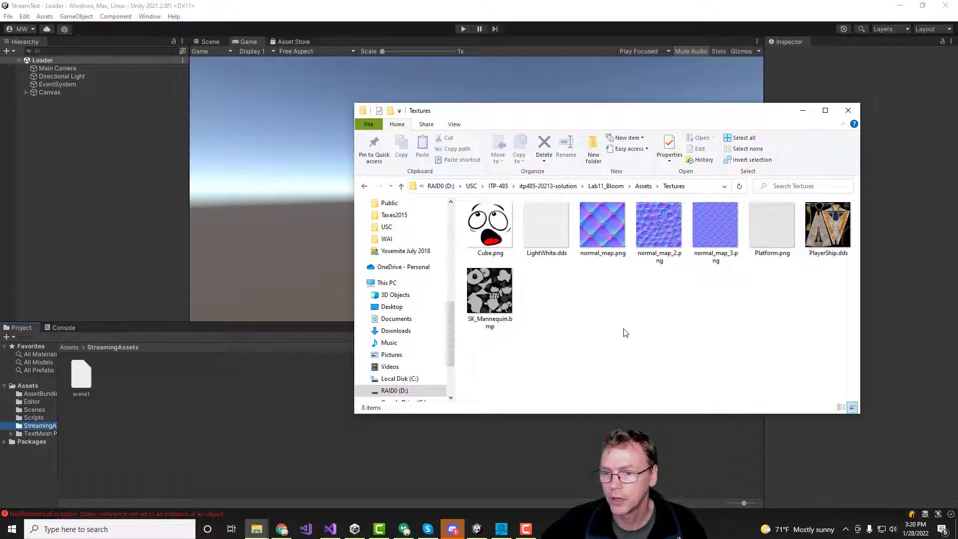
# Import normal_map.png from the Textures folder into a new Scene1Assets folder in the Unity project
pyautogui.click(488, 216)
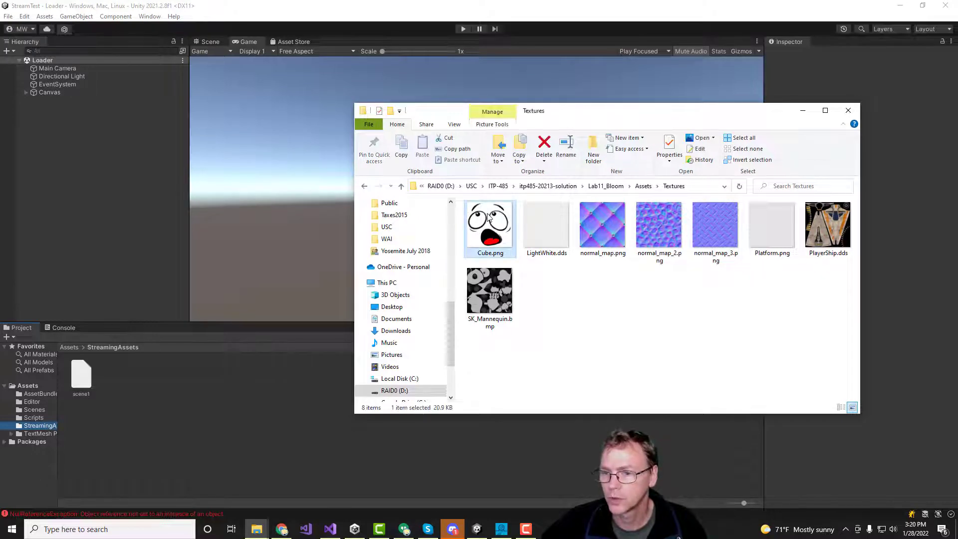
pyautogui.click(613, 231)
pyautogui.moveTo(256, 528)
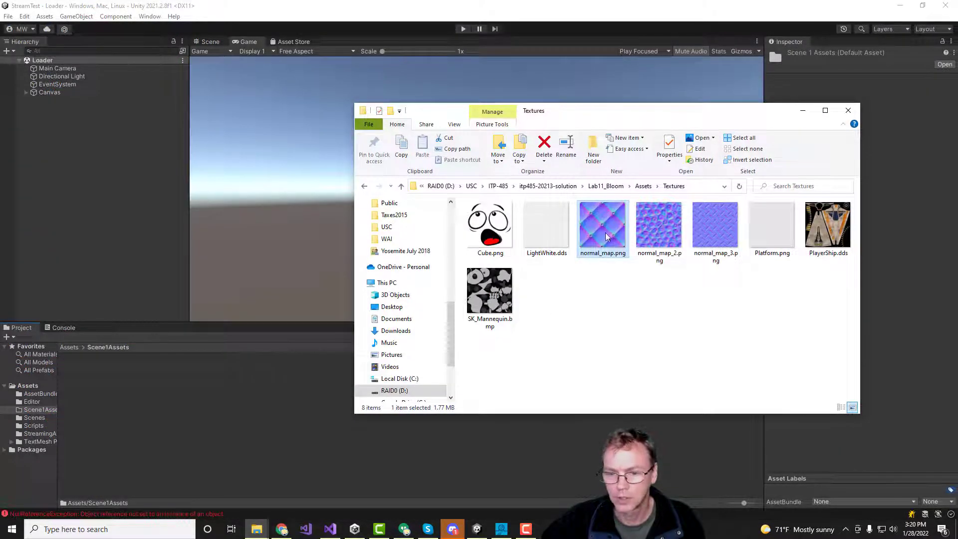
pyautogui.moveTo(605, 233); pyautogui.dragTo(115, 416)
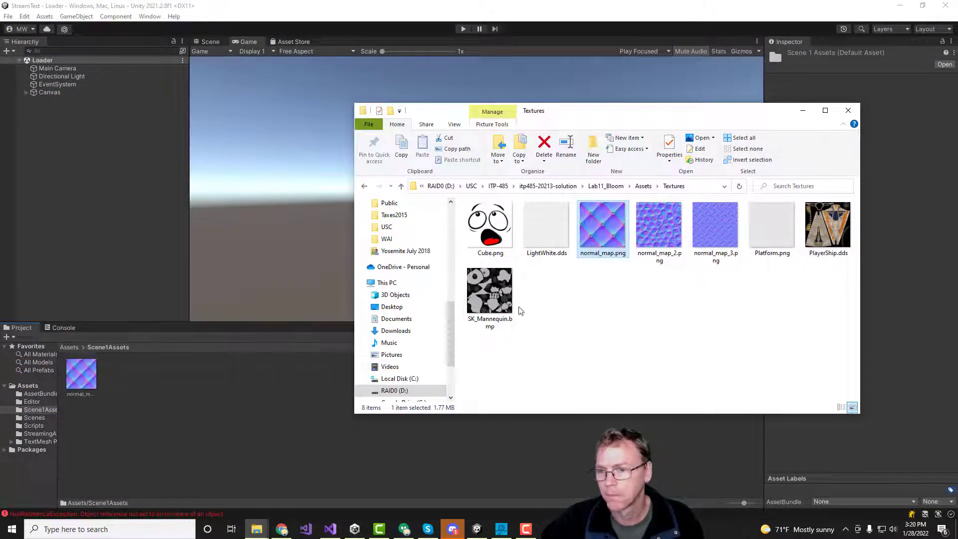
# Find Game.mp3 in Dropbox under JoustBlaster/TBE_180507/Content/Audio/Music and import it into the Scene1Assets folder
pyautogui.click(477, 186)
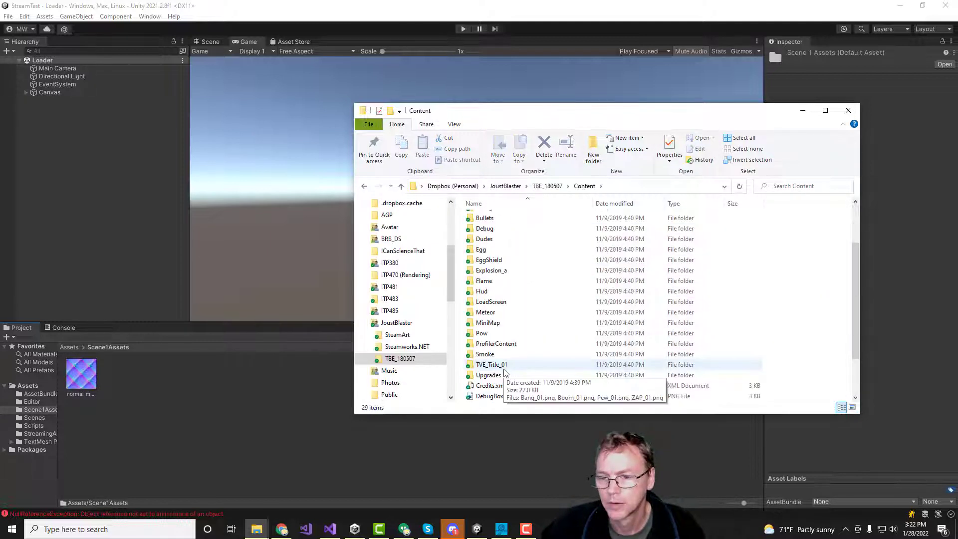
pyautogui.scroll(-2, 504, 371)
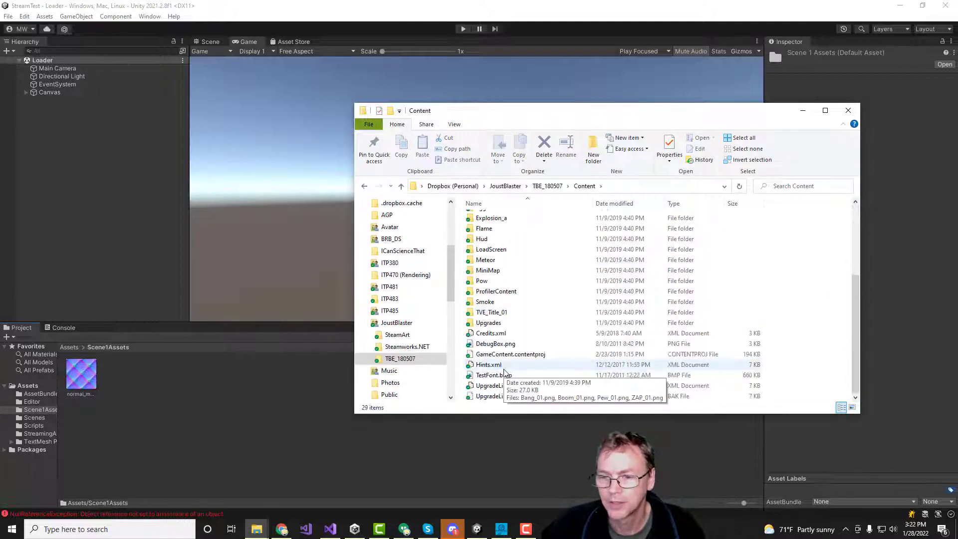
pyautogui.scroll(1, 504, 369)
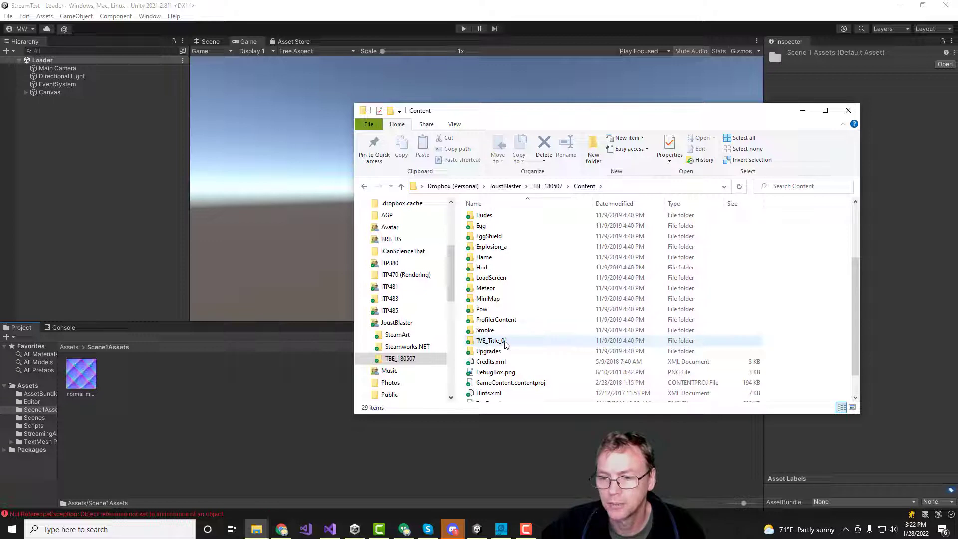
pyautogui.scroll(3, 508, 312)
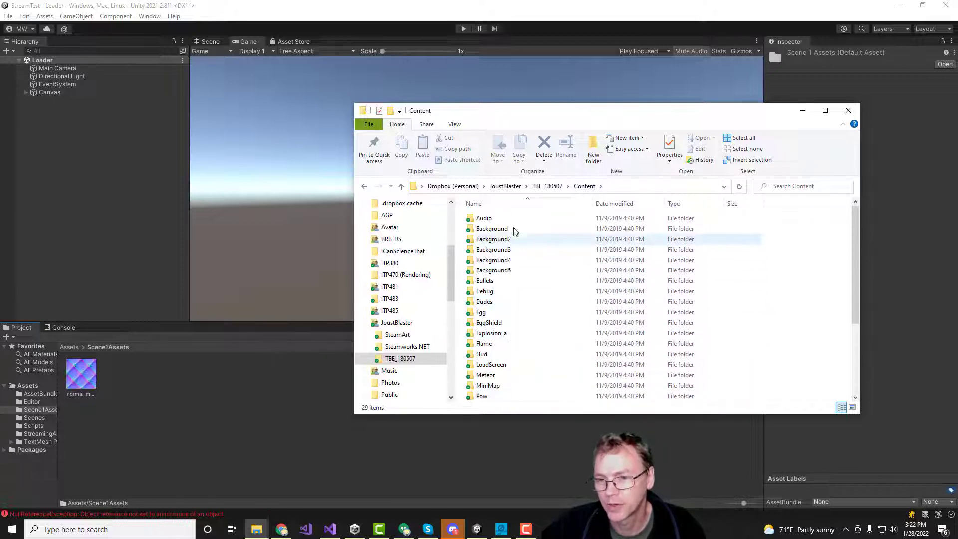
pyautogui.doubleClick(505, 220)
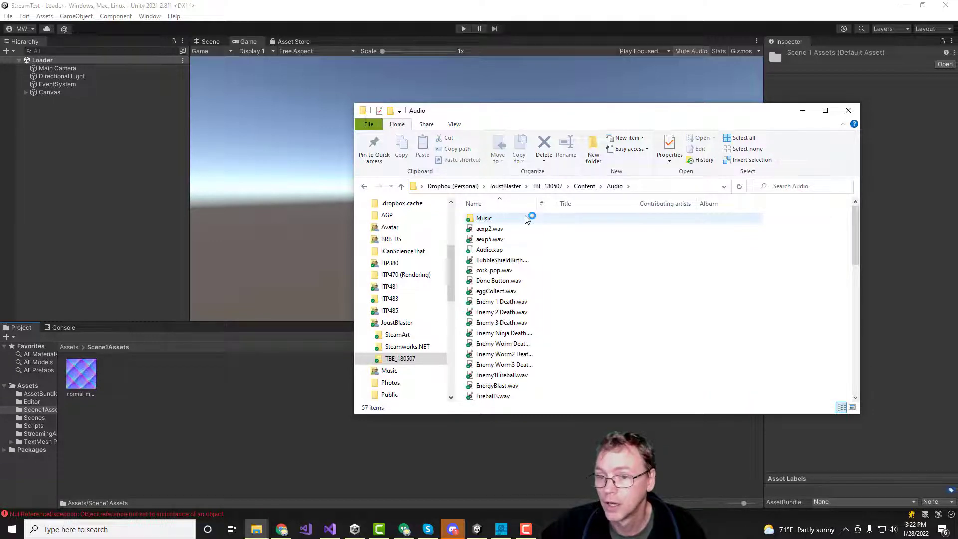
pyautogui.doubleClick(558, 219)
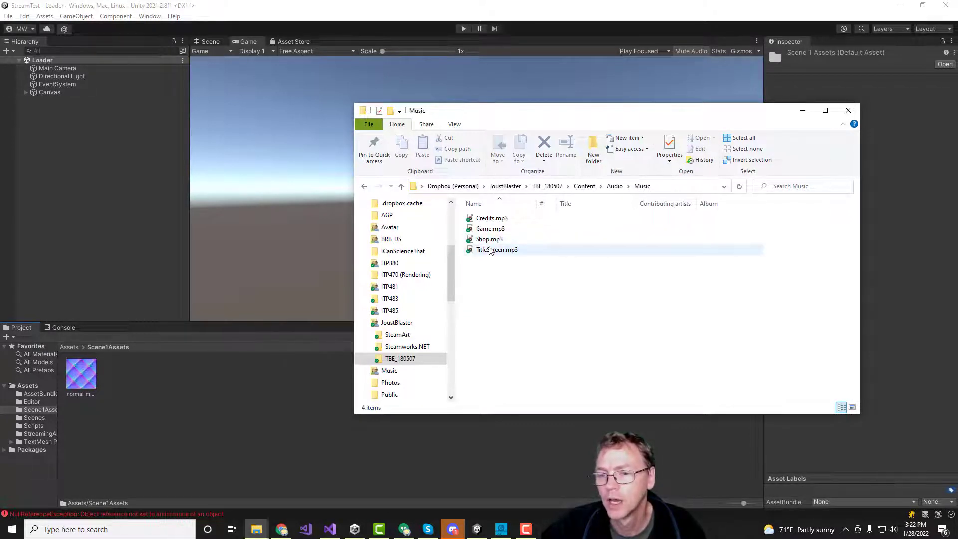
pyautogui.click(494, 233)
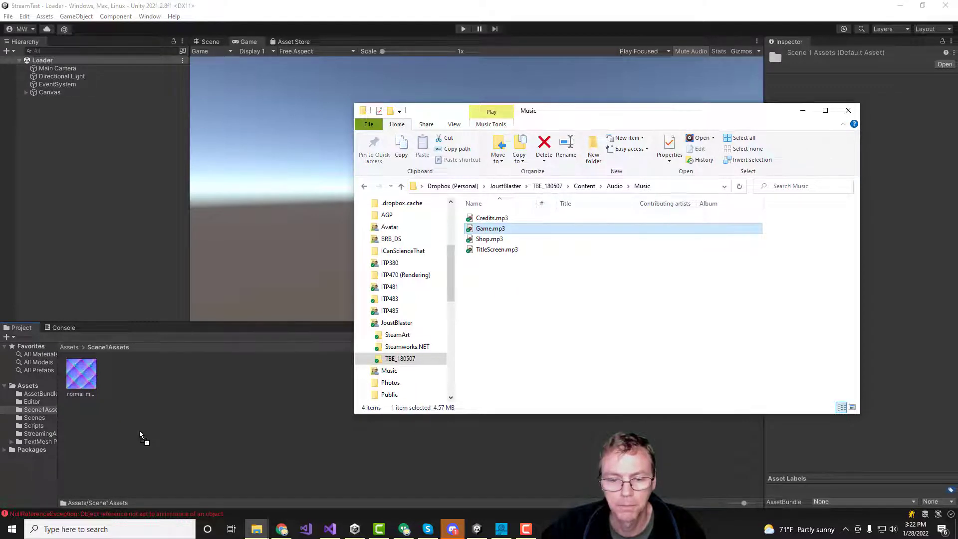
pyautogui.moveTo(140, 434); pyautogui.dragTo(141, 438)
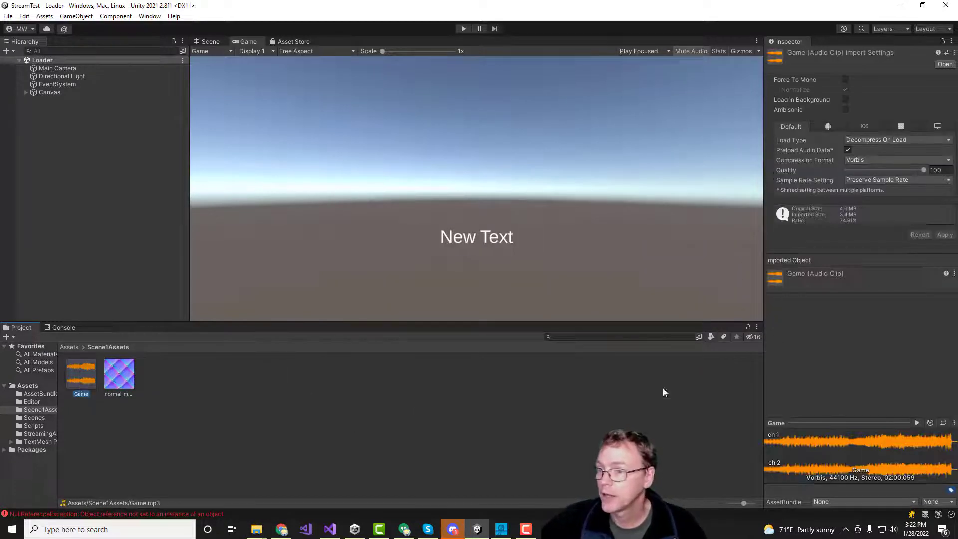
# Check the Game audio clip's compression options and set its load type to Streaming
pyautogui.click(863, 160)
pyautogui.click(846, 161)
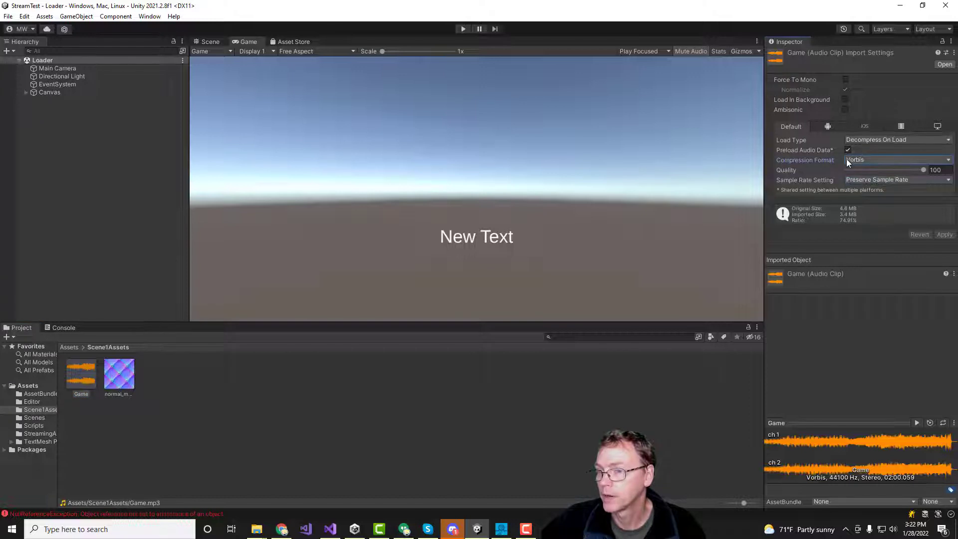
pyautogui.click(888, 141)
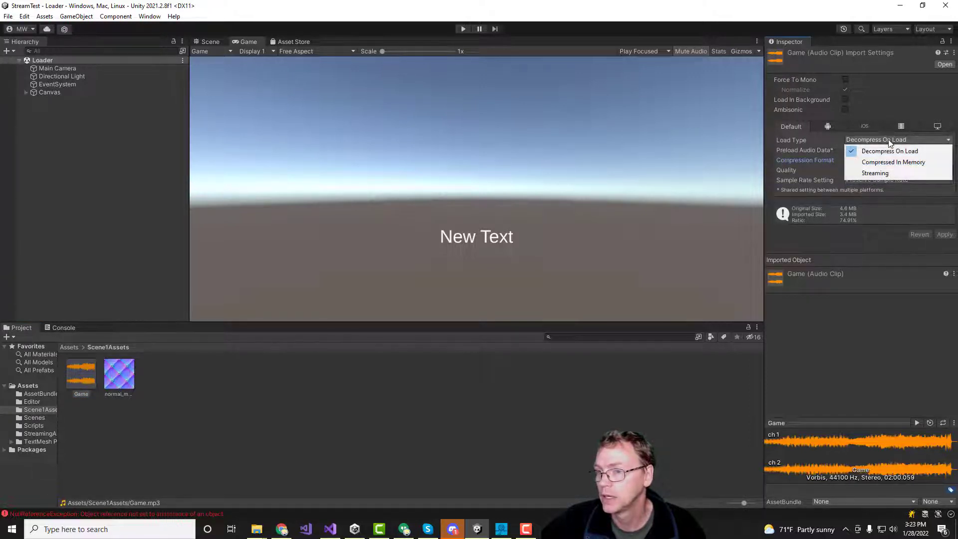
pyautogui.click(874, 172)
# Open Scene1 from the recent scenes and try to apply the normal_map texture directly to the cube
pyautogui.click(8, 16)
pyautogui.moveTo(42, 49)
pyautogui.click(198, 83)
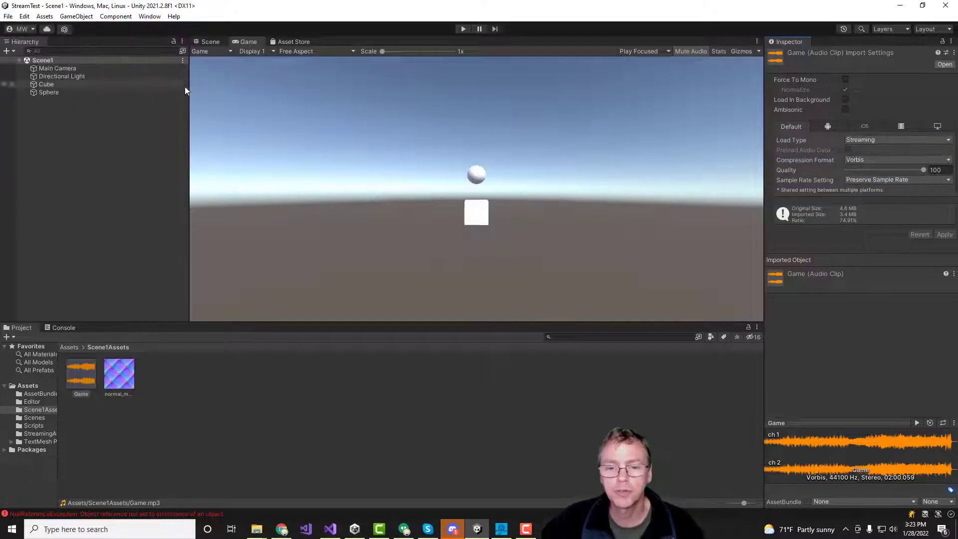
pyautogui.moveTo(118, 380); pyautogui.dragTo(475, 213)
# Create a material in Scene1Assets with normal_map as its albedo texture and apply it to the cube and sphere
pyautogui.rightClick(172, 376)
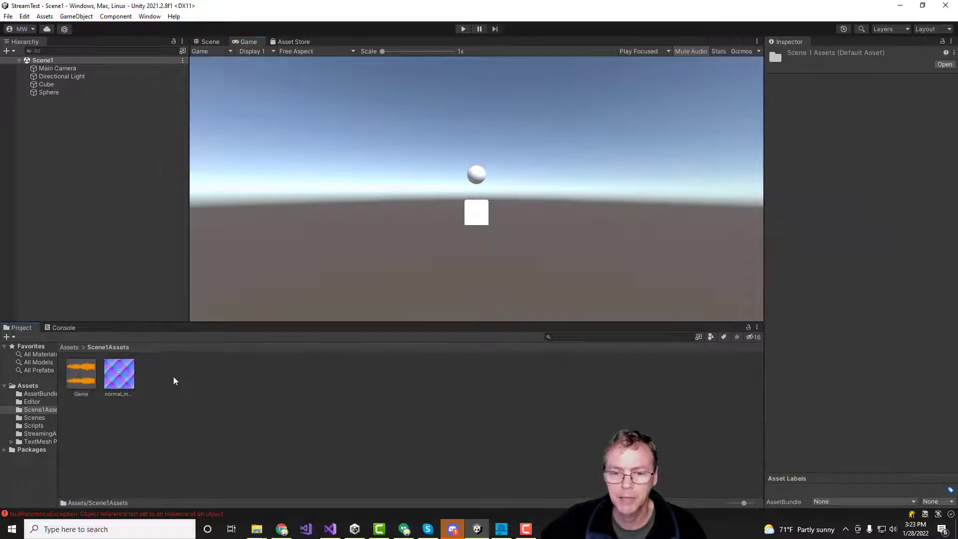
pyautogui.moveTo(248, 107)
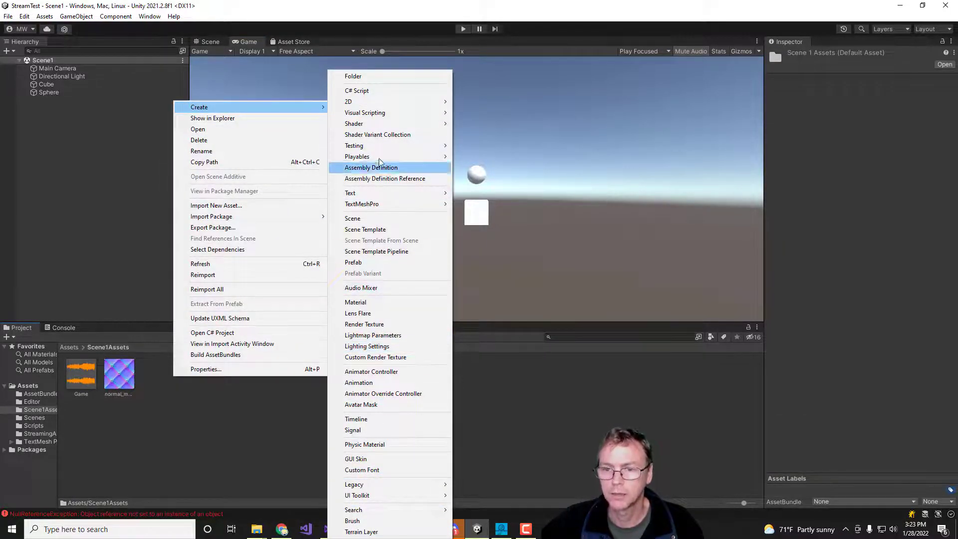
pyautogui.click(355, 302)
pyautogui.press('Return')
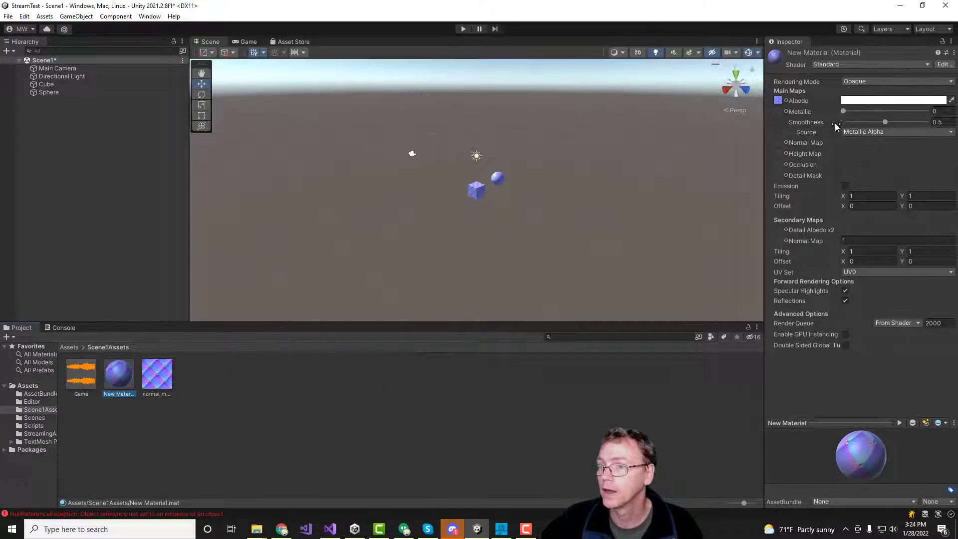
# Assign normal_map as the material's normal map, clear its albedo texture, and inspect the cube and sphere up close
pyautogui.click(786, 143)
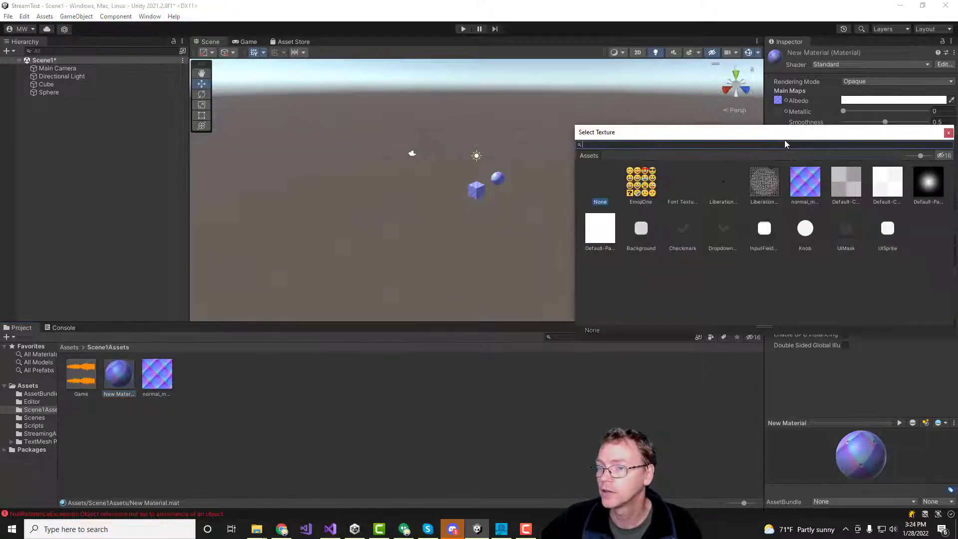
pyautogui.click(803, 185)
pyautogui.scroll(5, 497, 227)
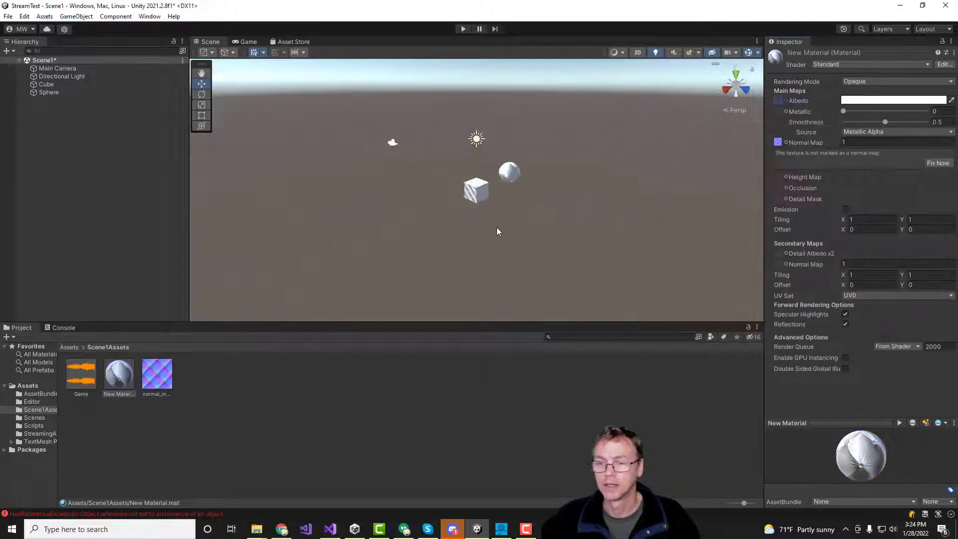
pyautogui.keyDown('alt'); pyautogui.moveTo(503, 225); pyautogui.dragTo(485, 278); pyautogui.keyUp('alt')
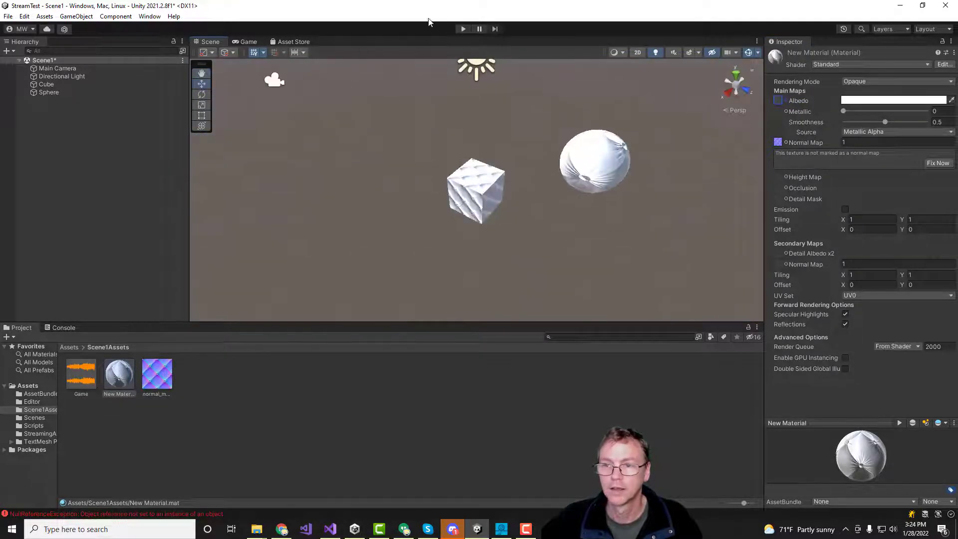
# Test-play Scene1, stop playback, and review the import settings and sizes of normal_map and the Game audio clip
pyautogui.click(462, 29)
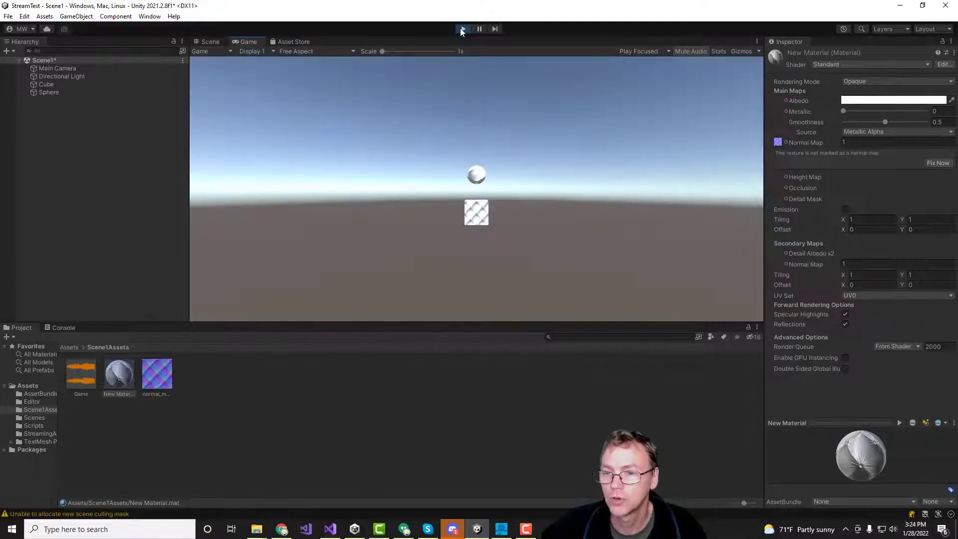
pyautogui.click(461, 29)
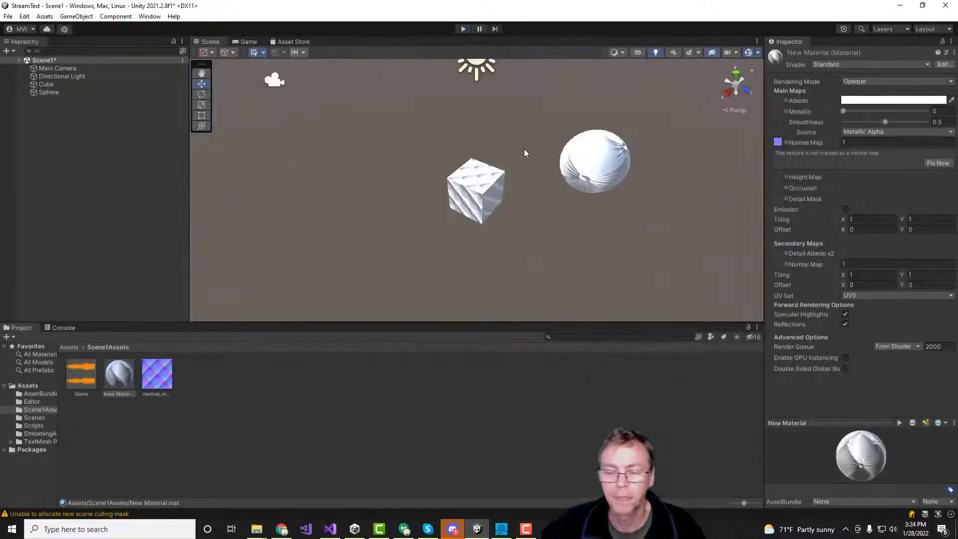
pyautogui.click(159, 381)
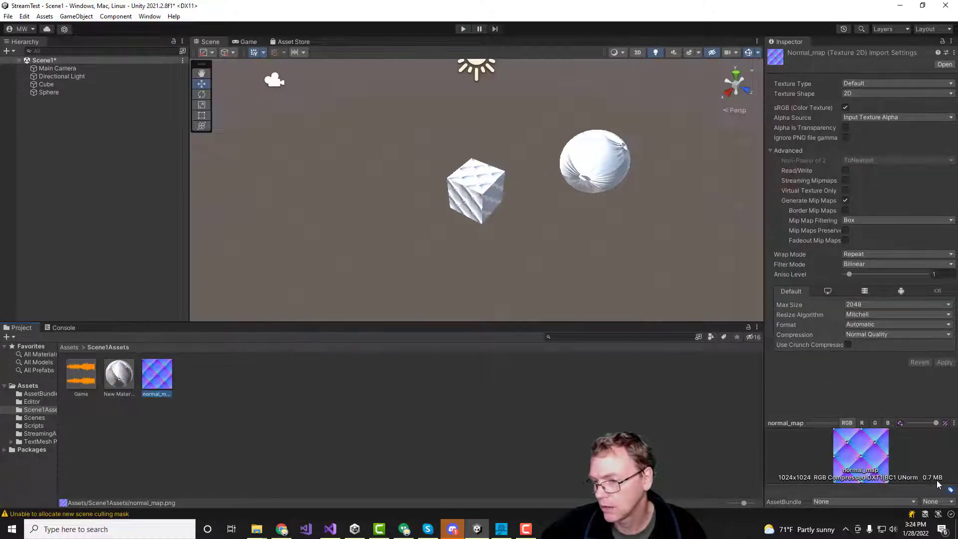
pyautogui.click(81, 374)
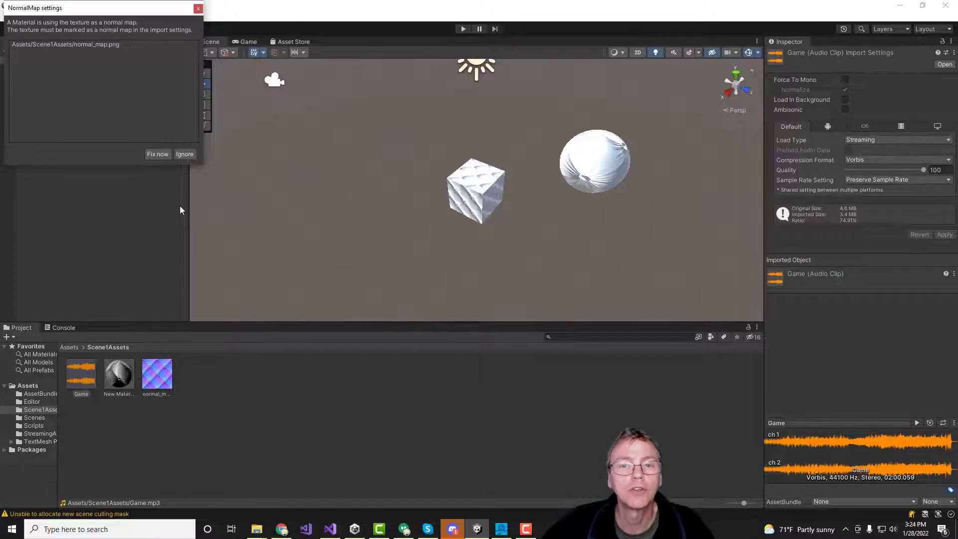
# Save Scene1 and fix the import settings of normal_map so the texture is marked as a normal map
pyautogui.click(157, 154)
pyautogui.click(165, 375)
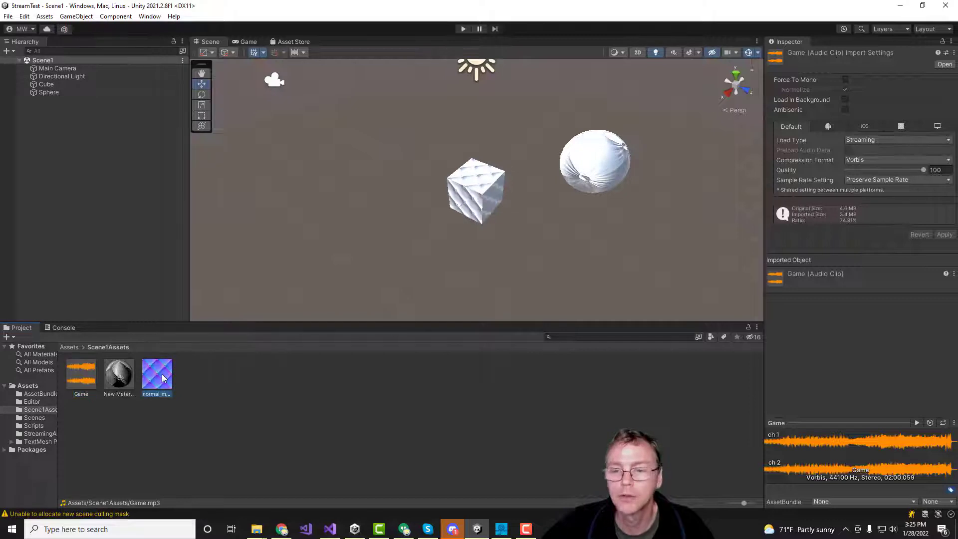
pyautogui.click(176, 394)
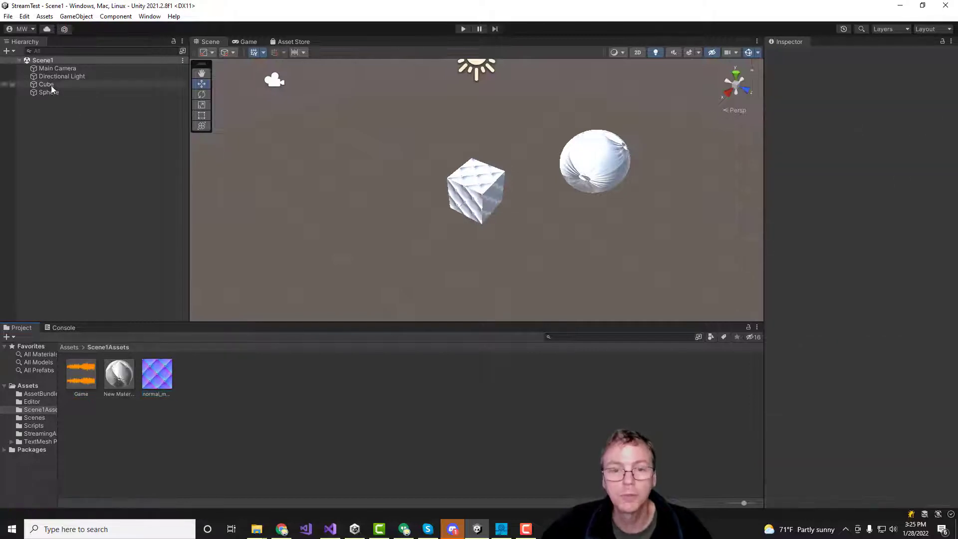
# Rebuild the project's asset bundles and show the AssetBundles folder in File Explorer
pyautogui.click(47, 19)
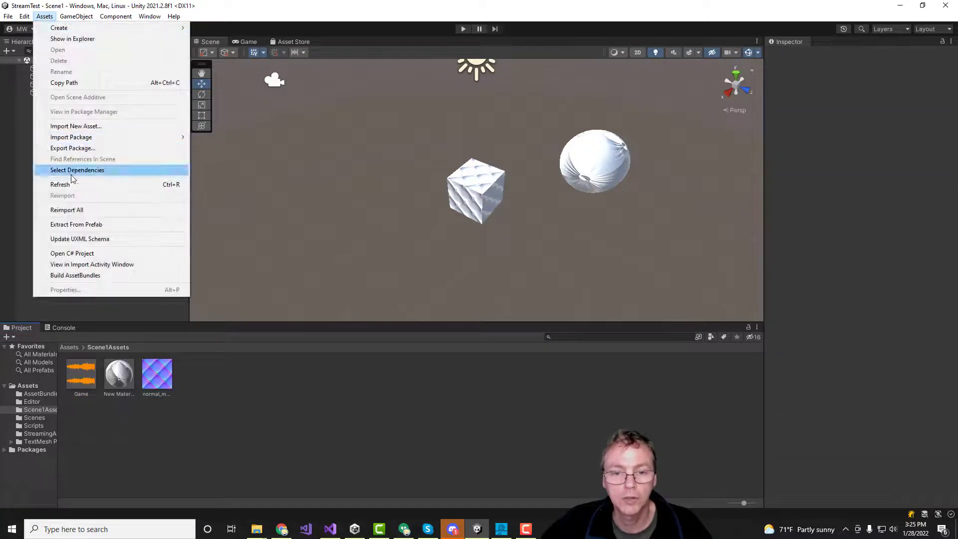
pyautogui.click(75, 276)
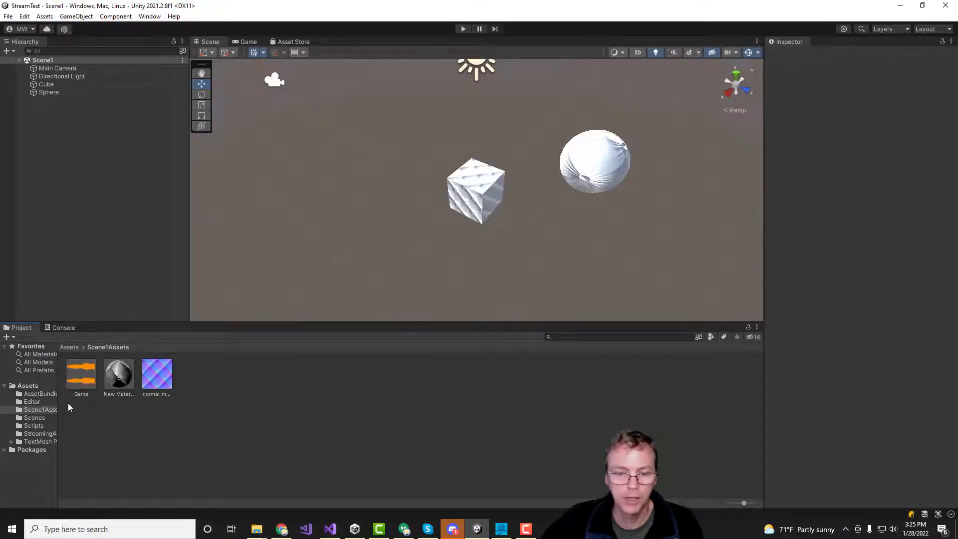
pyautogui.click(43, 392)
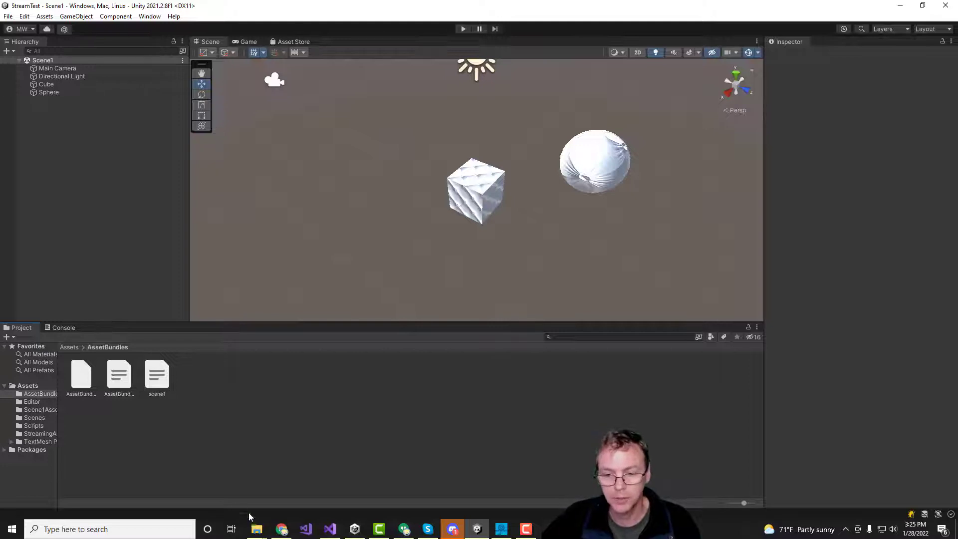
pyautogui.click(255, 532)
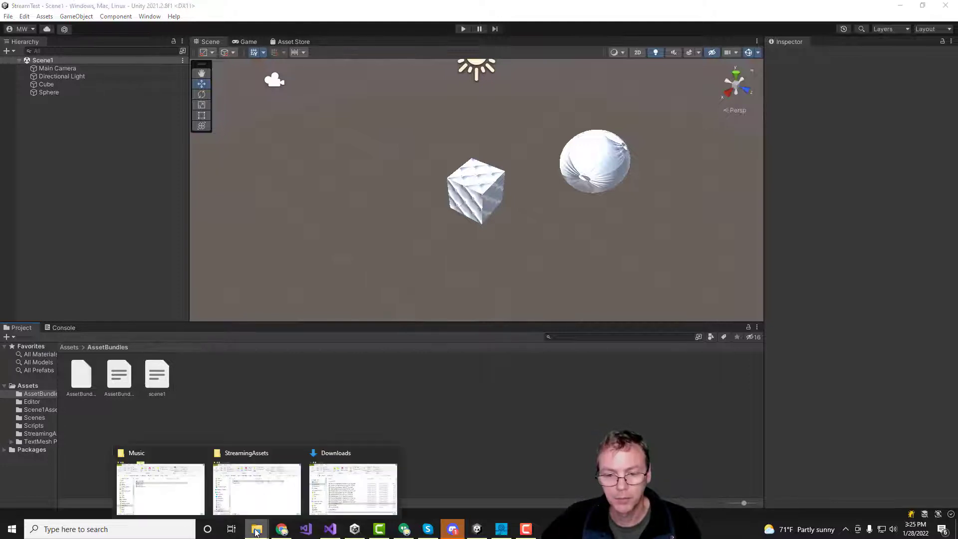
pyautogui.click(391, 453)
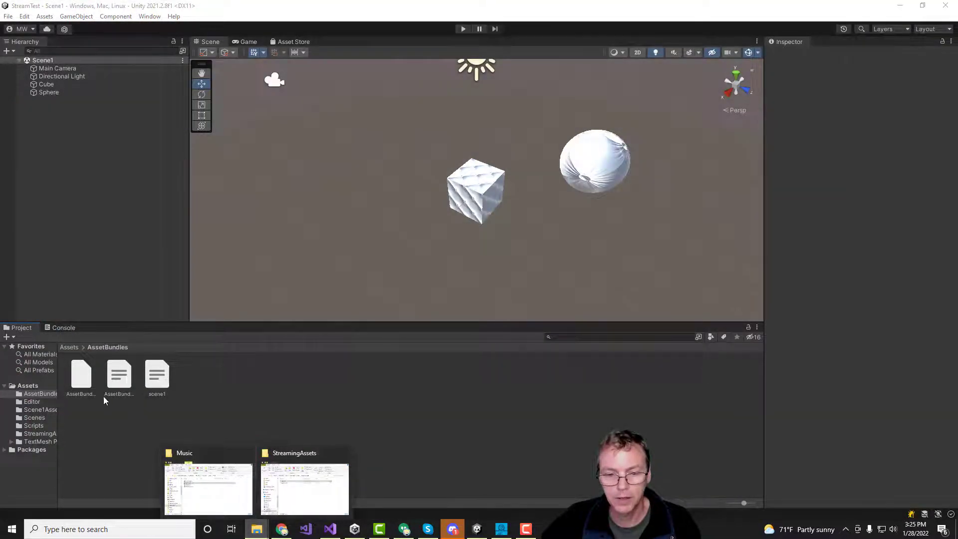
pyautogui.rightClick(82, 379)
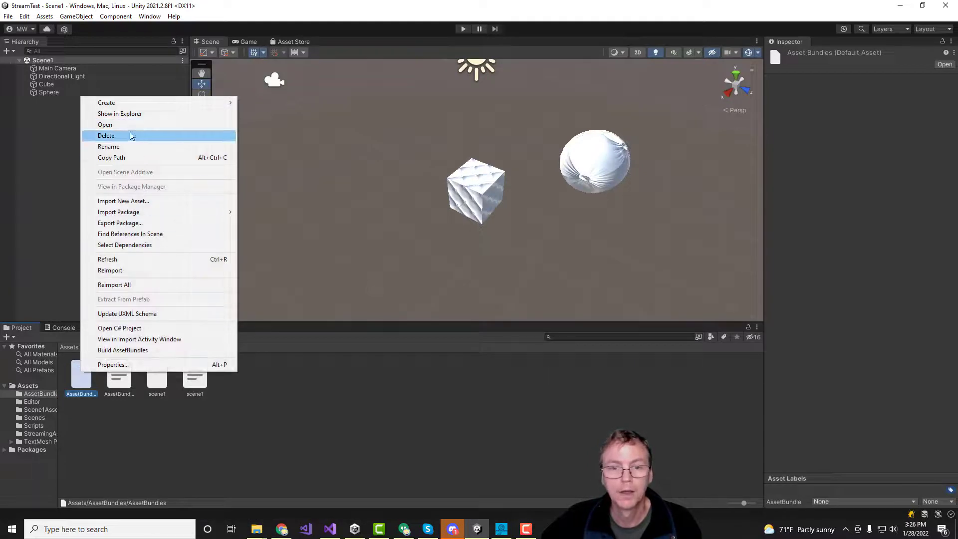
pyautogui.click(128, 115)
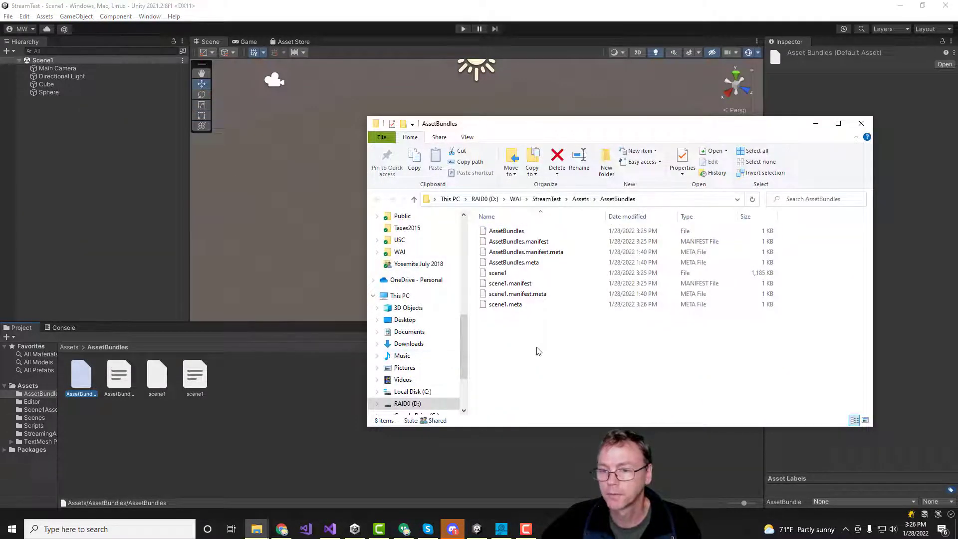
# Move the rebuilt scene1 bundle from AssetBundles into the StreamingAssets folder, replacing the existing scene1 file
pyautogui.click(506, 275)
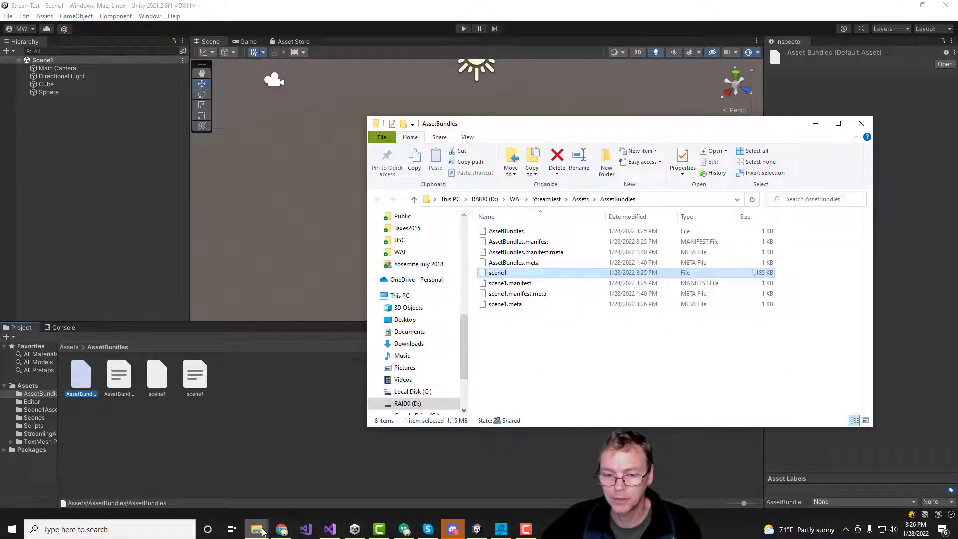
pyautogui.moveTo(257, 528)
pyautogui.click(255, 486)
pyautogui.moveTo(577, 182); pyautogui.dragTo(352, 163)
pyautogui.click(524, 127)
pyautogui.moveTo(508, 274); pyautogui.dragTo(328, 162)
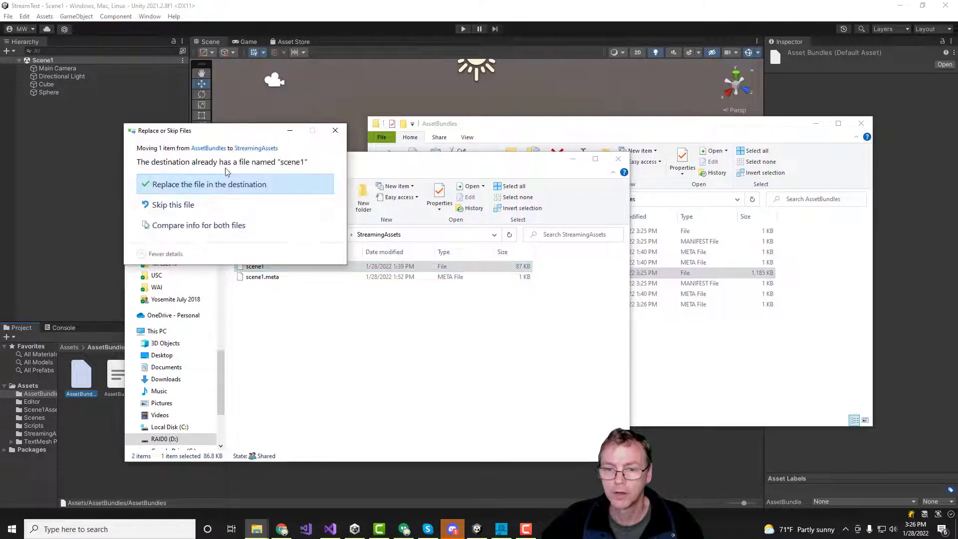
pyautogui.click(187, 185)
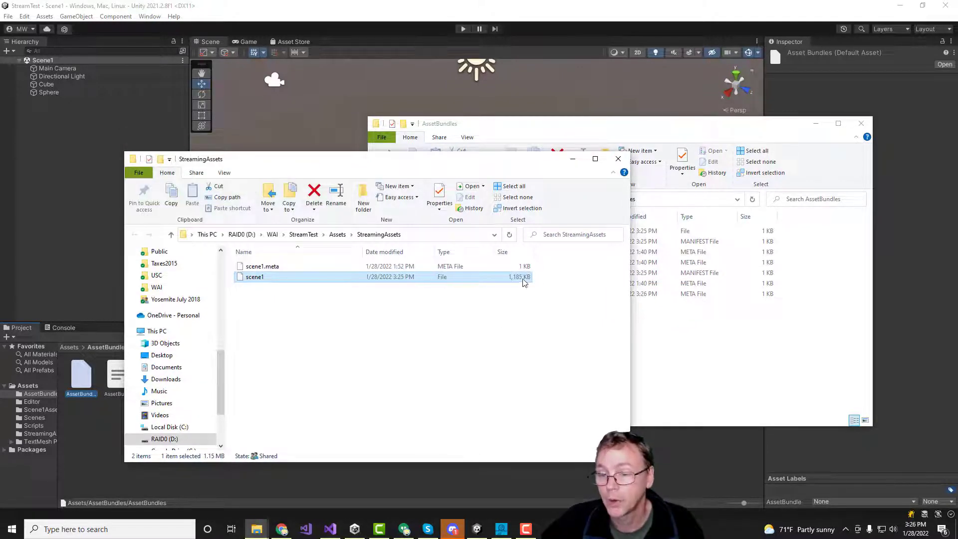
pyautogui.click(695, 379)
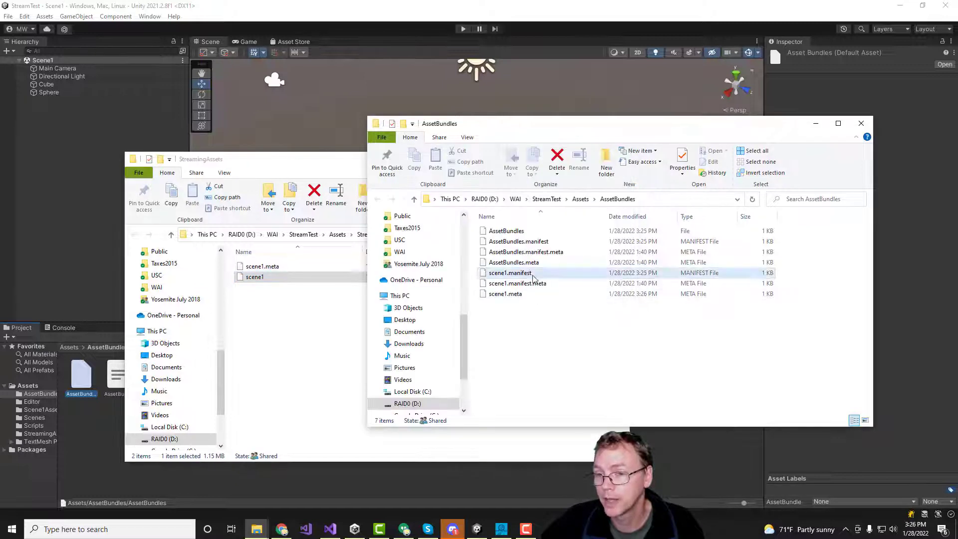
pyautogui.click(346, 348)
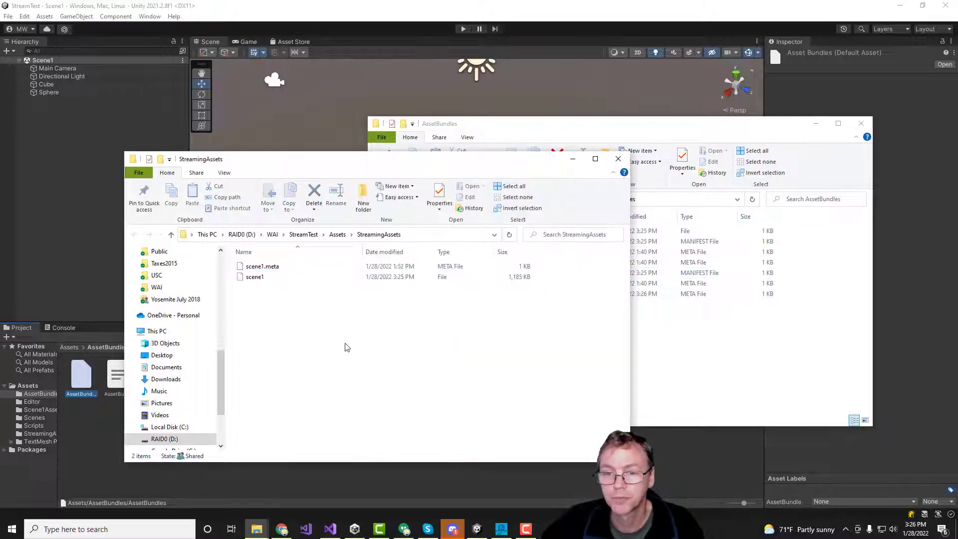
# Switch back to Unity and build the Windows player into a new project folder named BuildPC3, dismissing the password prompt
pyautogui.click(186, 19)
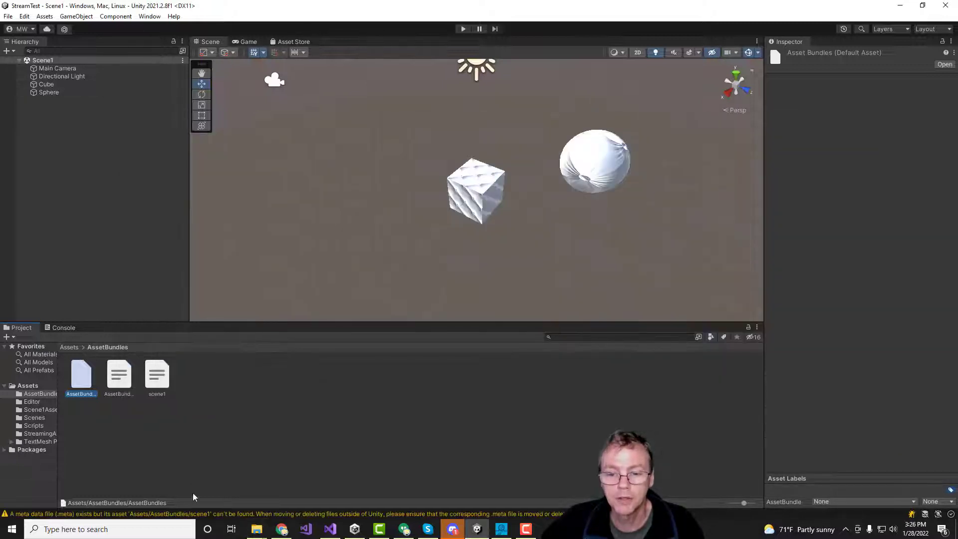
pyautogui.click(8, 16)
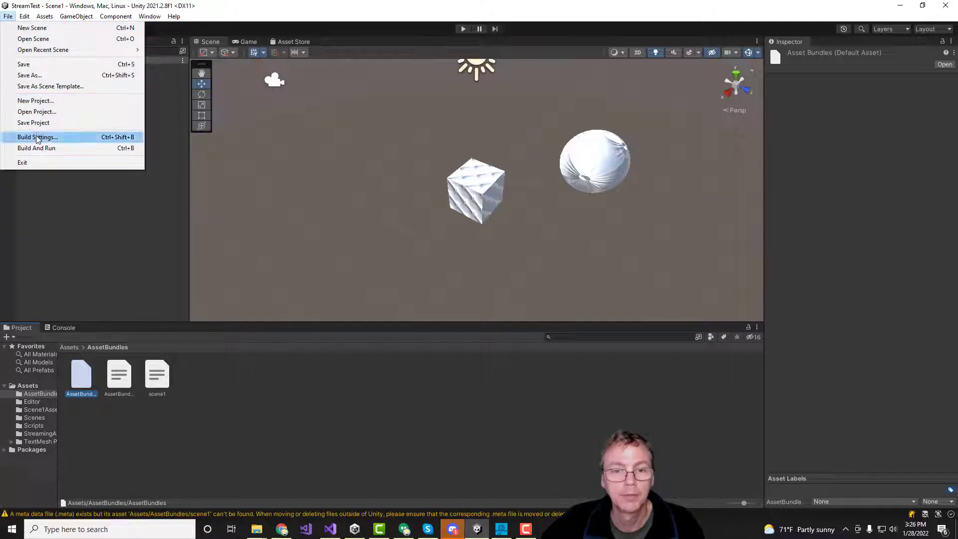
pyautogui.click(42, 136)
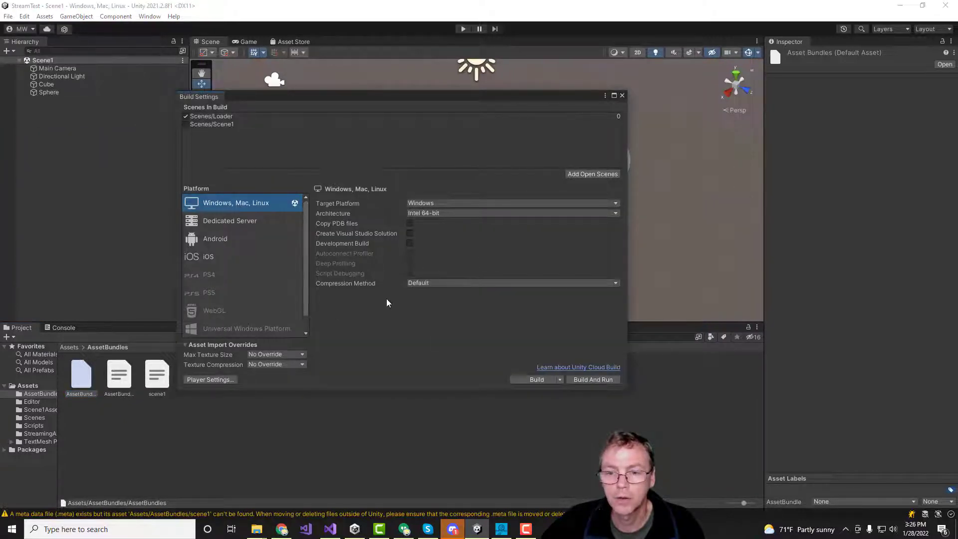
pyautogui.click(532, 381)
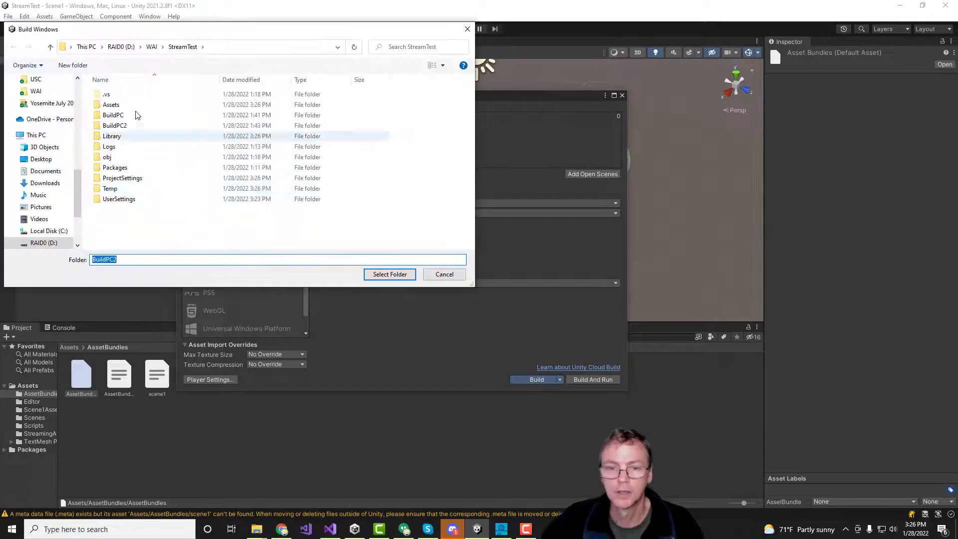
pyautogui.click(71, 65)
pyautogui.write('BuildPC3')
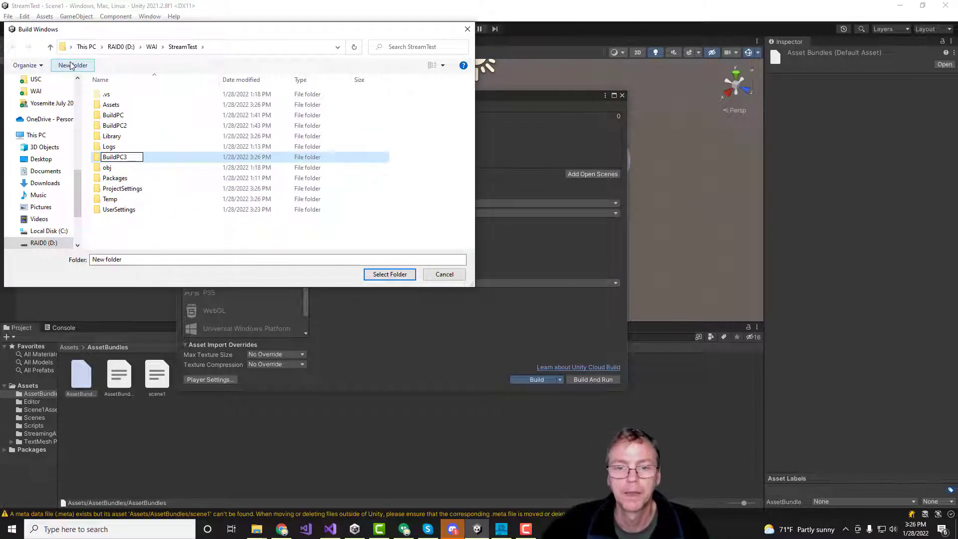
pyautogui.press('Return')
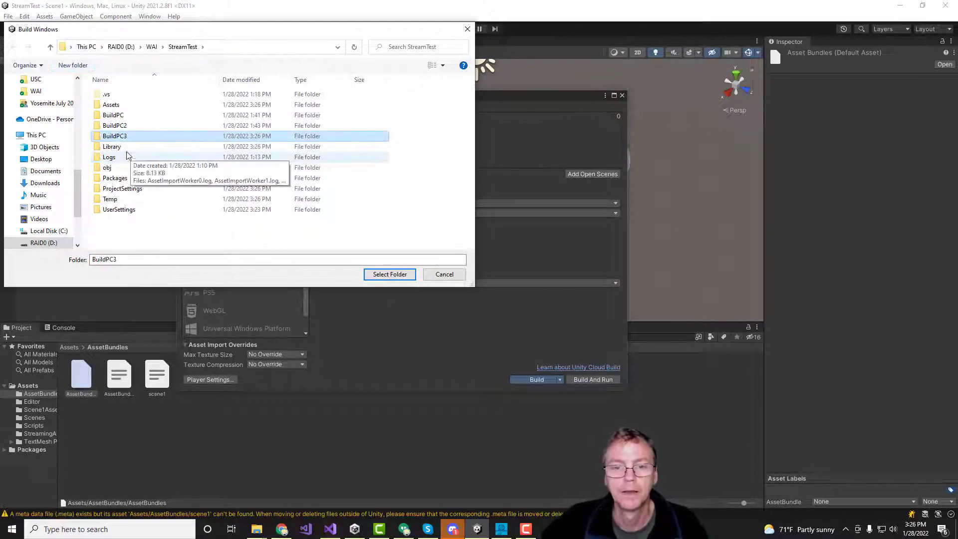
pyautogui.click(389, 274)
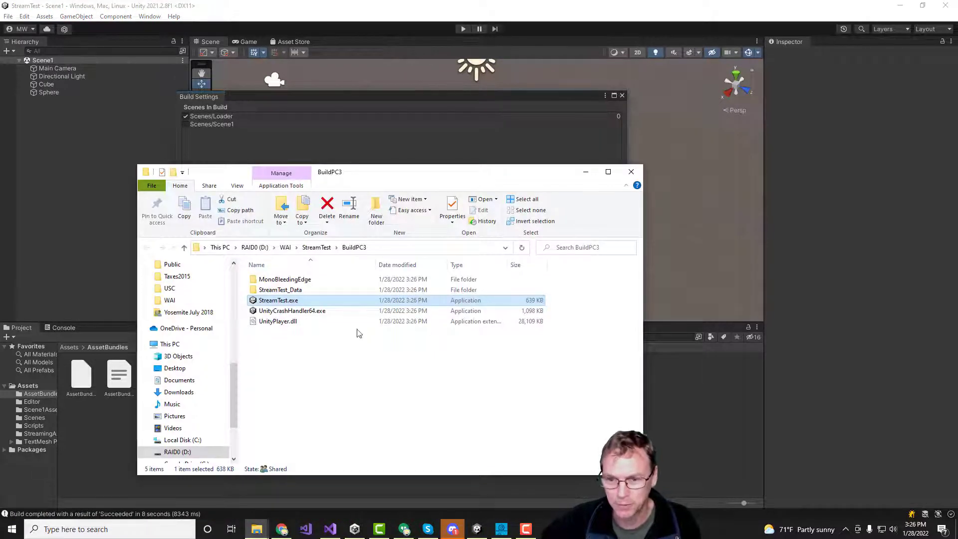
pyautogui.moveTo(398, 178); pyautogui.dragTo(577, 123)
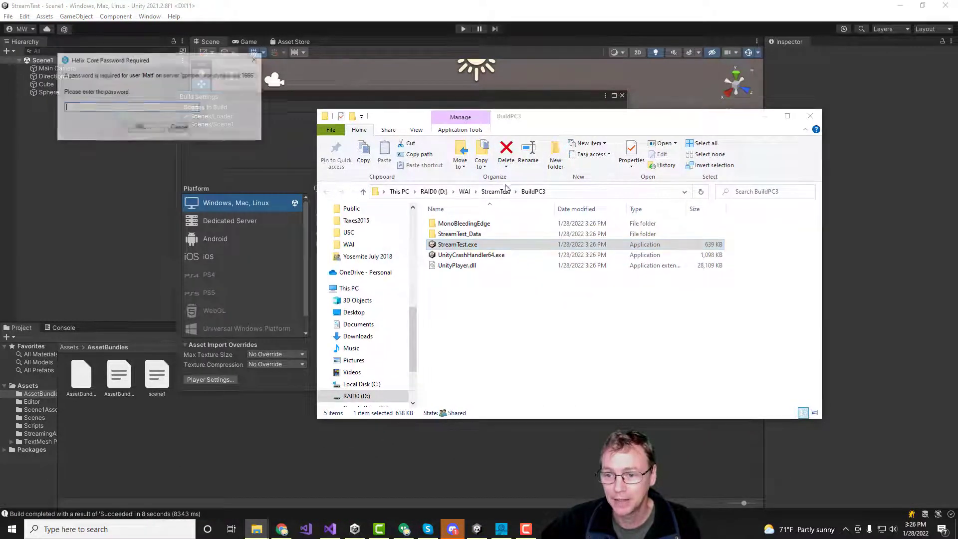
pyautogui.click(180, 129)
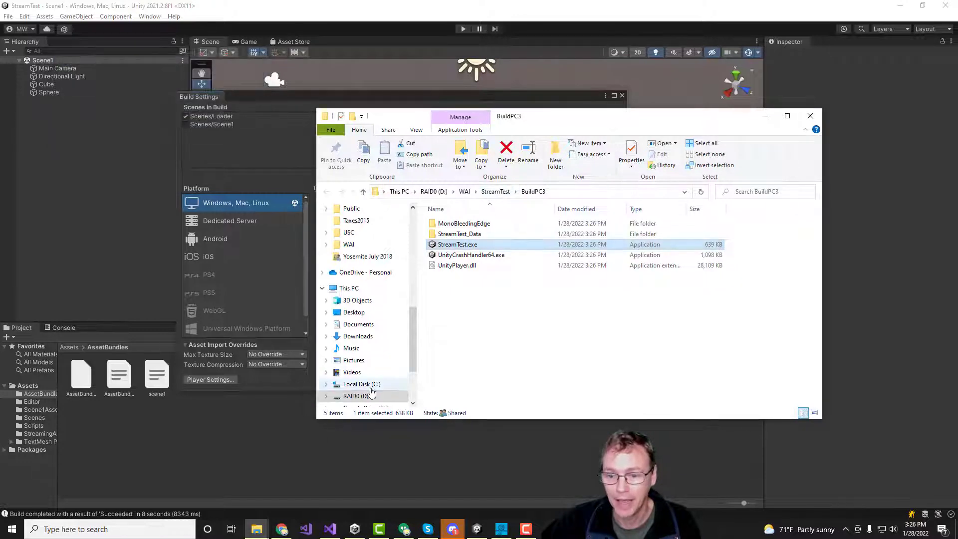
# Compare the folder properties of BuildPC2 and BuildPC3 side by side, then close both property windows
pyautogui.click(256, 529)
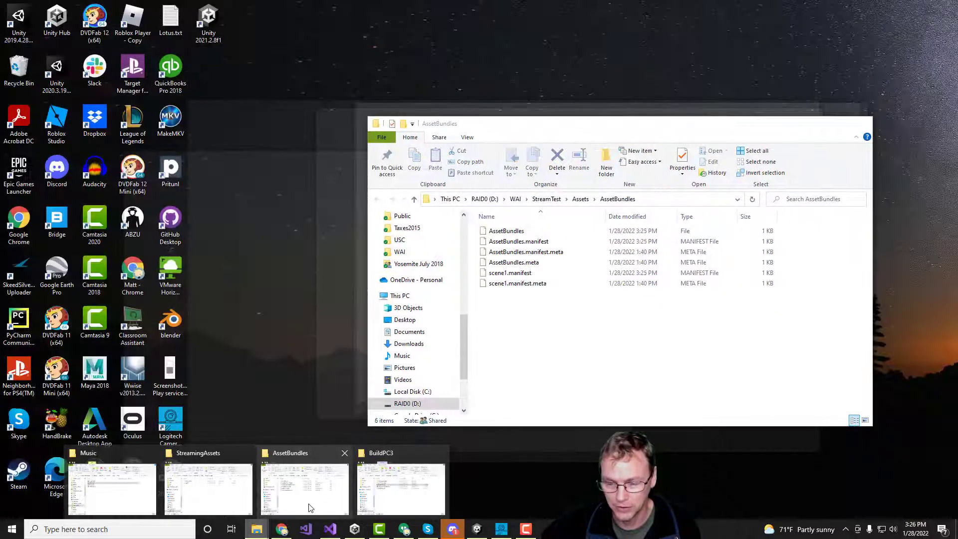
pyautogui.moveTo(405, 499)
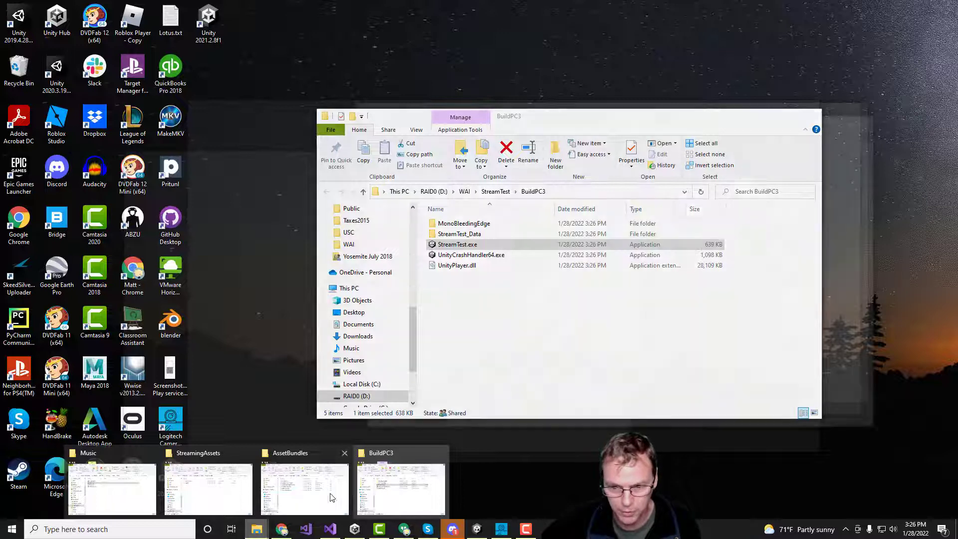
pyautogui.moveTo(287, 497)
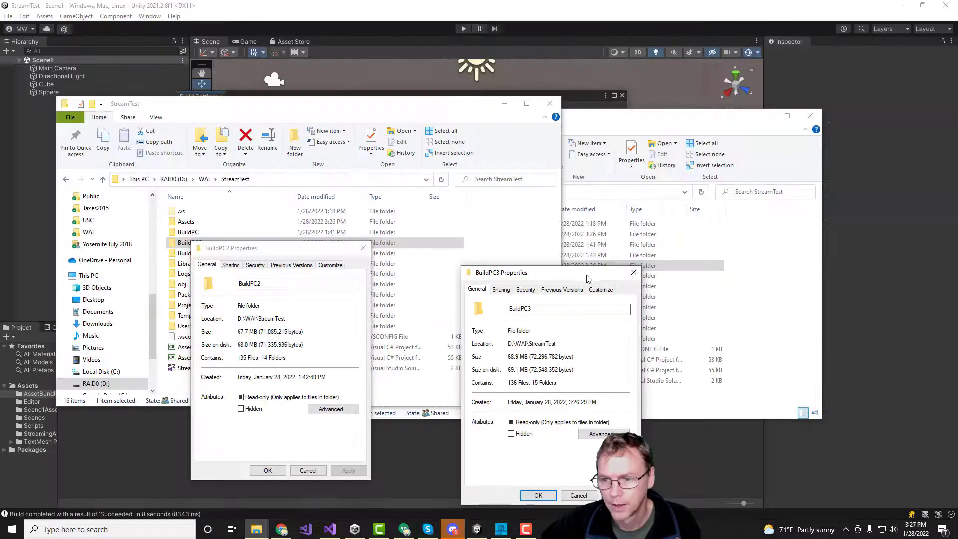
pyautogui.moveTo(579, 276); pyautogui.dragTo(493, 252)
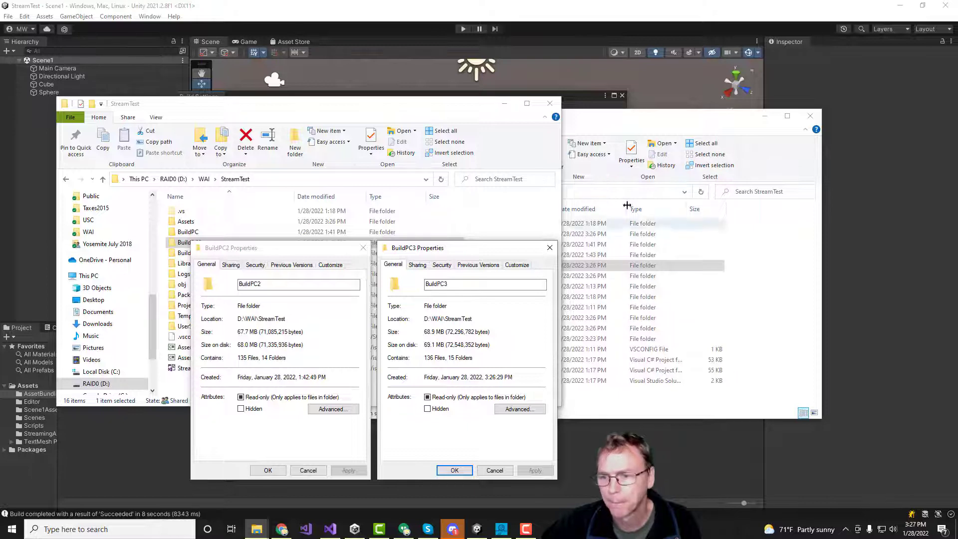
pyautogui.click(549, 247)
pyautogui.click(363, 248)
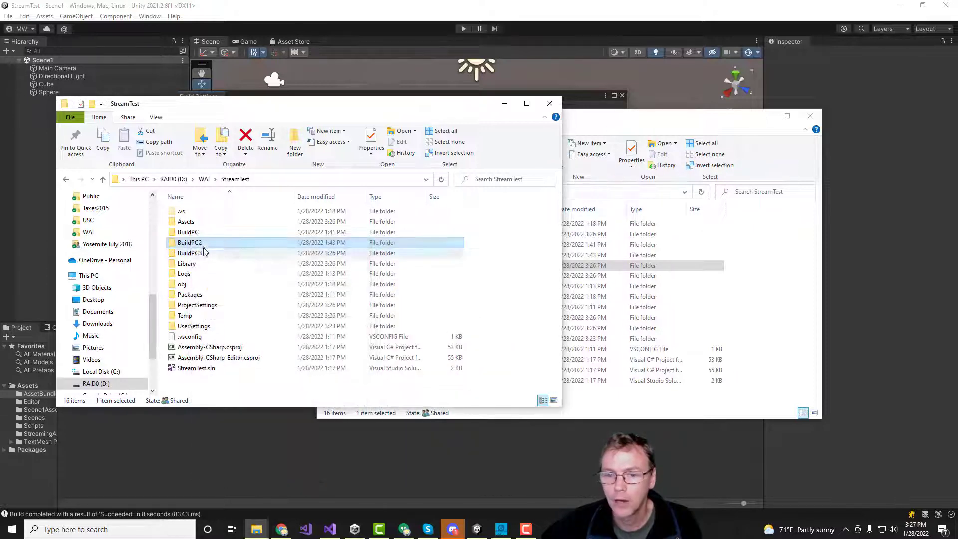
# Open the StreamTest_Data folders of BuildPC2 and BuildPC3 in side-by-side windows to compare their contents
pyautogui.doubleClick(200, 243)
pyautogui.click(505, 275)
pyautogui.doubleClick(463, 265)
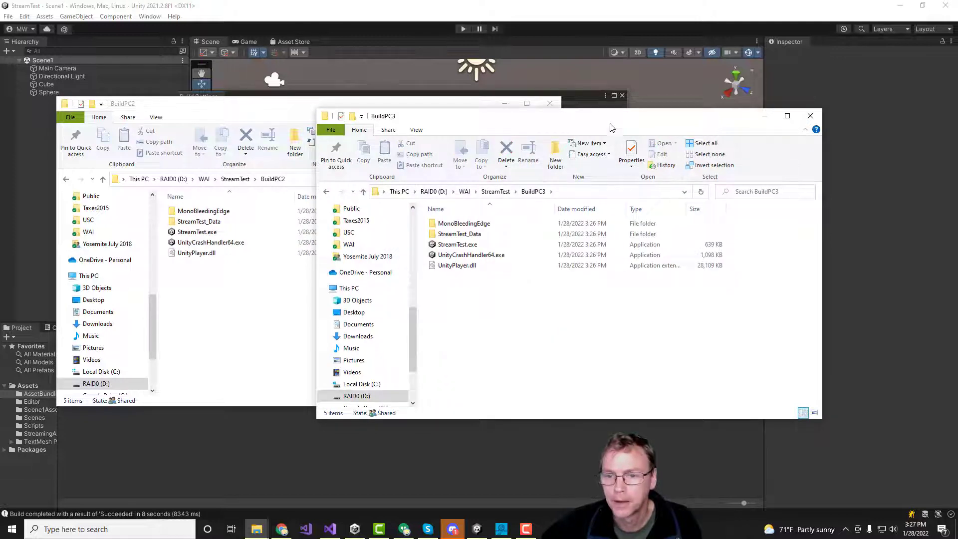
pyautogui.moveTo(593, 123); pyautogui.dragTo(748, 109)
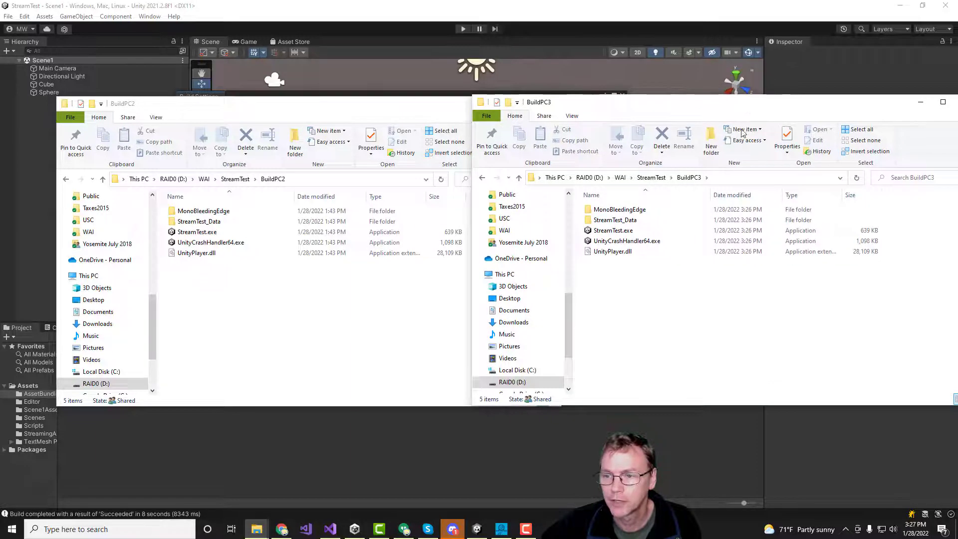
pyautogui.doubleClick(614, 223)
pyautogui.doubleClick(199, 221)
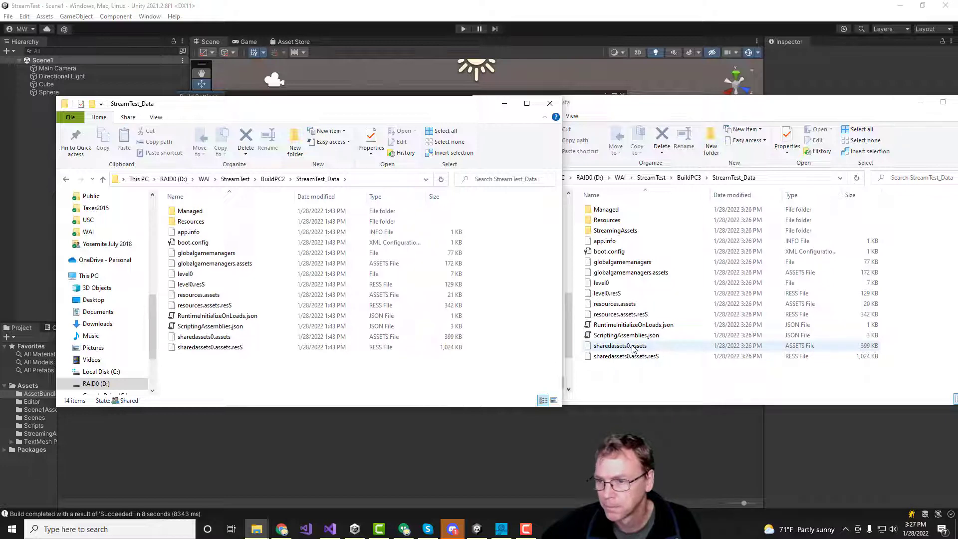
# Check the size of the StreamingAssets folder inside BuildPC3's StreamTest_Data
pyautogui.rightClick(622, 232)
pyautogui.click(674, 496)
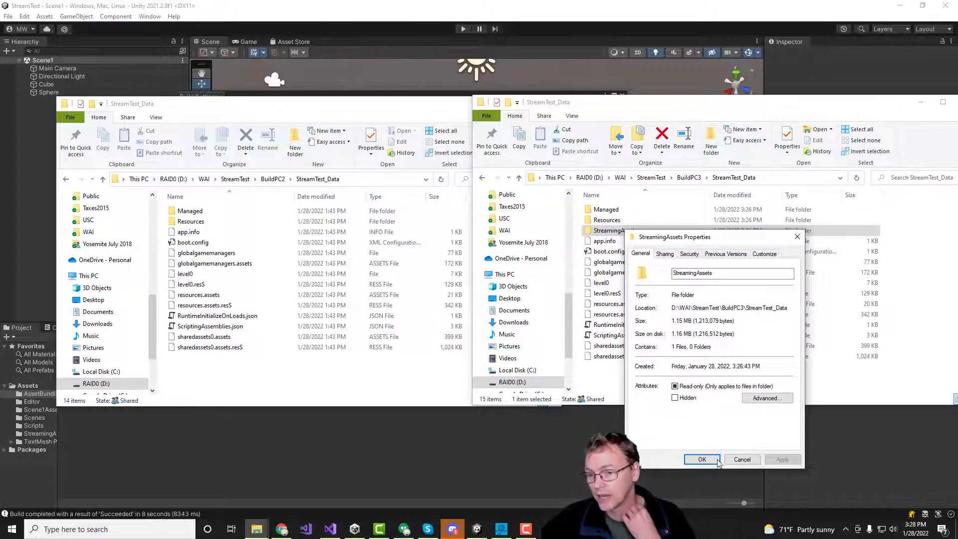
pyautogui.click(742, 460)
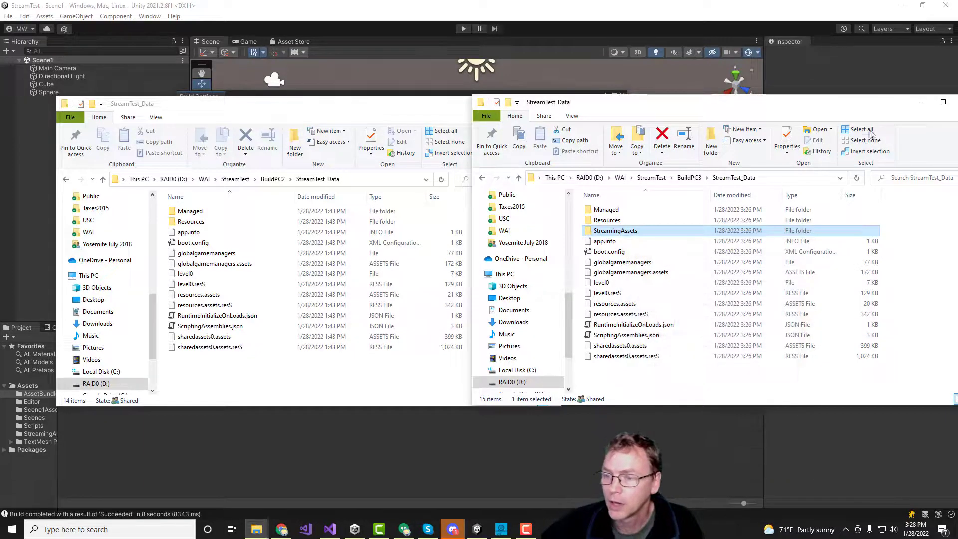
# Go back to the BuildPC3 folder and run StreamTest.exe to test the build
pyautogui.click(429, 37)
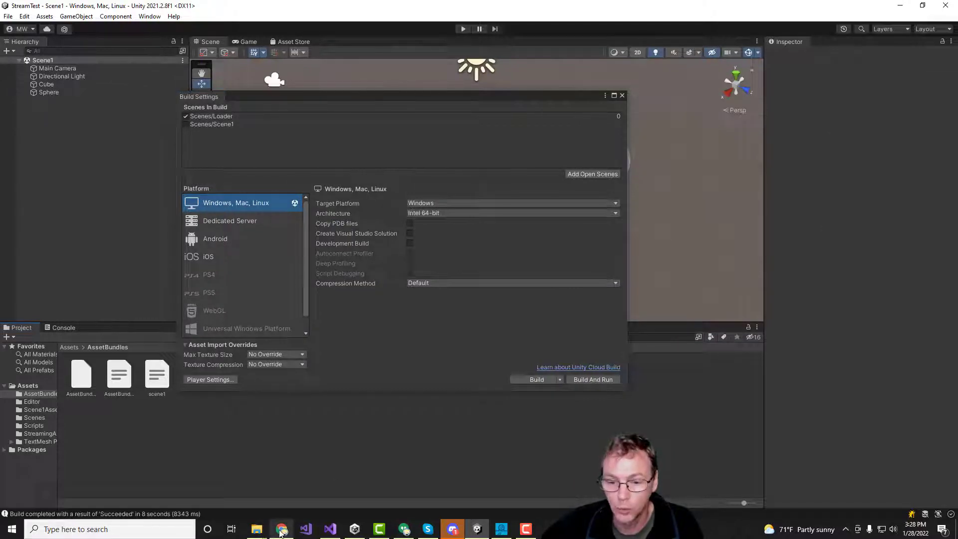
pyautogui.moveTo(257, 530)
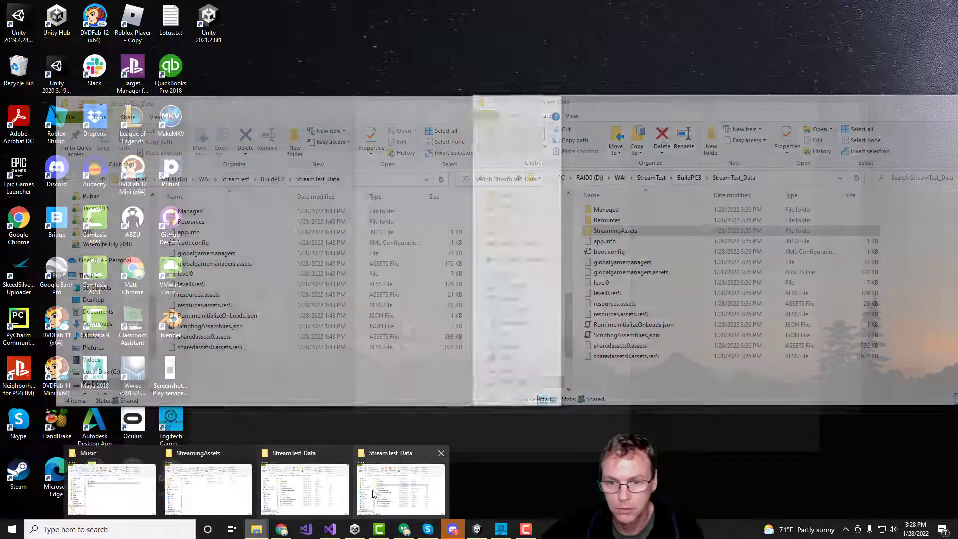
pyautogui.click(400, 489)
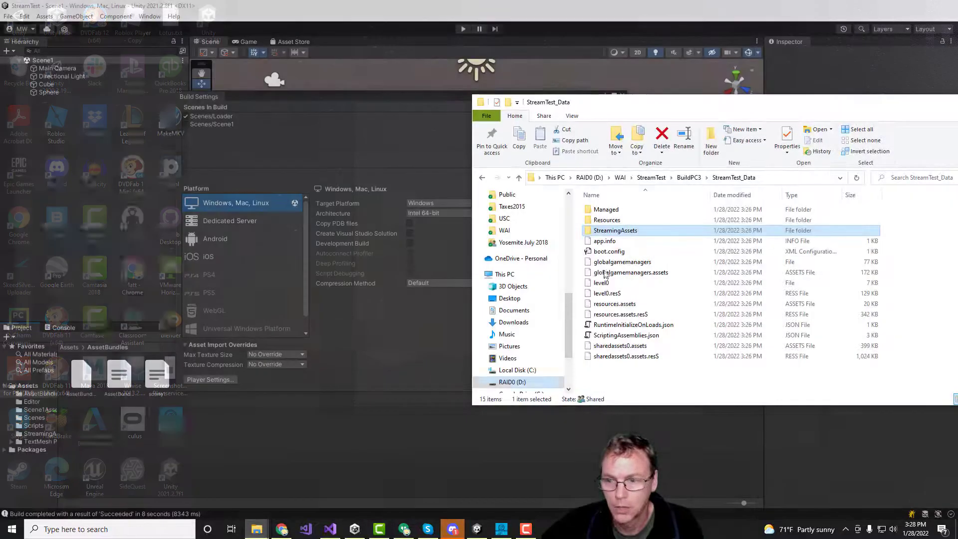
pyautogui.click(689, 177)
pyautogui.click(622, 232)
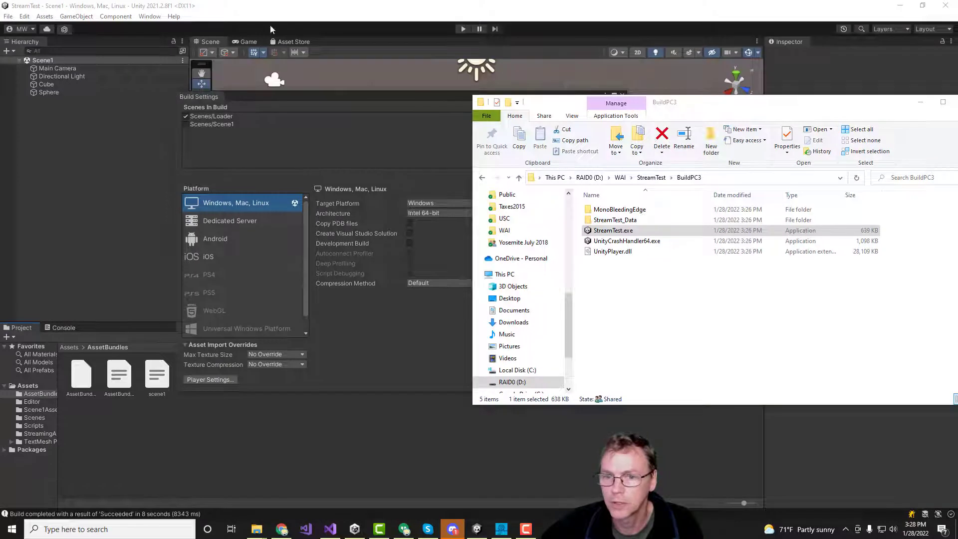
# Return to Unity, open the recent Loader scene, and close the Build Settings window
pyautogui.click(299, 9)
pyautogui.click(8, 16)
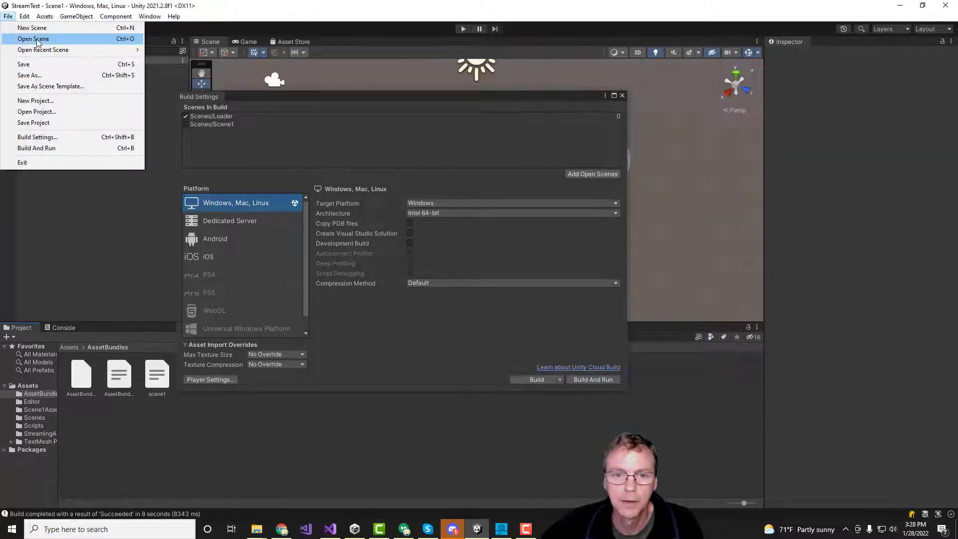
pyautogui.moveTo(38, 49)
pyautogui.click(179, 71)
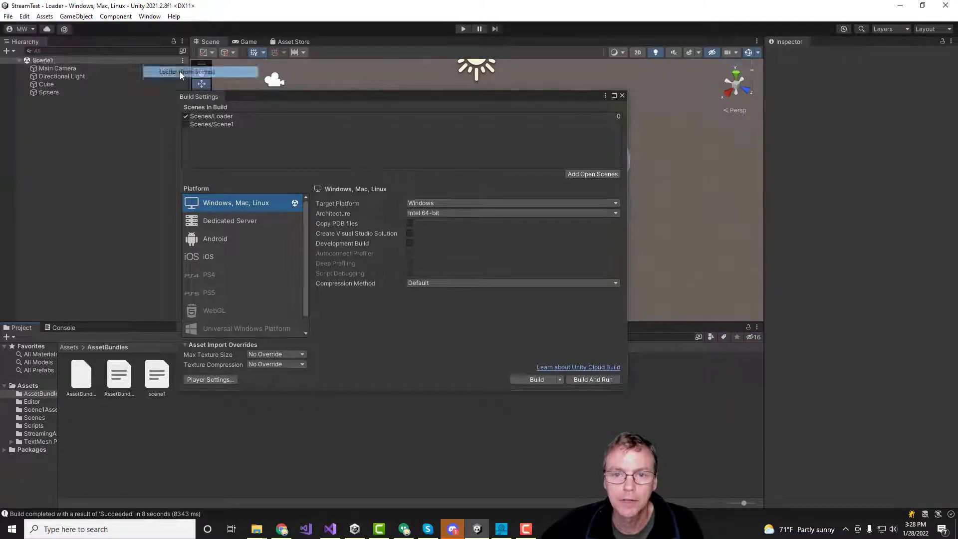
pyautogui.click(622, 96)
# Play the Loader scene in the editor and inspect the Scene1 loading error in the Console
pyautogui.click(463, 29)
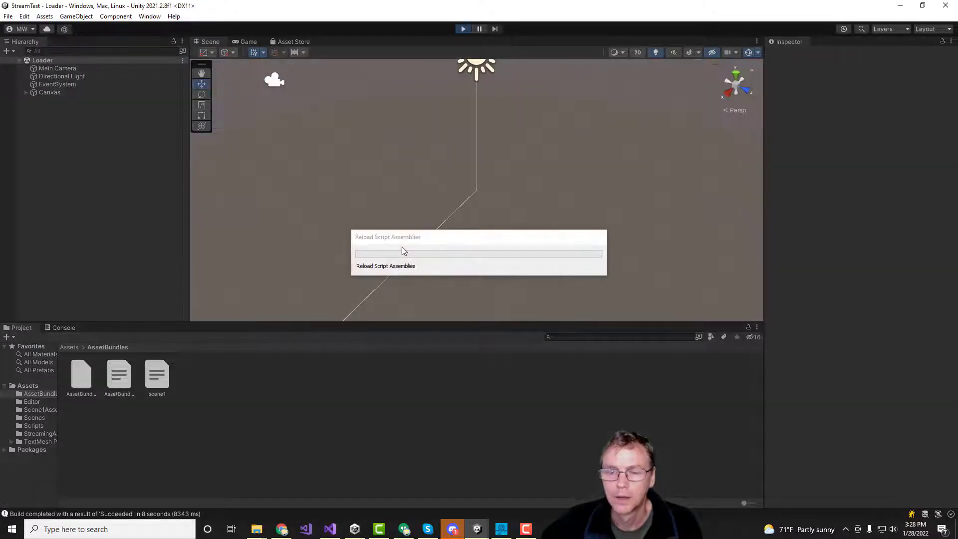
pyautogui.click(63, 328)
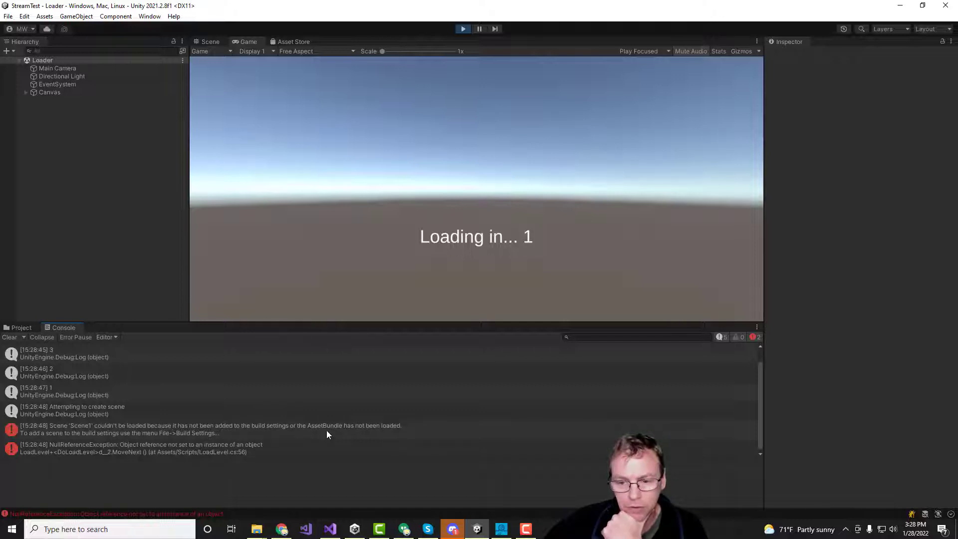
pyautogui.click(195, 434)
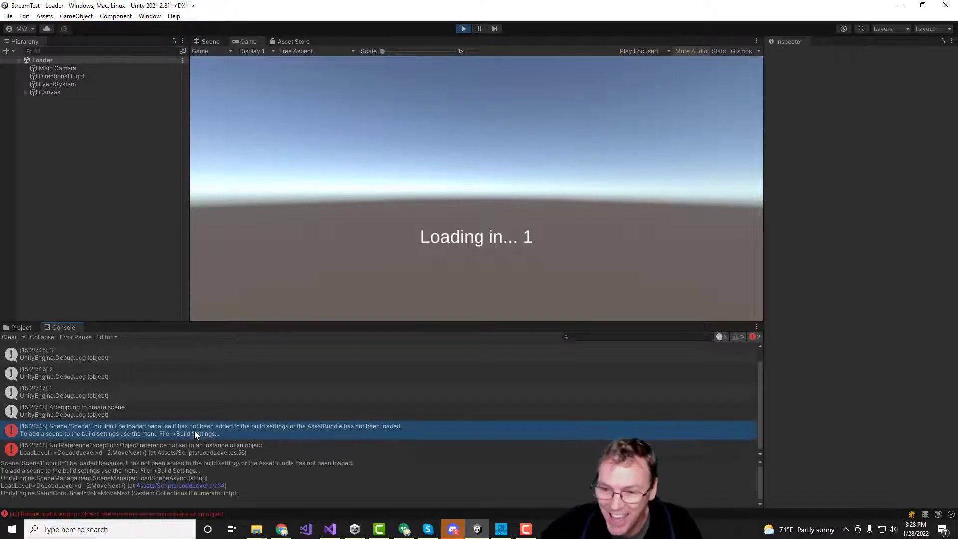
# In Visual Studio, change the asset bundle block's #if condition in LoadLevel.cs to true and save the script
pyautogui.click(329, 528)
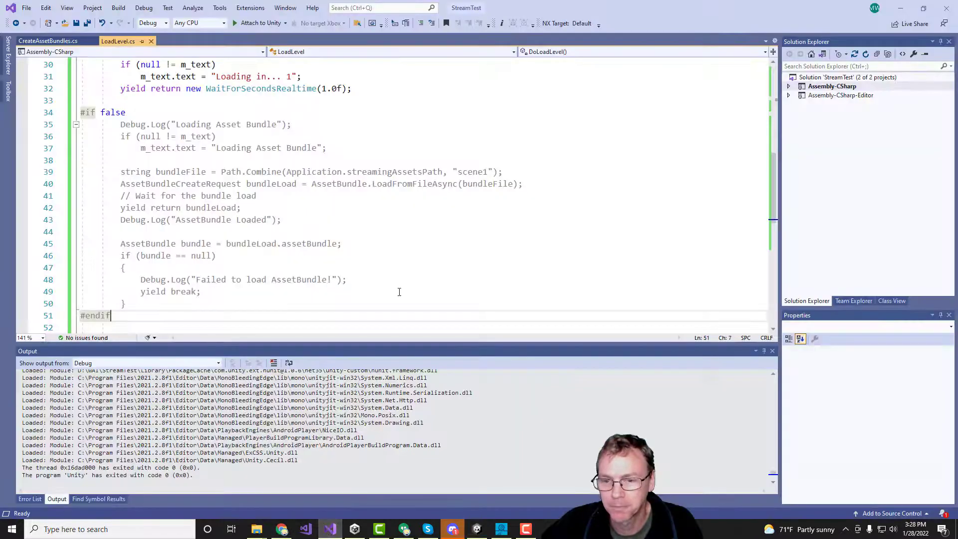
pyautogui.doubleClick(114, 113)
pyautogui.write('true')
pyautogui.hotkey('ctrl', 's')
pyautogui.click(206, 125)
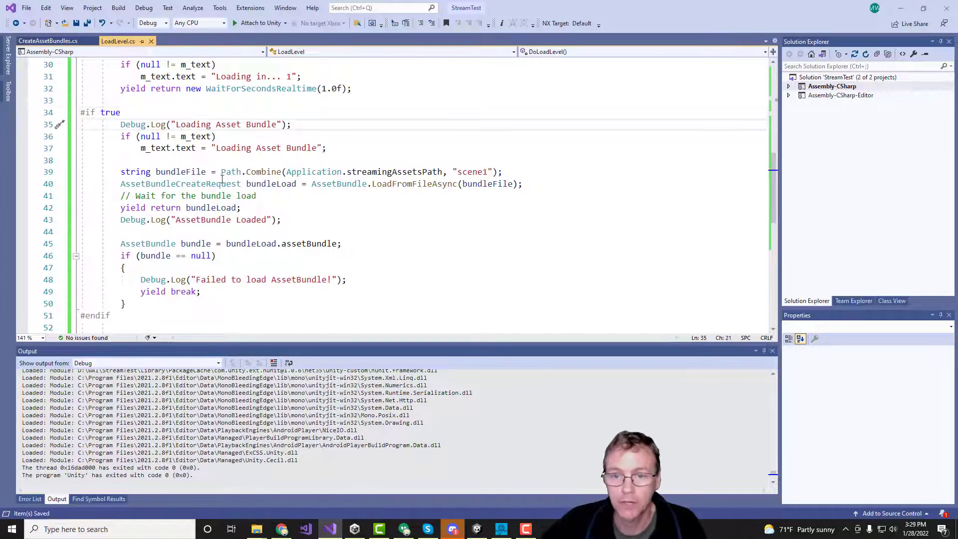
# Back in Unity, stop the running session, replay the Loader scene to test asset bundle loading, and exit play mode
pyautogui.moveTo(476, 529)
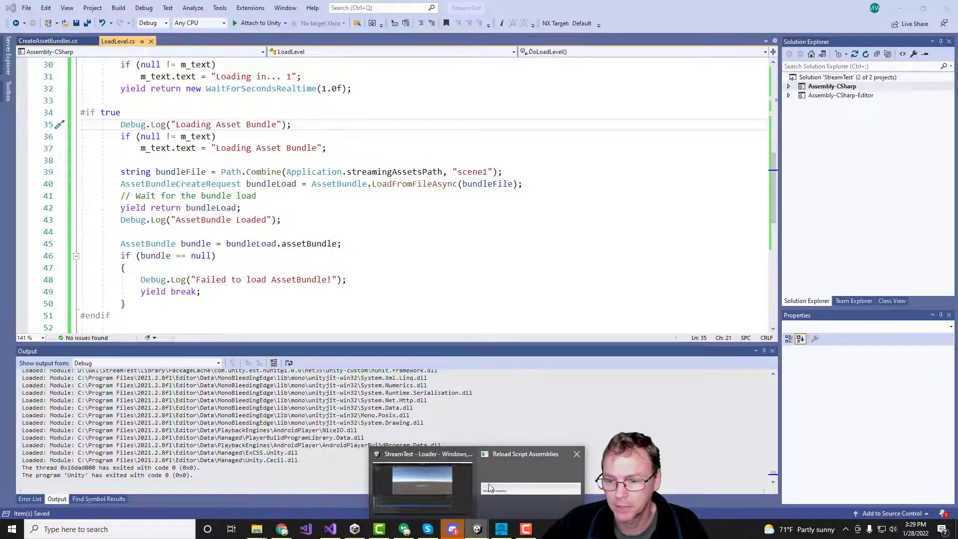
pyautogui.click(468, 483)
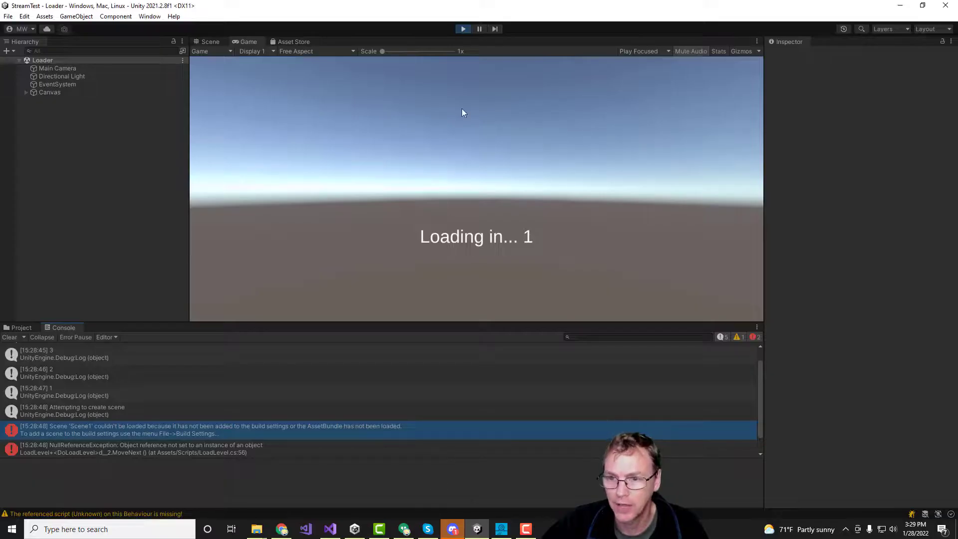
pyautogui.click(465, 28)
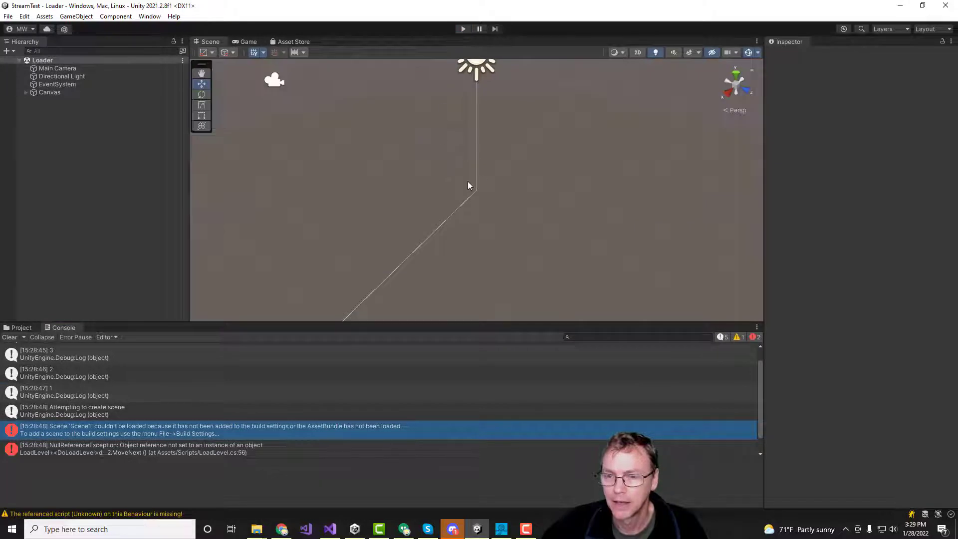
pyautogui.click(462, 29)
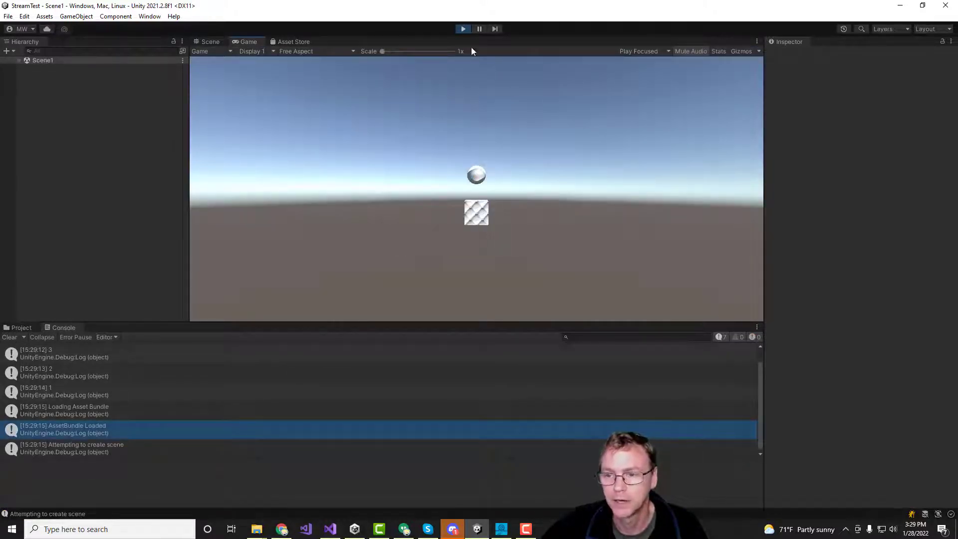
pyautogui.click(462, 28)
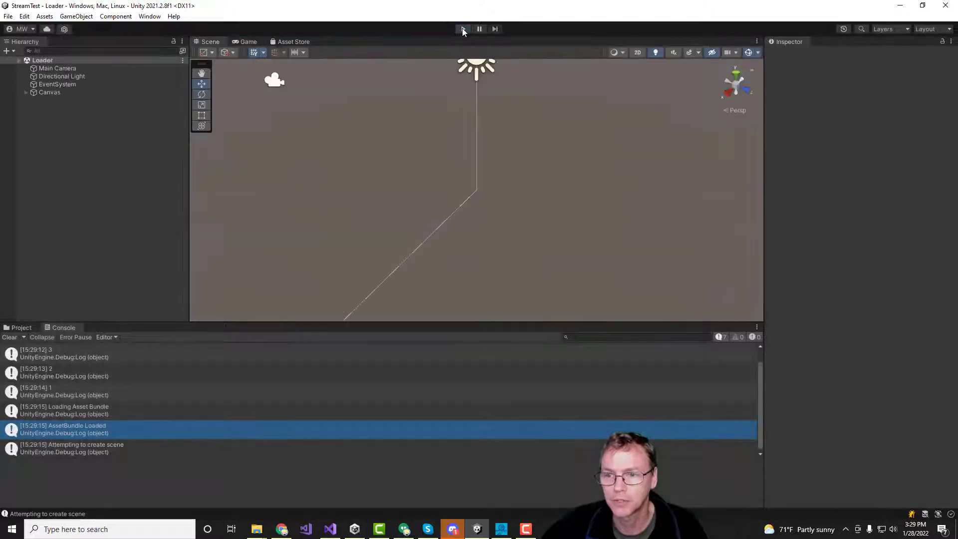
# Build the Windows player into the existing BuildPC3 folder and run the resulting StreamTest.exe
pyautogui.click(10, 17)
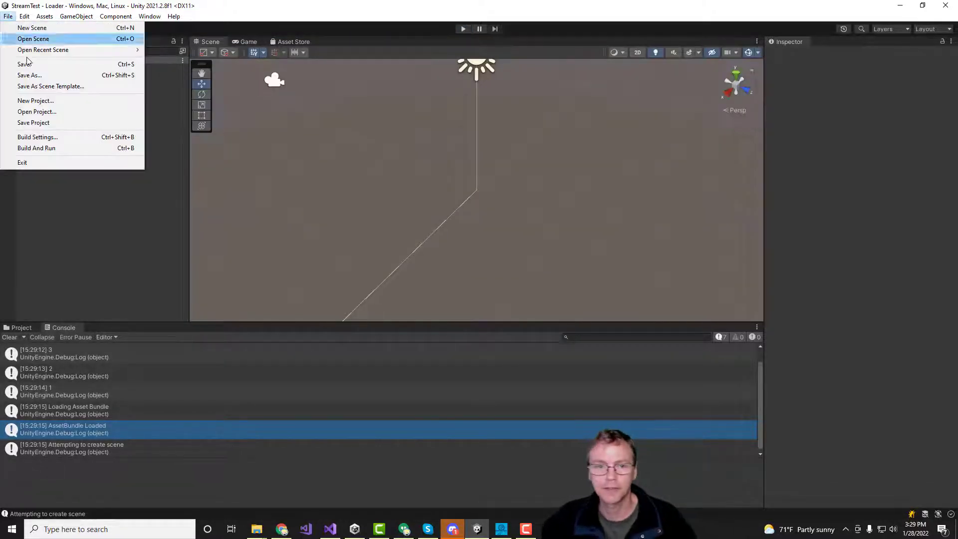
pyautogui.click(38, 137)
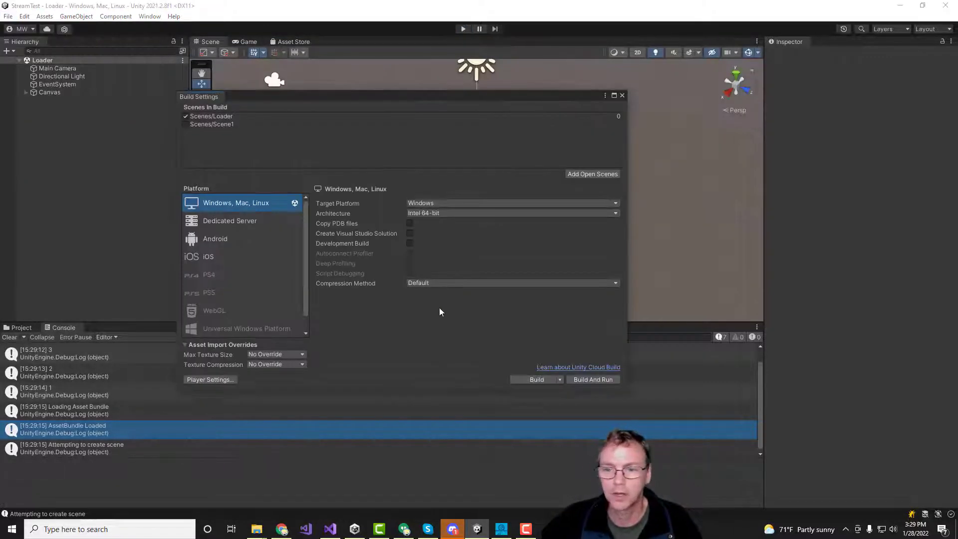
pyautogui.click(540, 377)
pyautogui.click(115, 135)
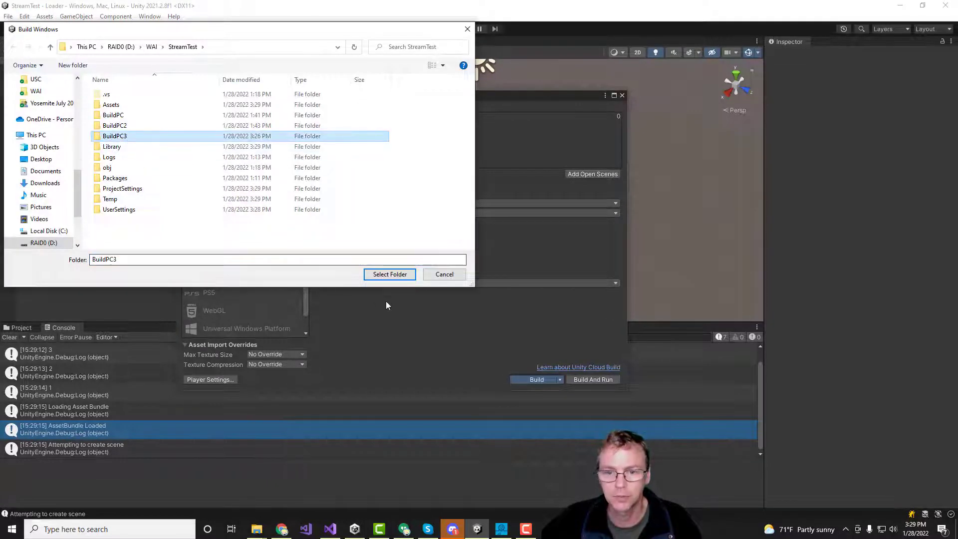
pyautogui.click(385, 275)
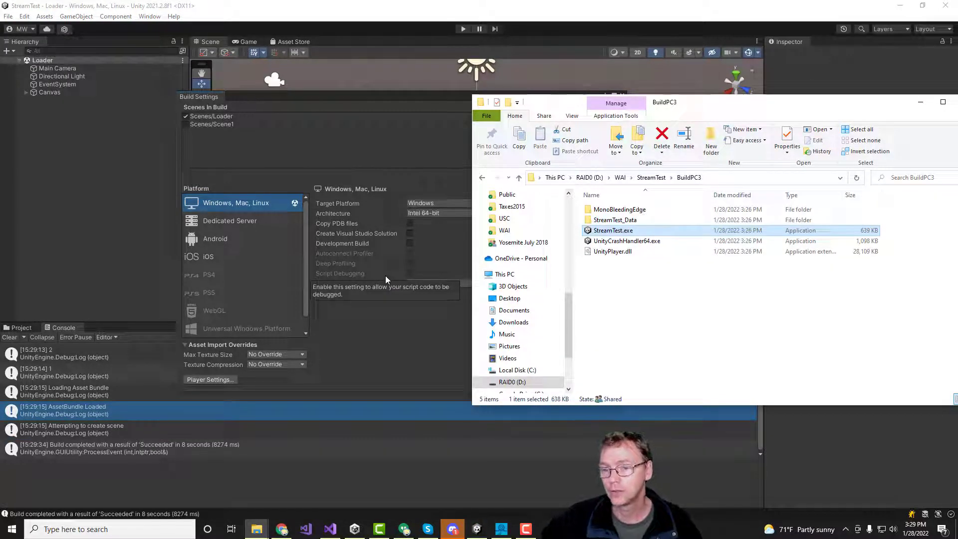
pyautogui.doubleClick(608, 230)
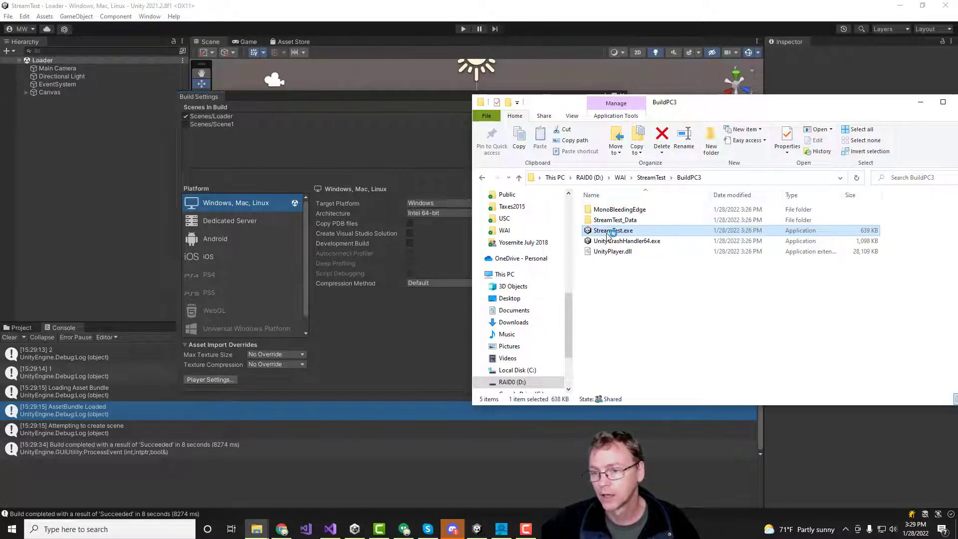